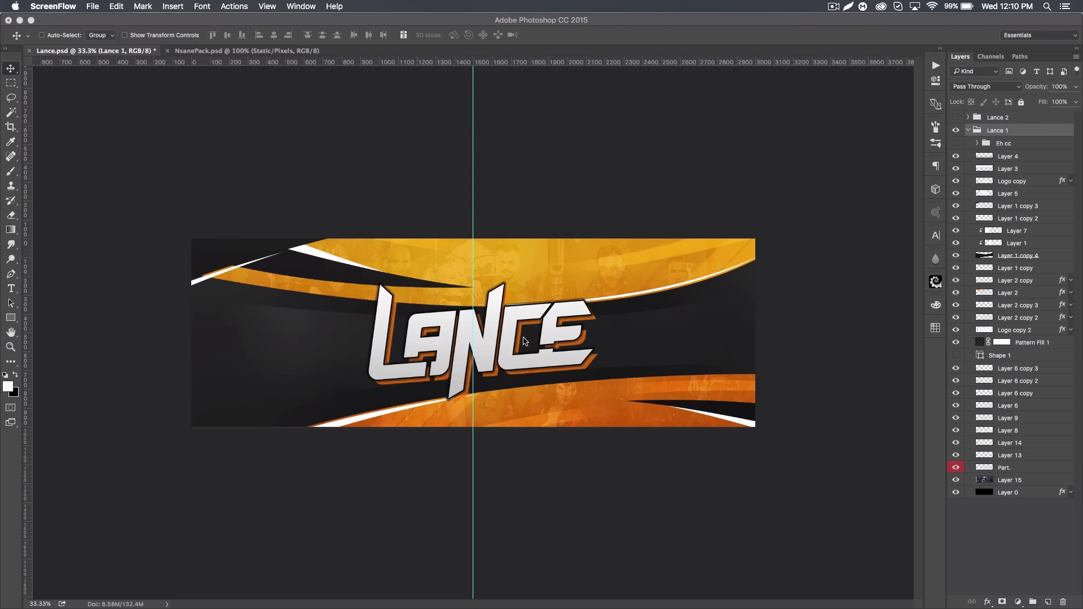
- Hide the canvas guides with Cmd+H and collapse the Lance 1 group in the Layers panel
key(super+h)
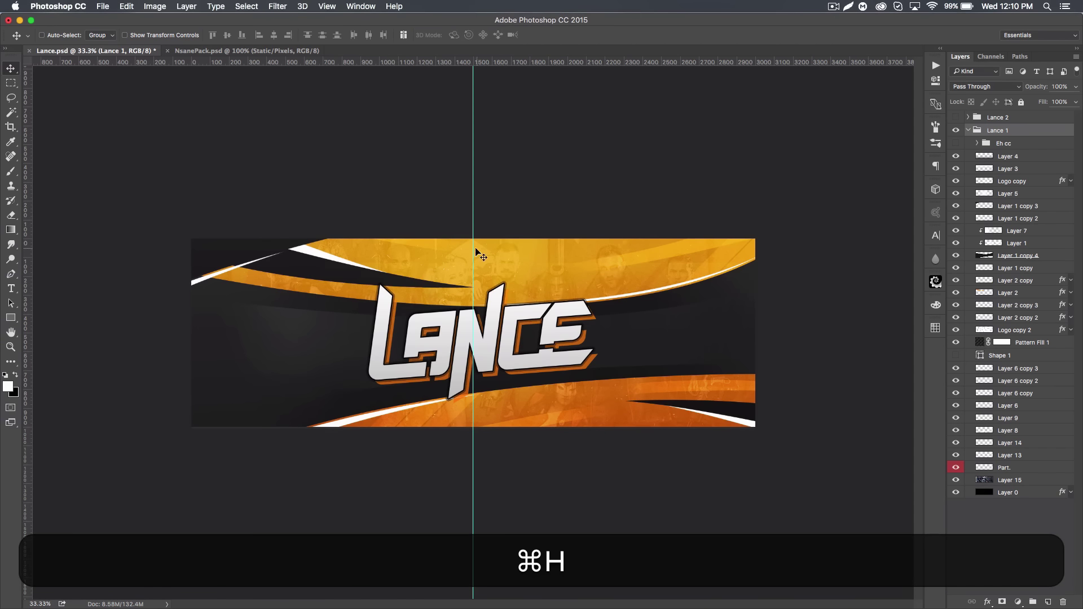
key(super+h)
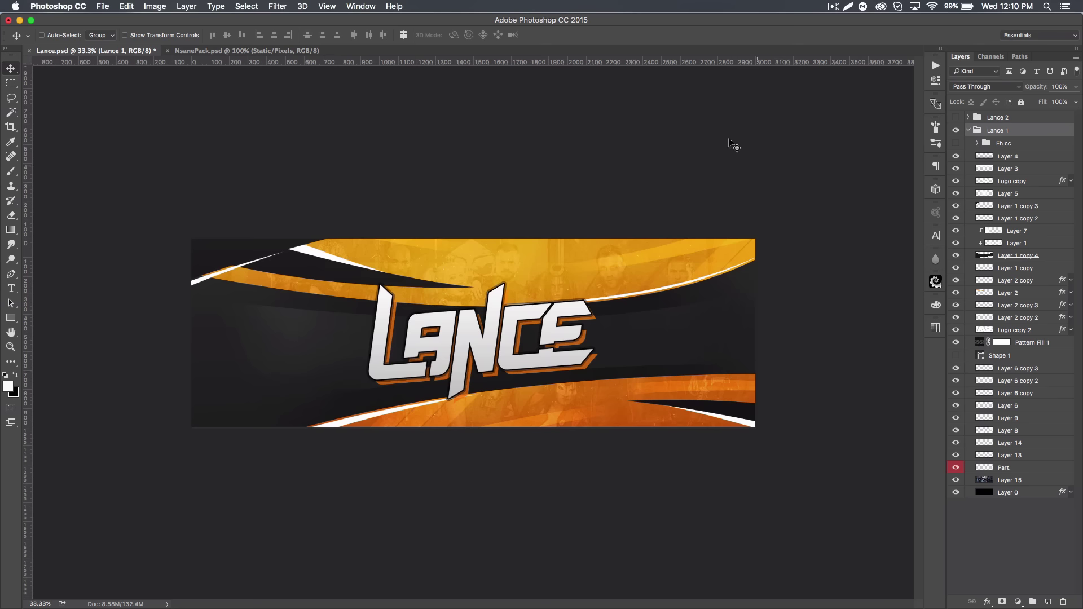
click(969, 130)
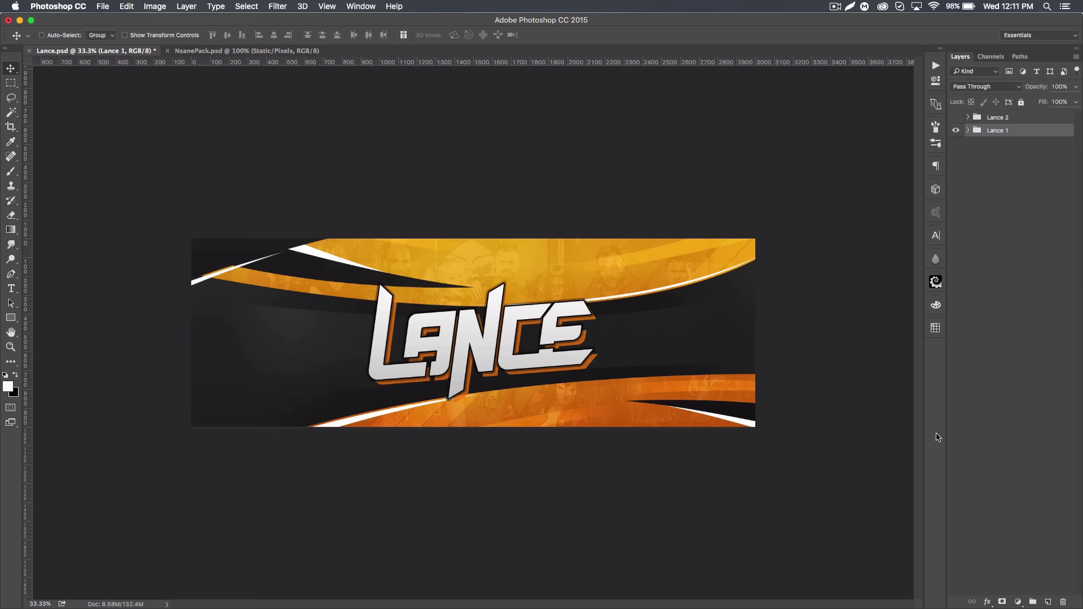
- Add Layer 16 above the Lance 1 group and fill it solid black
click(1048, 601)
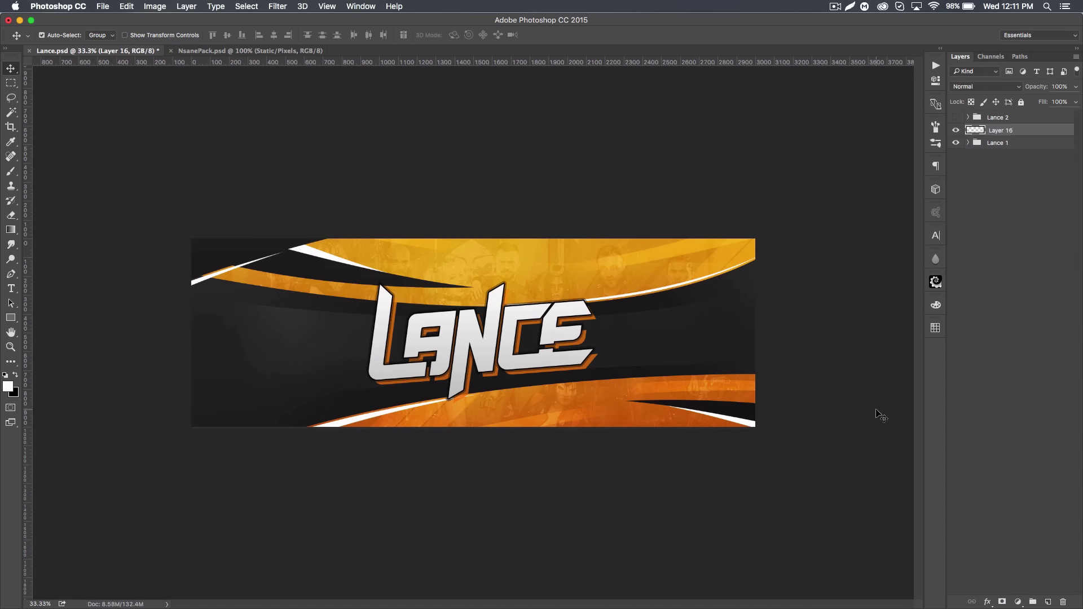
key(super+BackSpace)
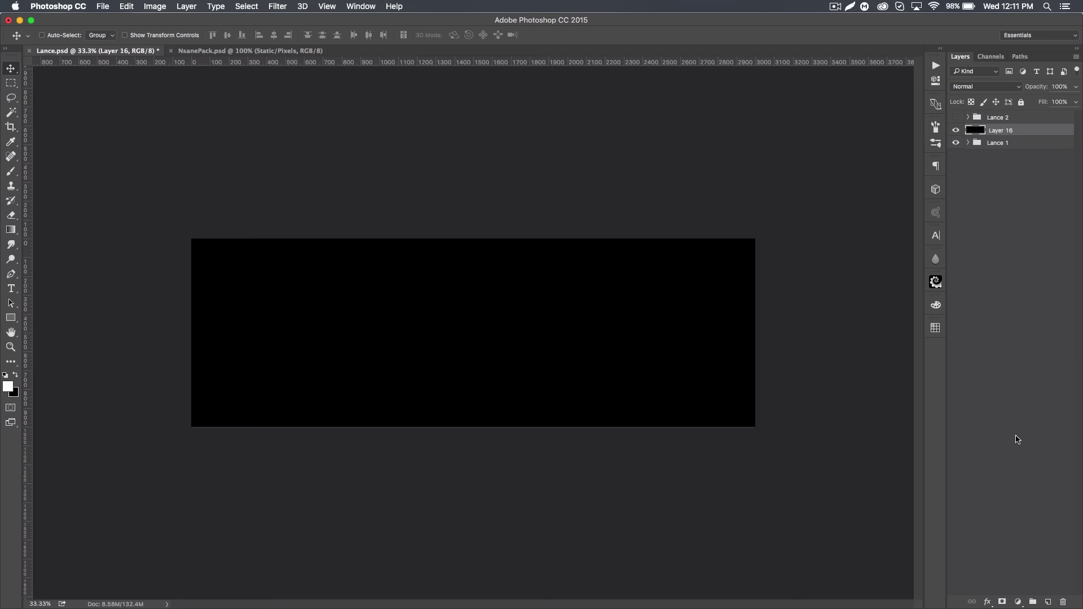
click(1018, 602)
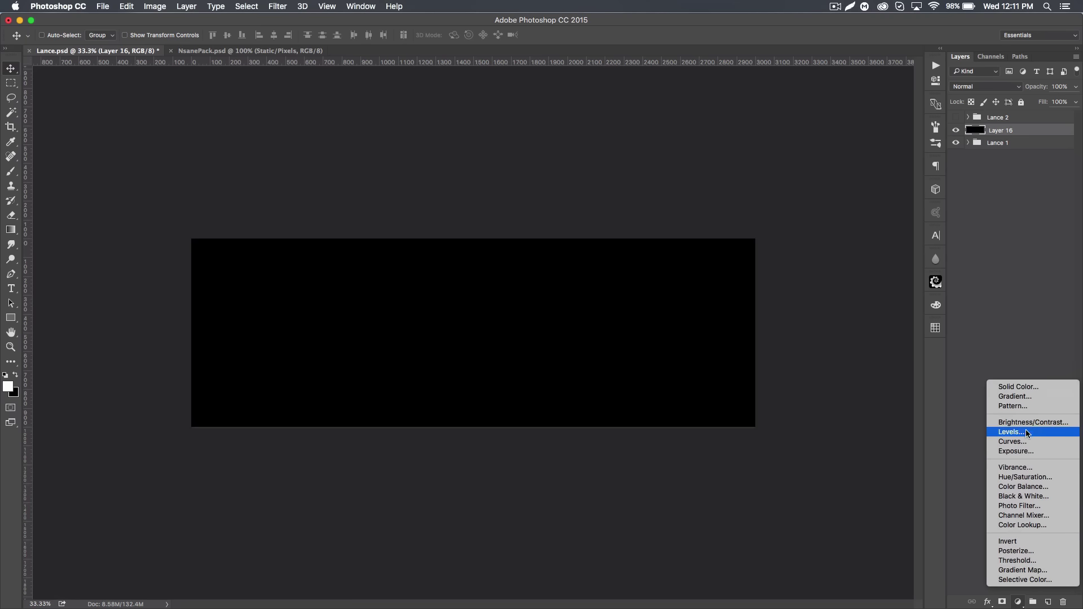
- Add a Pattern Fill layer using the light grey speckled texture
click(1015, 406)
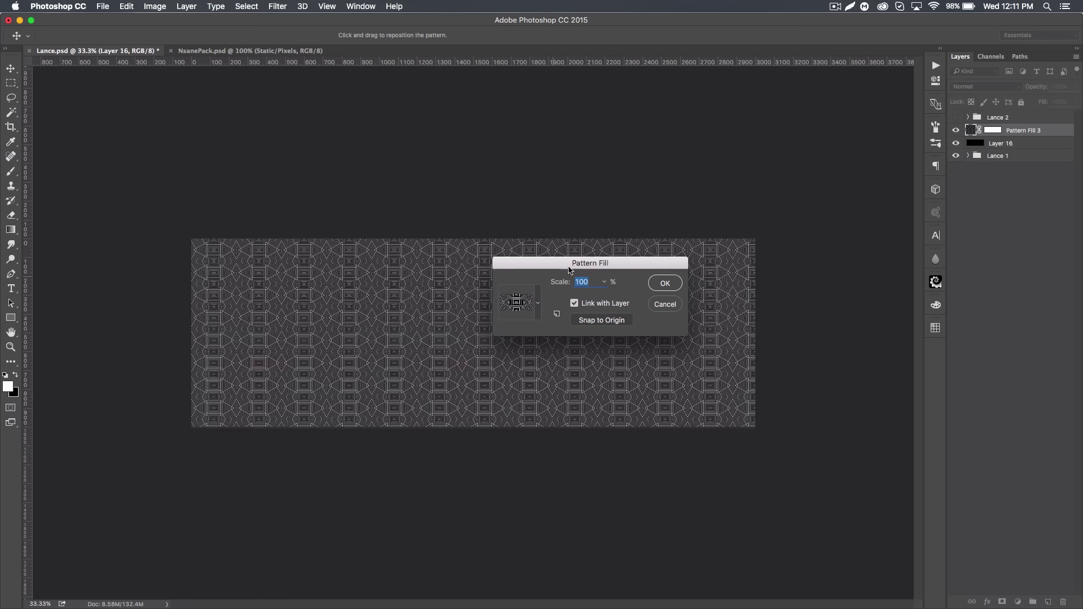
click(538, 306)
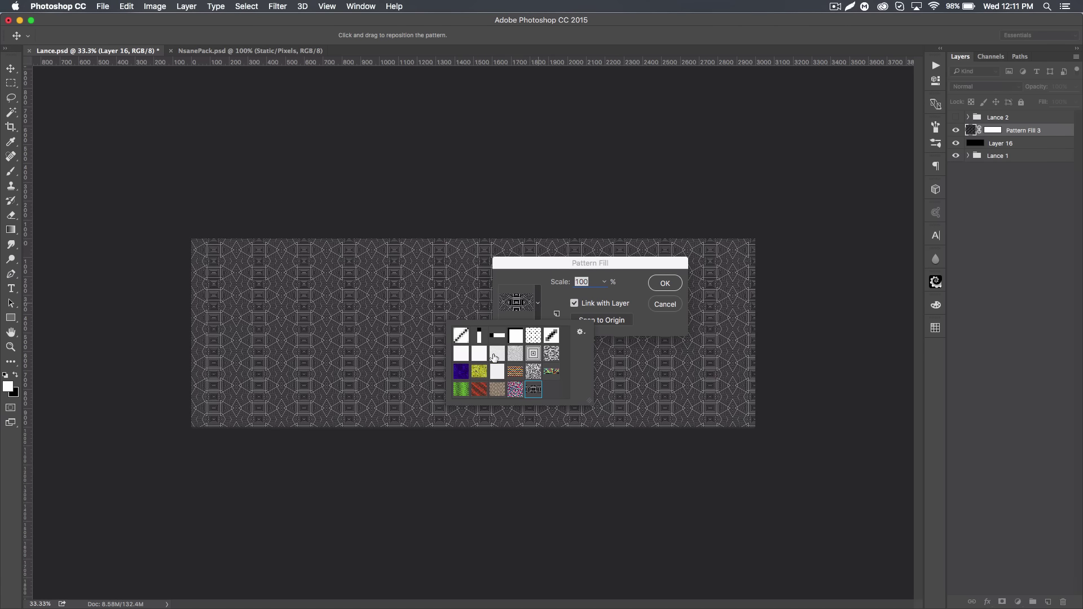
click(495, 355)
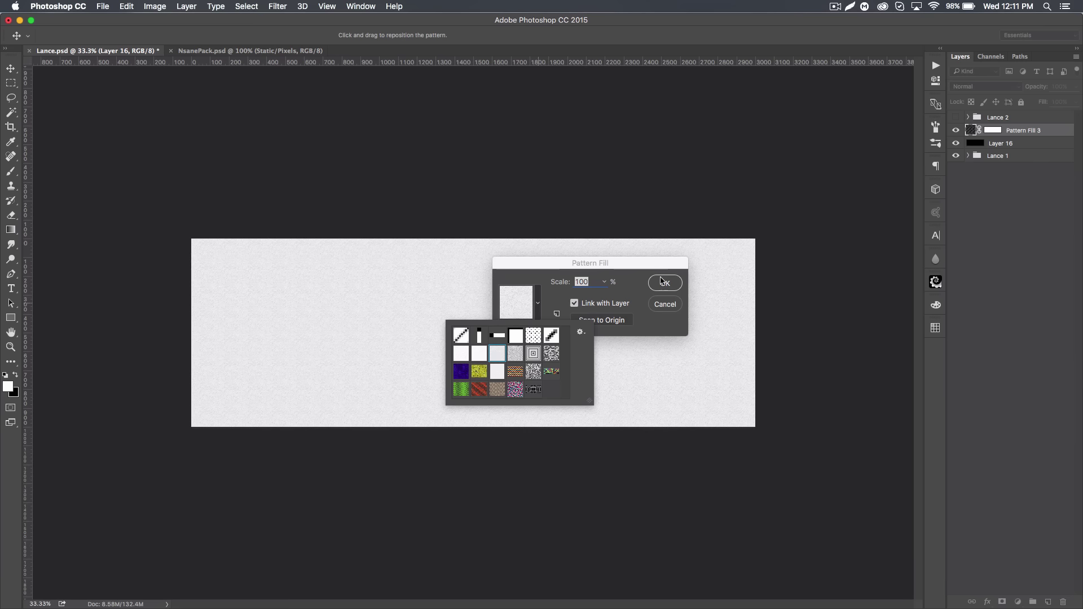
click(660, 279)
- Zoom in to inspect the texture, browse the Filter menu without applying anything, then zoom back out
key(super+equal)
key(super+equal)
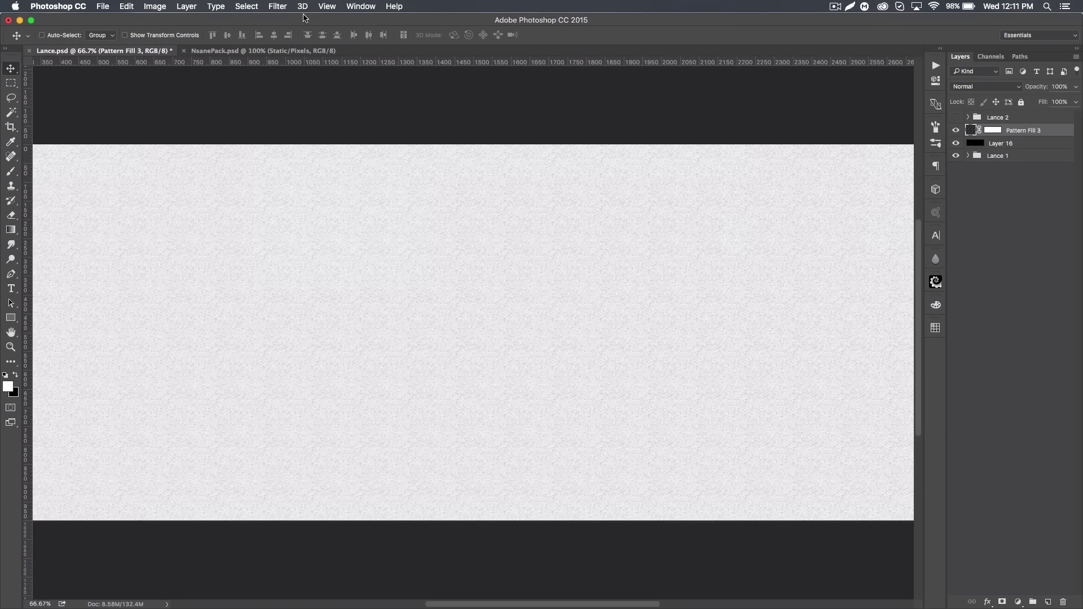
click(278, 6)
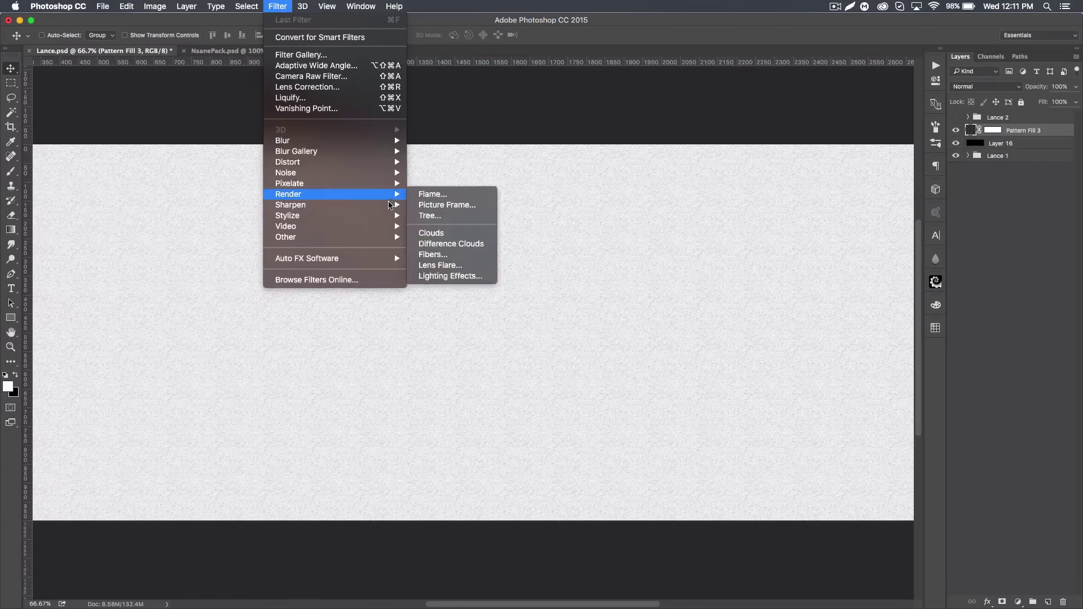
mouse_move(380, 188)
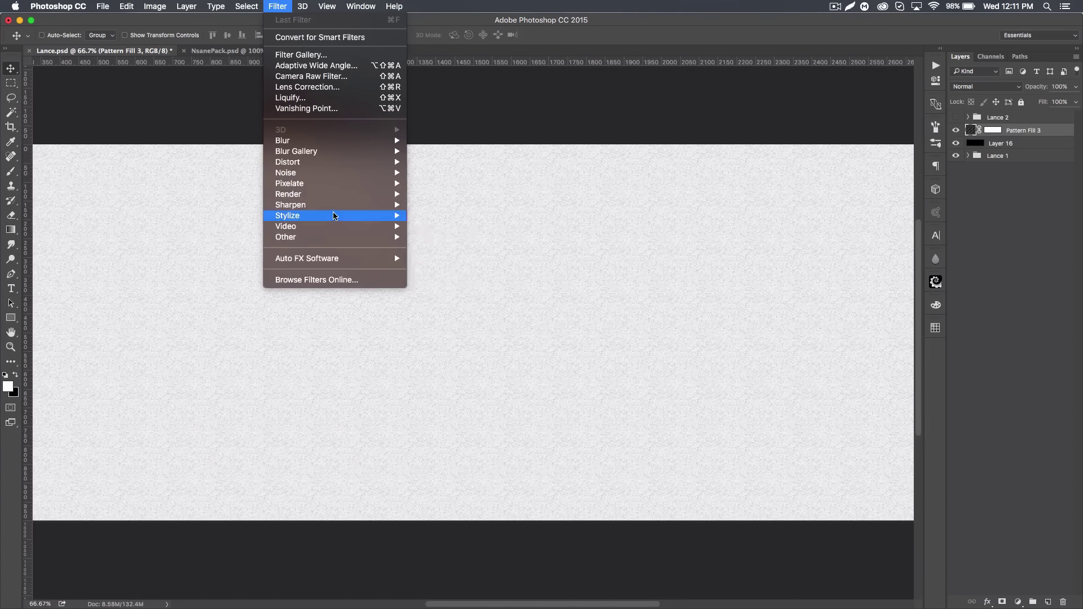
mouse_move(334, 216)
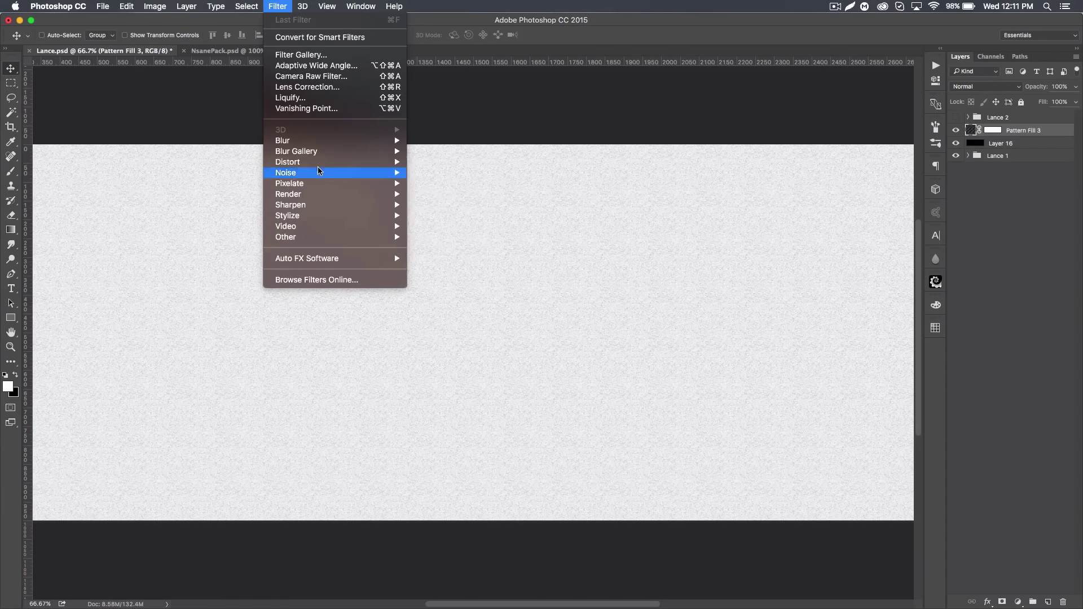
mouse_move(329, 177)
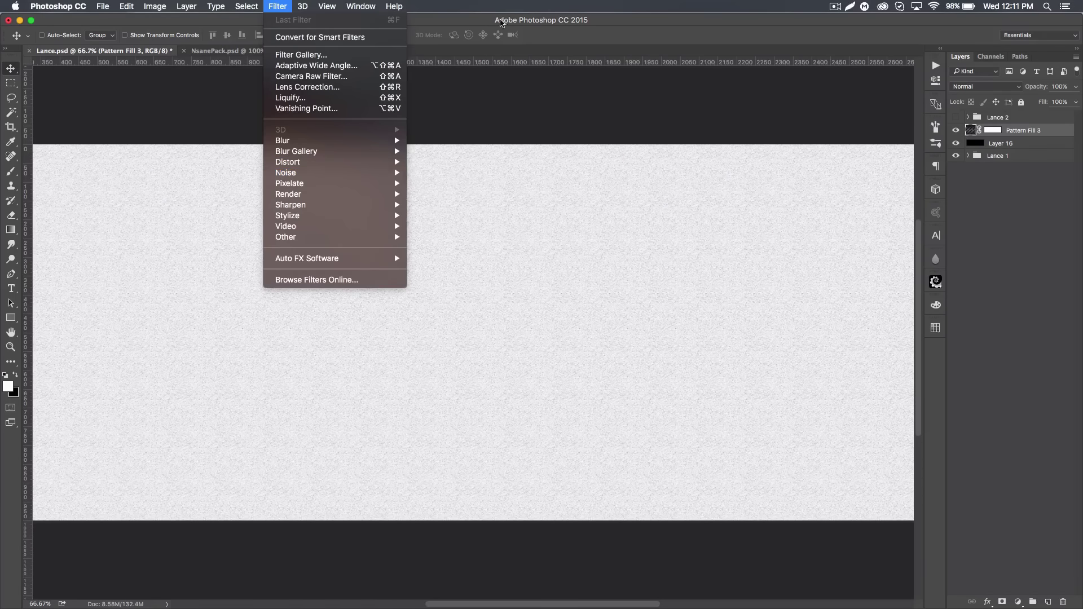
click(496, 358)
key(super+minus)
key(super+minus)
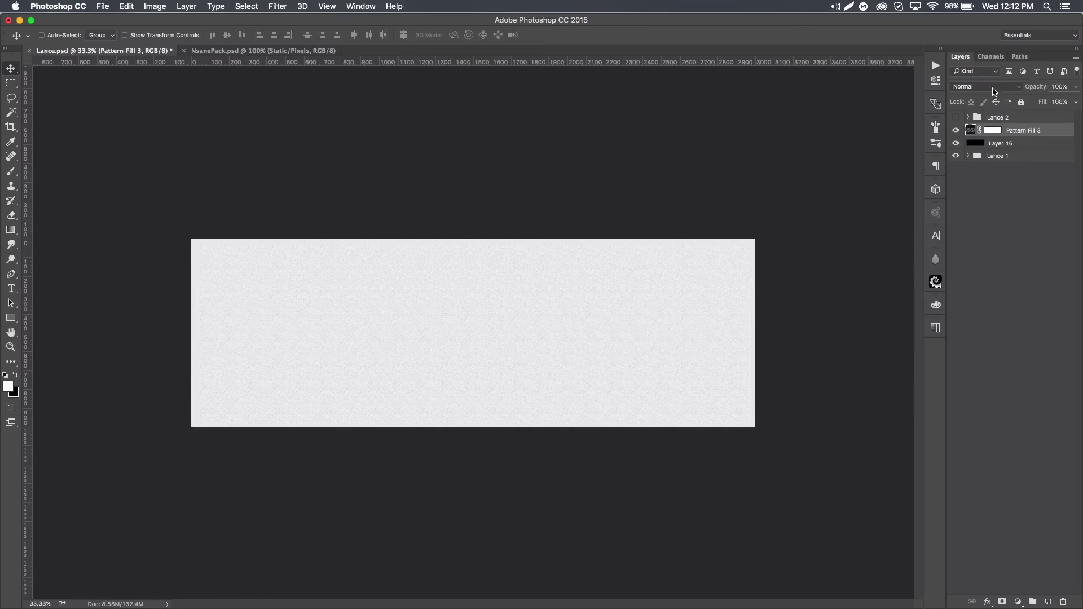
click(984, 86)
- Set Pattern Fill 3 to Overlay and begin an orange Color Overlay on Layer 16
click(1006, 195)
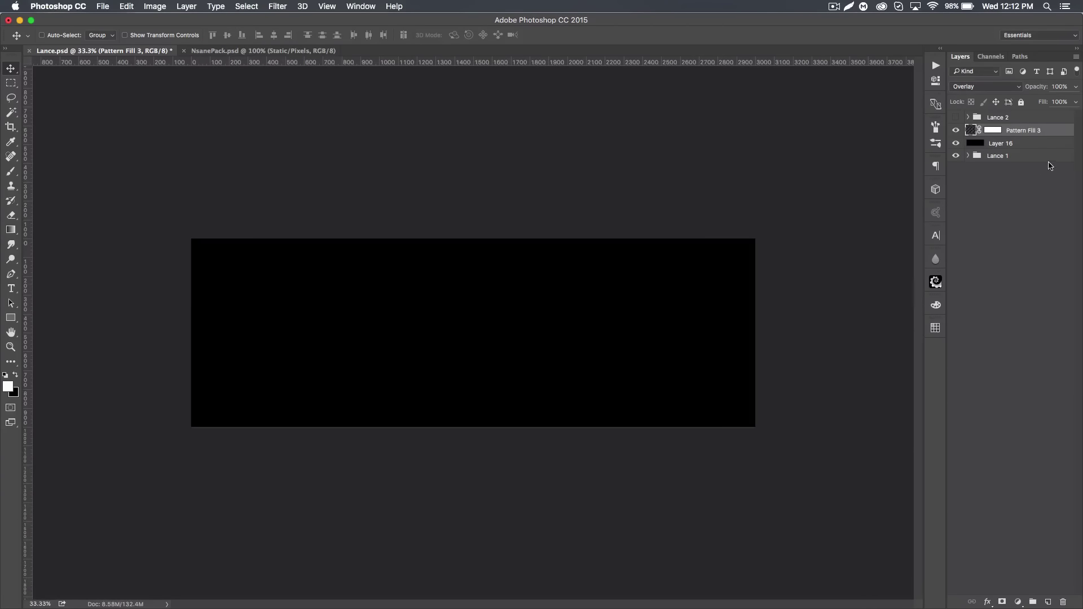
double_click(1044, 145)
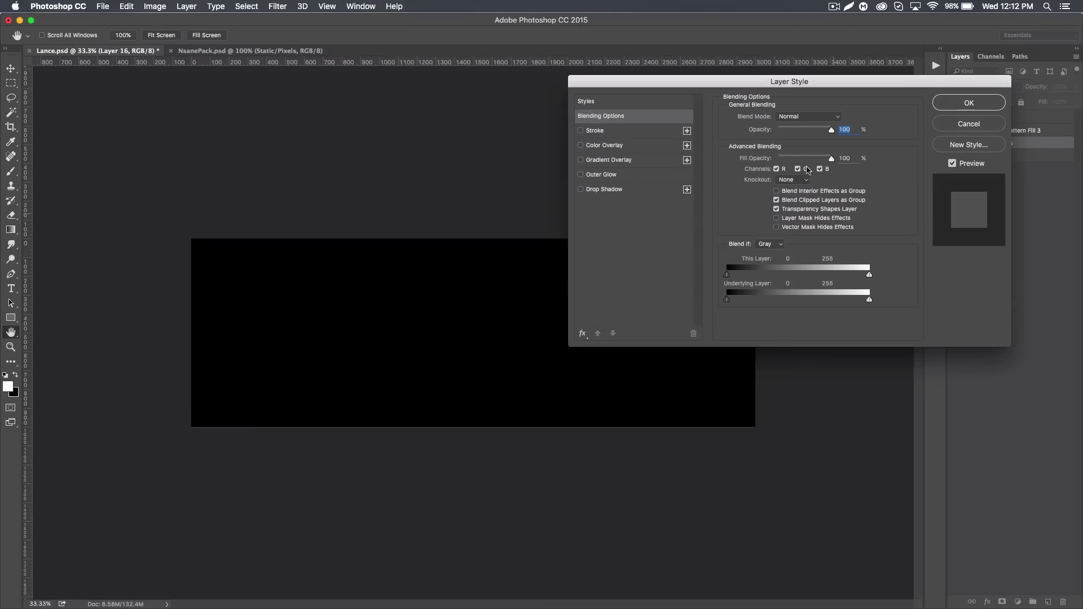
click(605, 148)
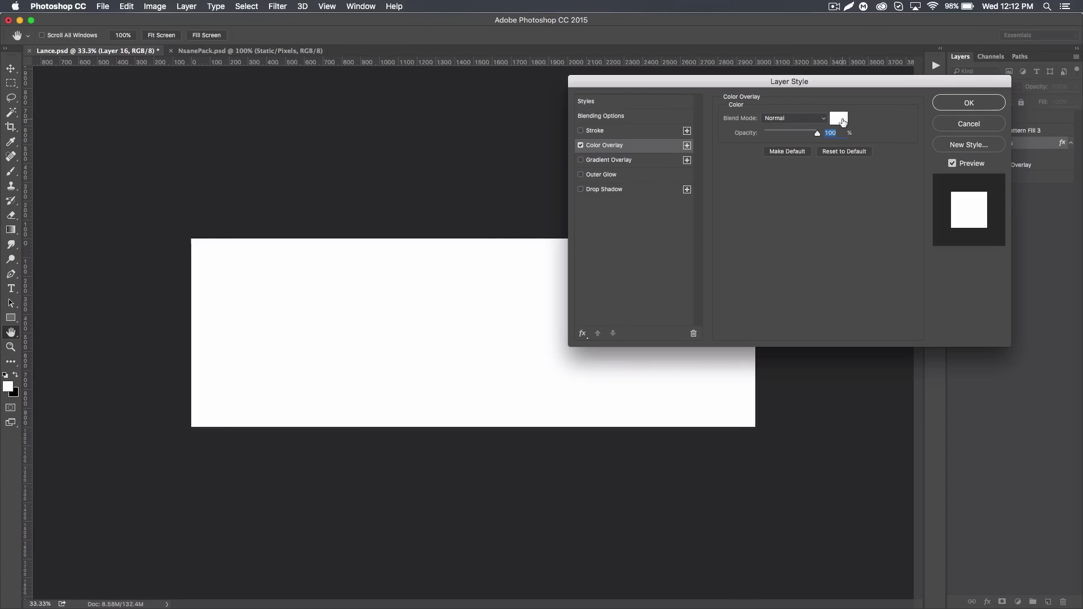
click(841, 119)
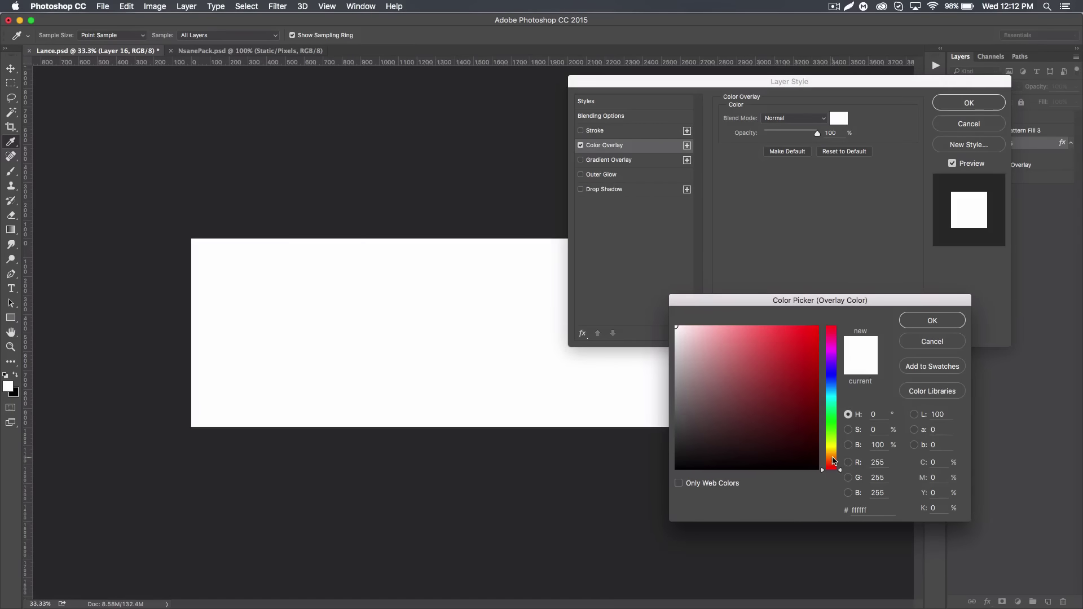
drag(833, 460, 833, 454)
click(778, 382)
click(817, 326)
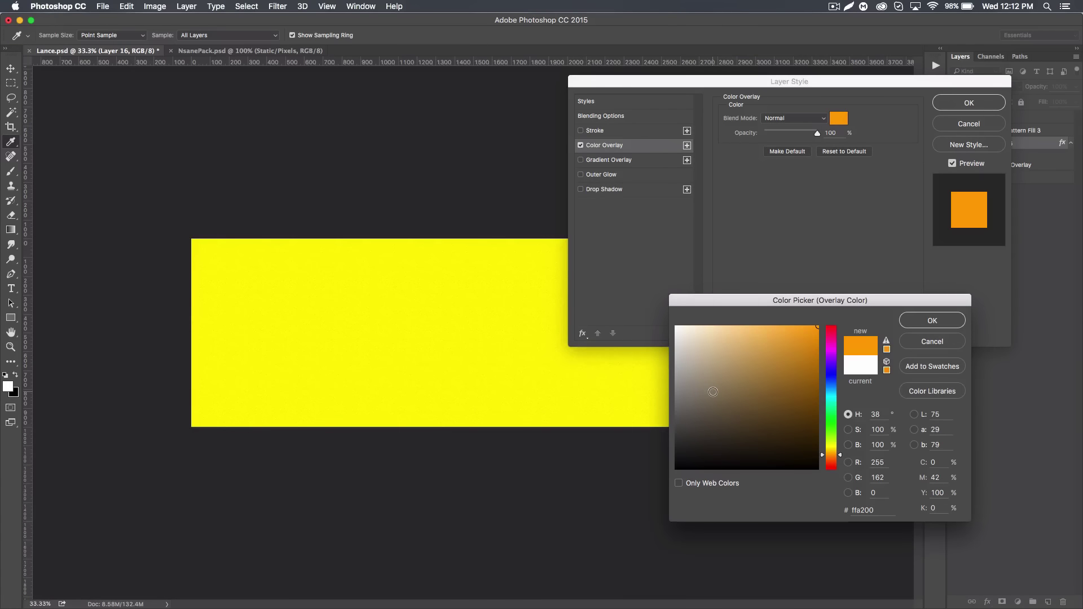
- Darken the overlay colour to gold #705303, apply it, and rasterize Layer 16's style
drag(805, 337, 814, 392)
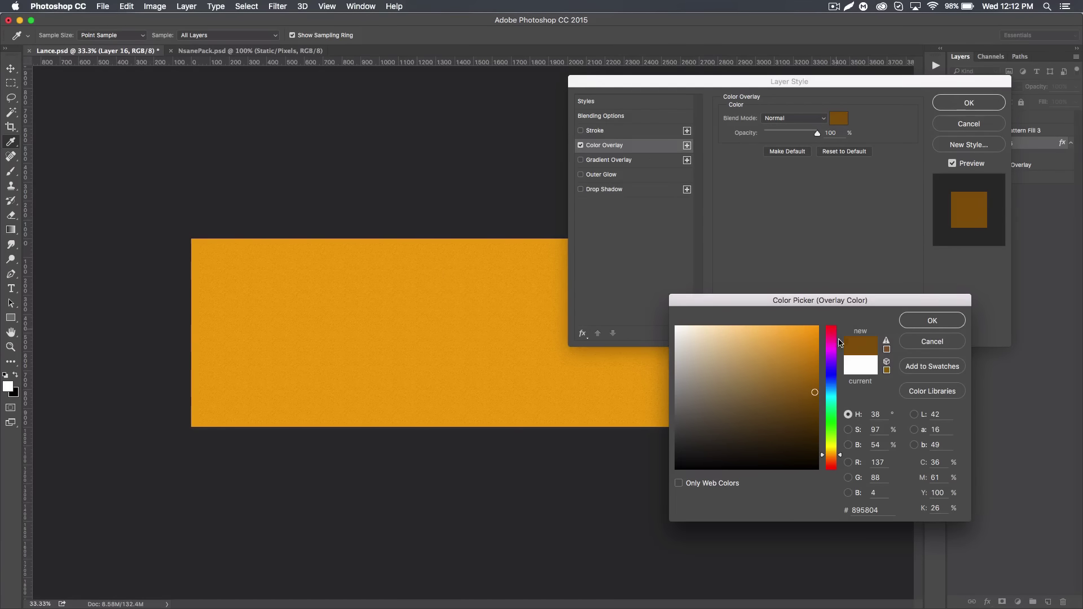
click(832, 451)
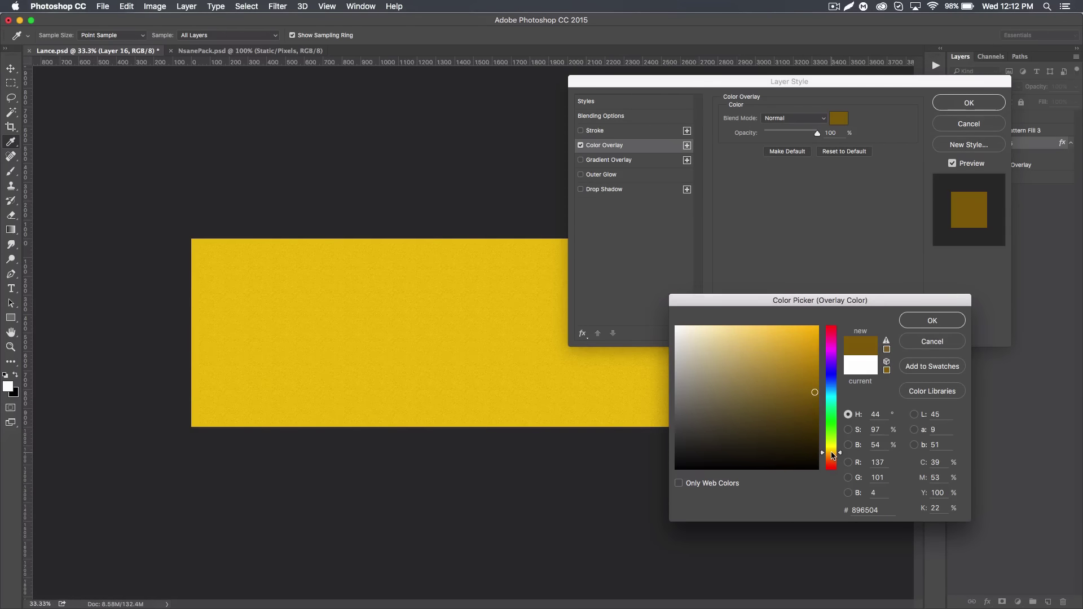
click(812, 410)
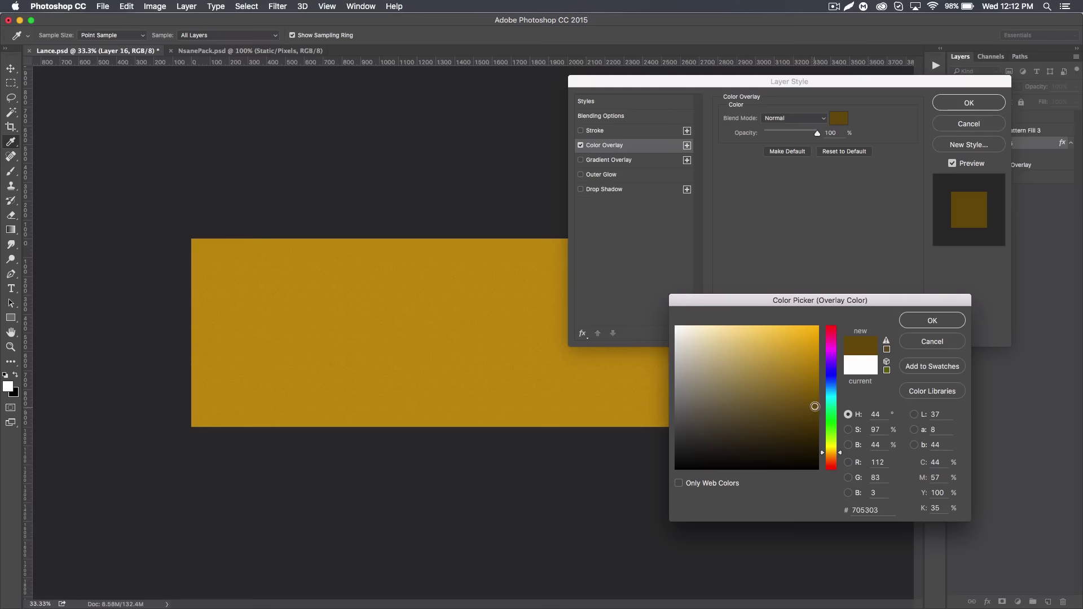
click(939, 321)
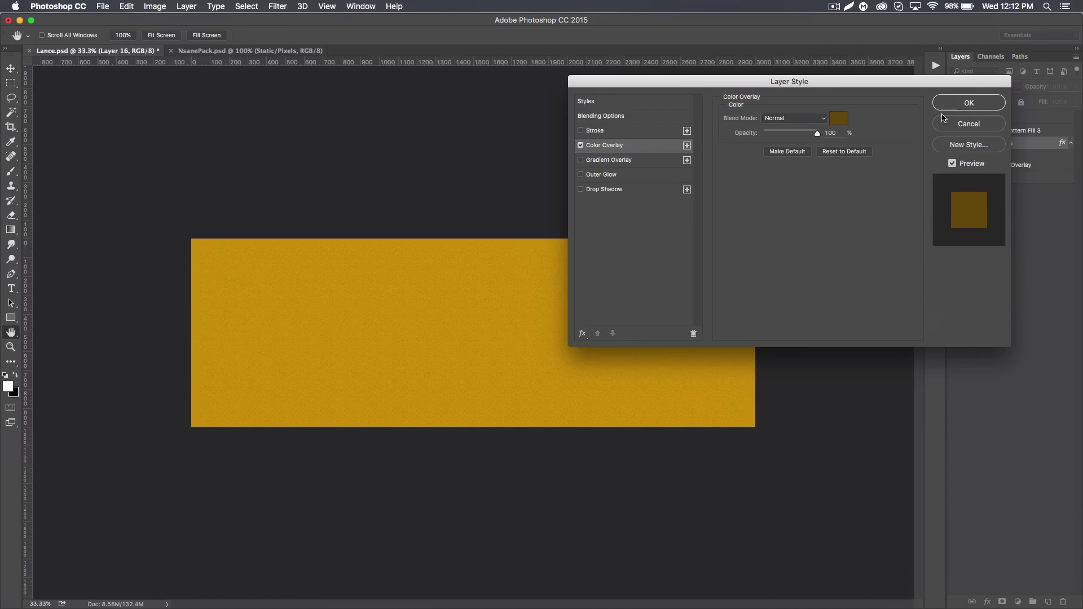
click(985, 102)
right_click(1040, 144)
click(966, 288)
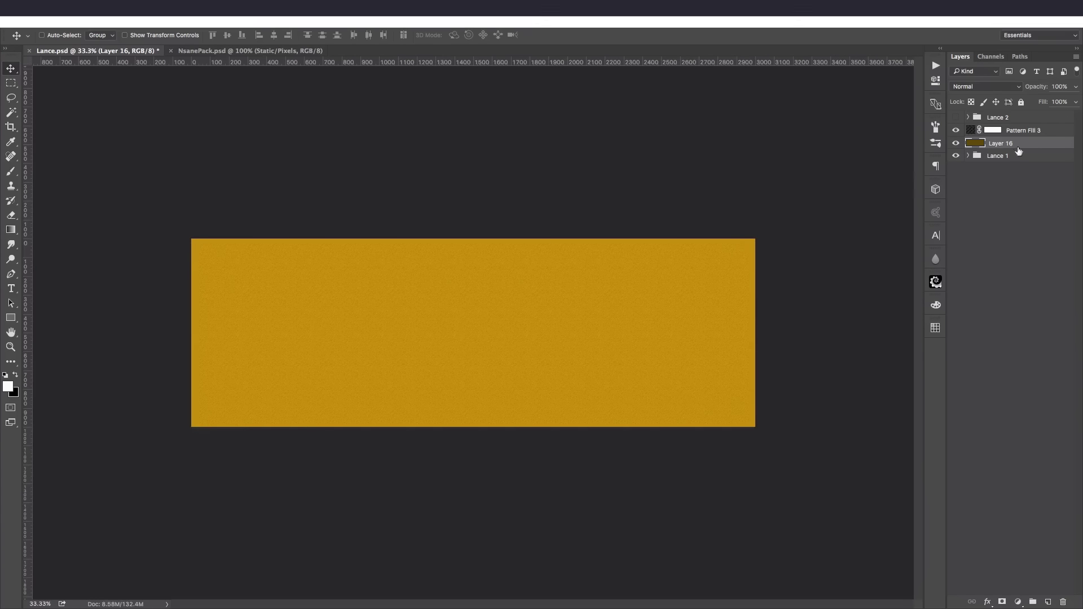
- Duplicate the Logo copy layer from Lance 1 and move it above Pattern Fill 3
click(1005, 131)
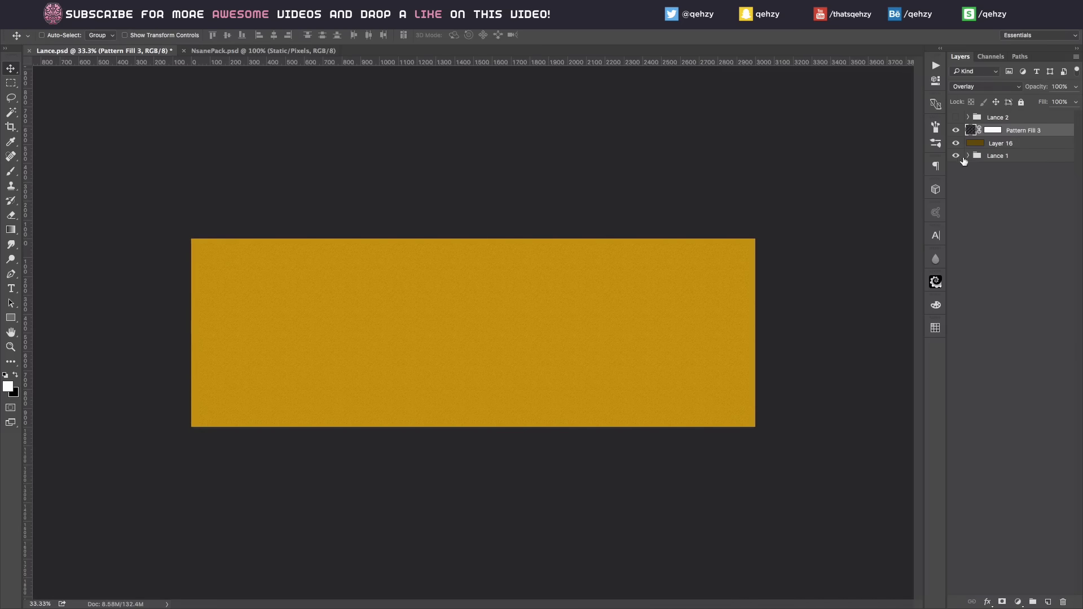
click(968, 156)
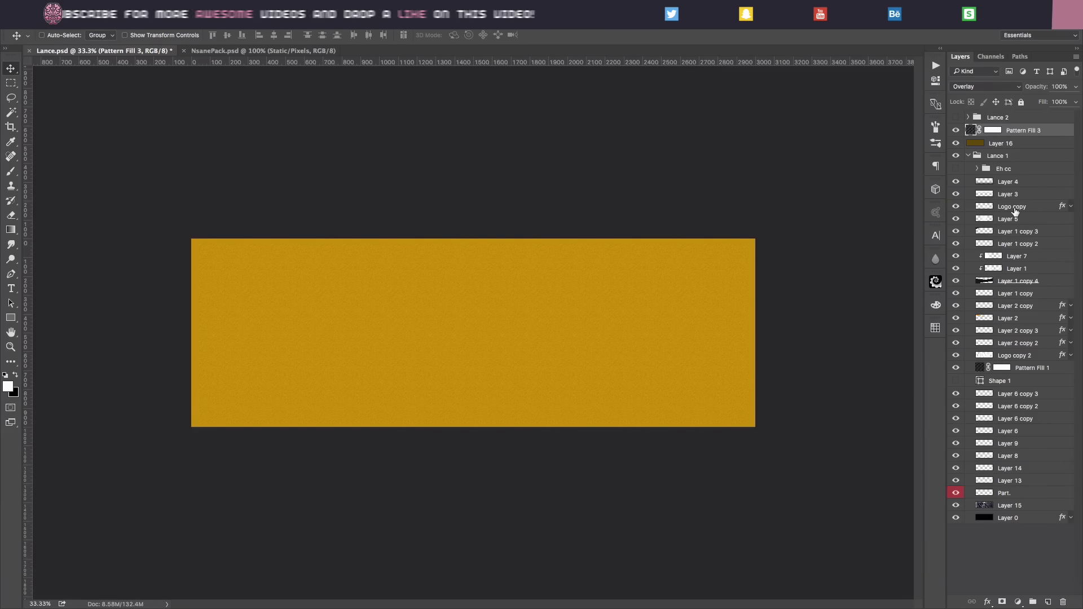
click(1024, 207)
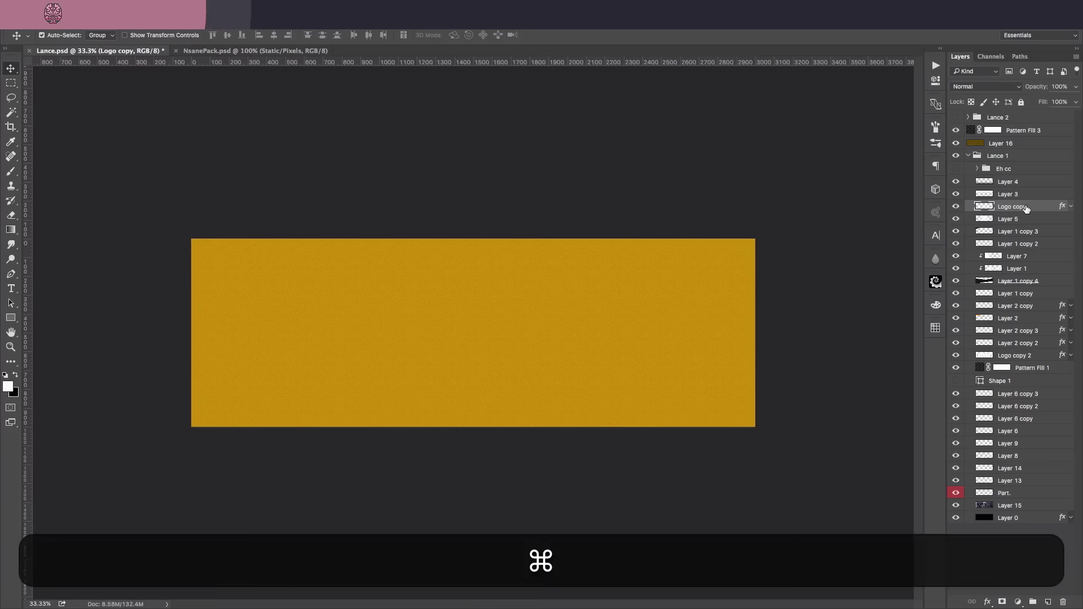
key(ctrl+j)
drag(1024, 208, 1016, 126)
click(968, 168)
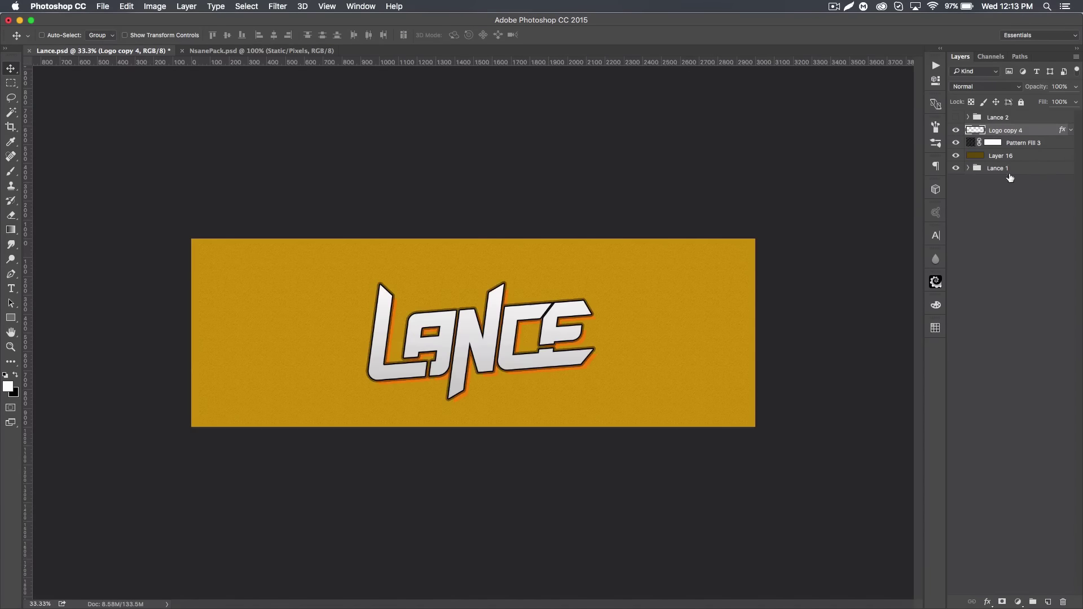
- Clear Logo copy 4's layer style so the LANCE logo is plain white
click(1070, 130)
right_click(1037, 129)
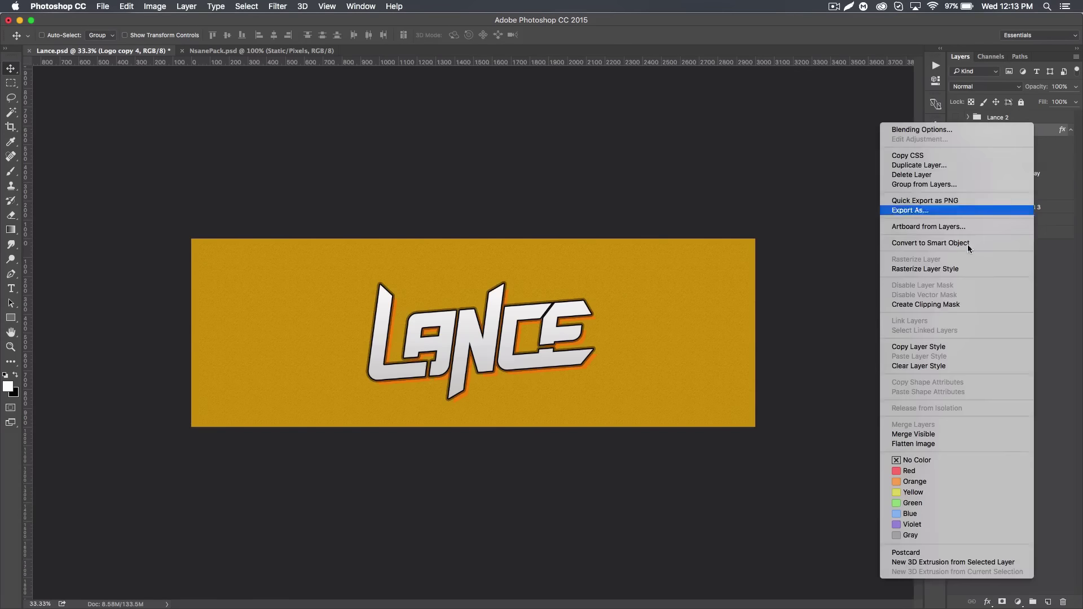
click(925, 365)
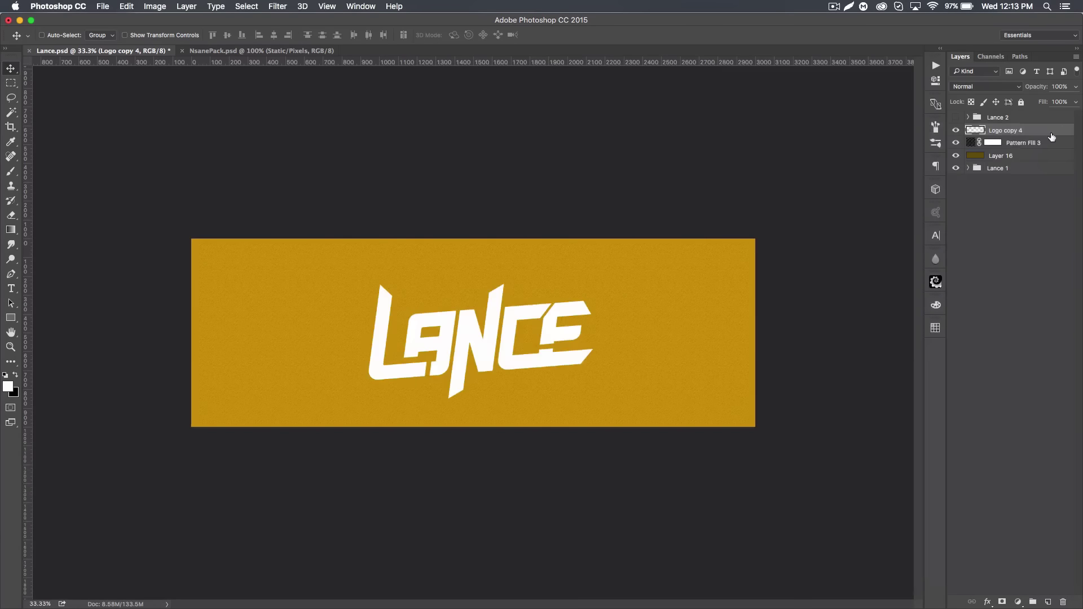
key(super+t)
- Rotate Logo copy 4 to about -1.21° and commit the transform
drag(633, 350, 637, 363)
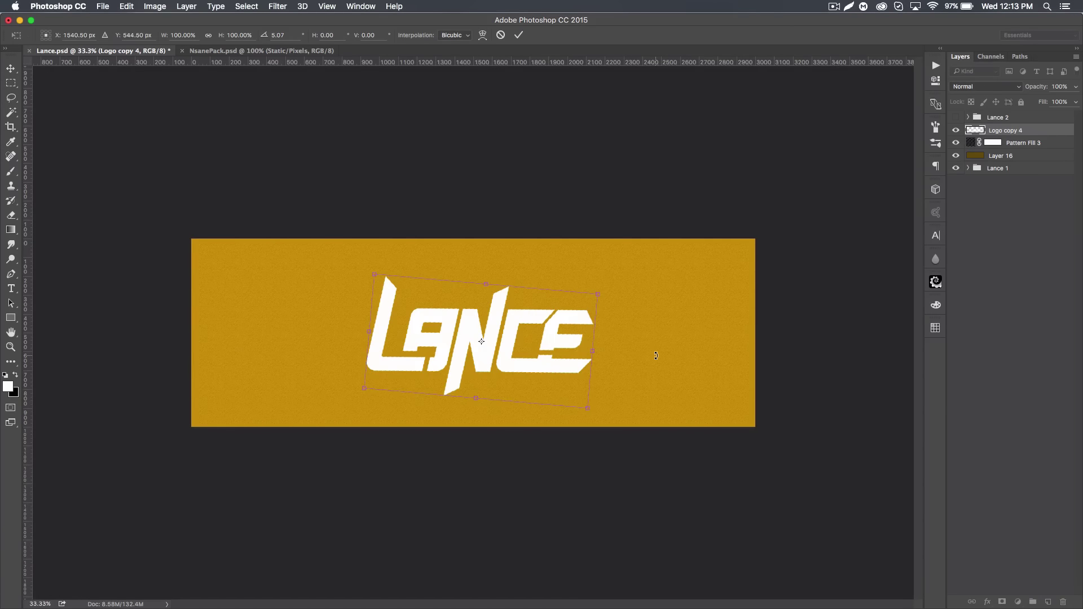
drag(658, 358, 666, 337)
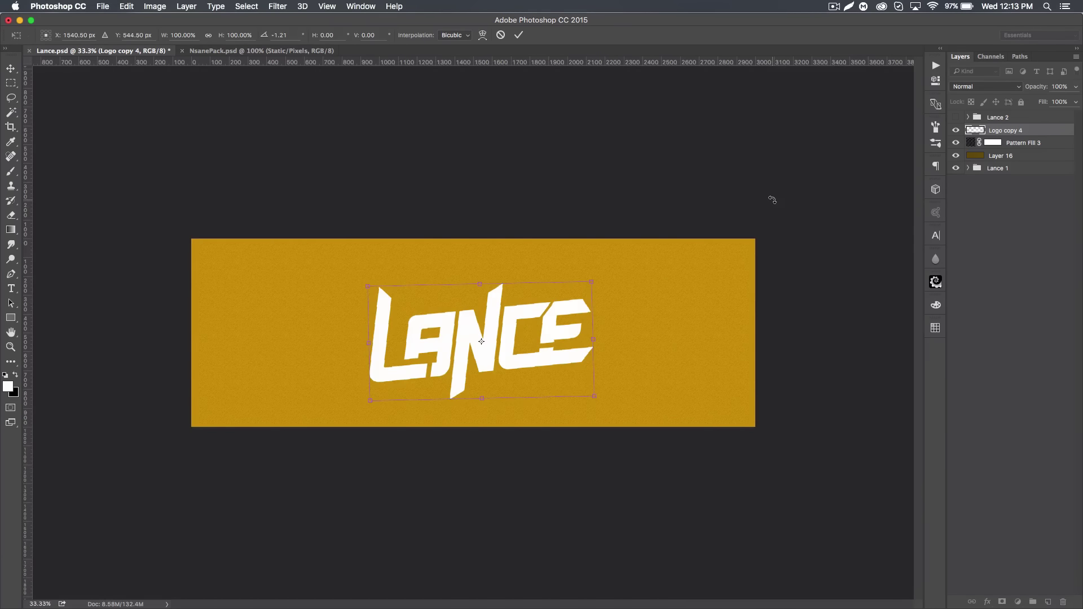
key(Return)
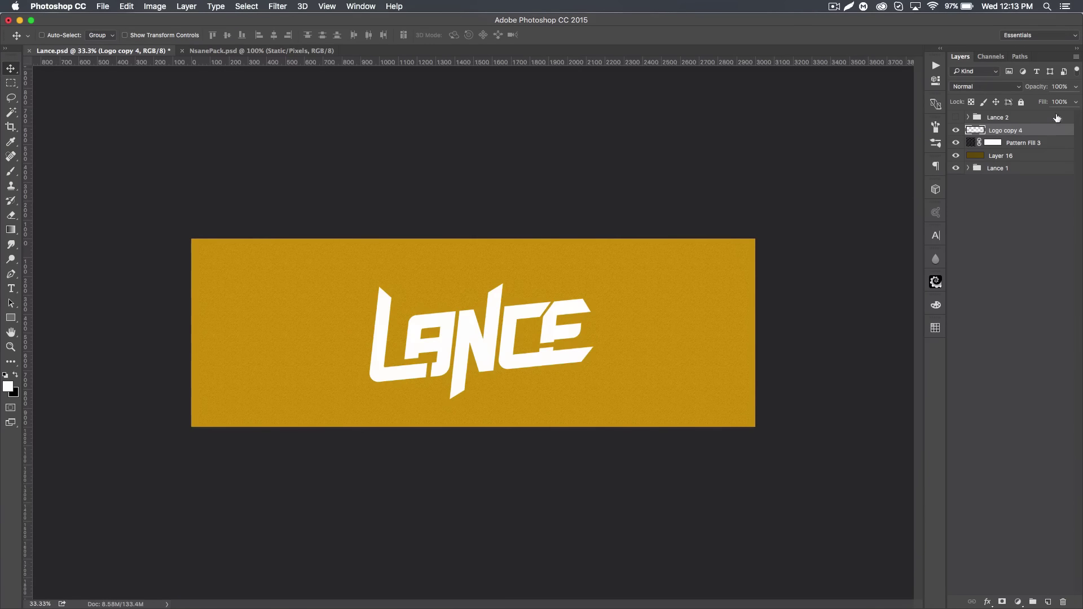
double_click(1051, 133)
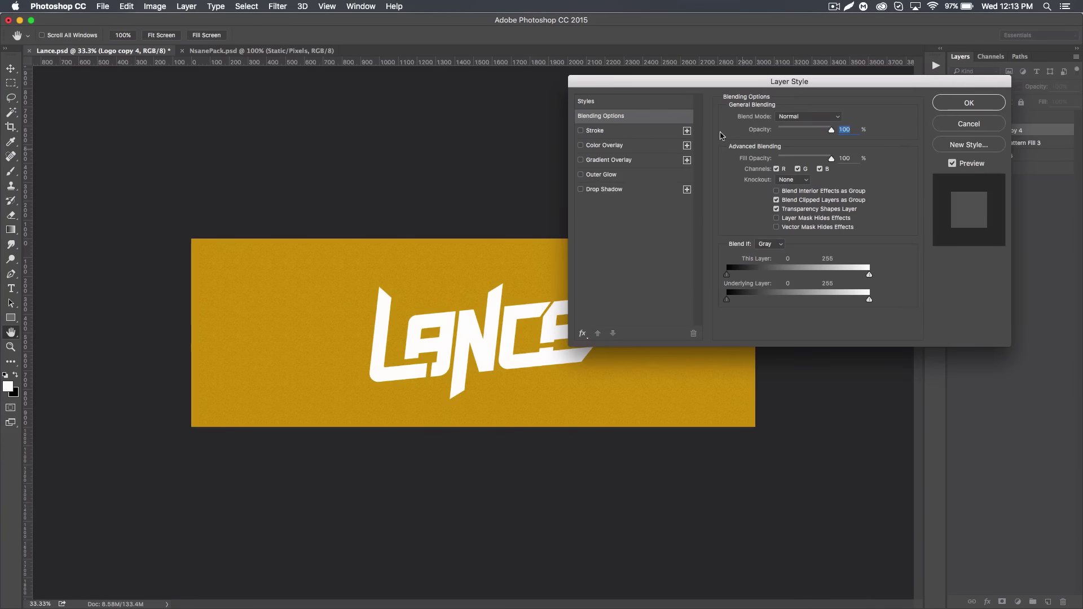
- Apply a preset style to the logo, disable its Gradient Overlay, and set Fill Opacity to 100
click(610, 104)
scroll(798, 229, down, 3)
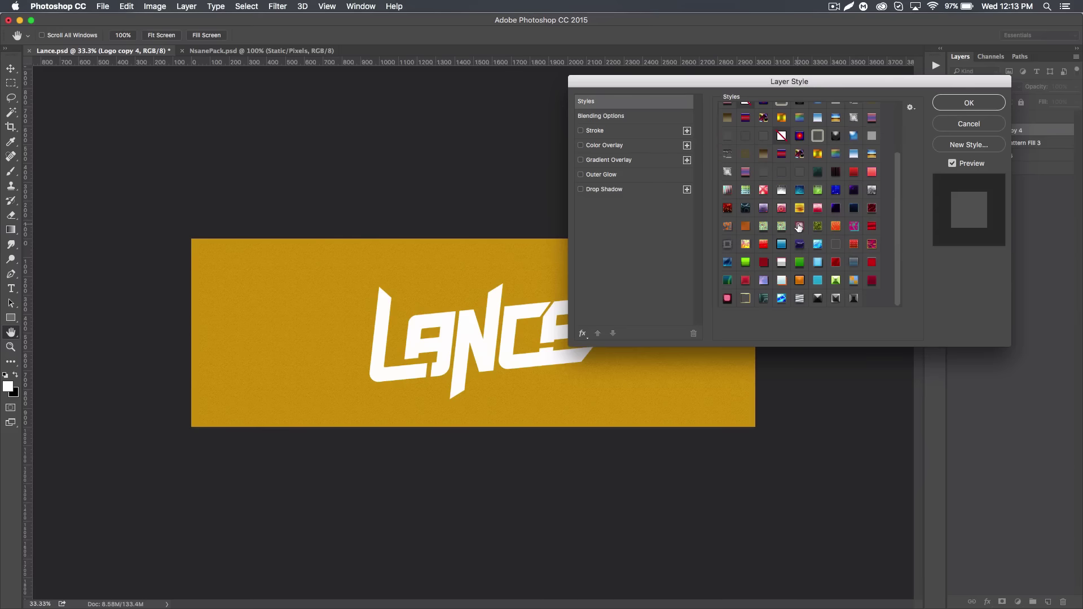
click(782, 280)
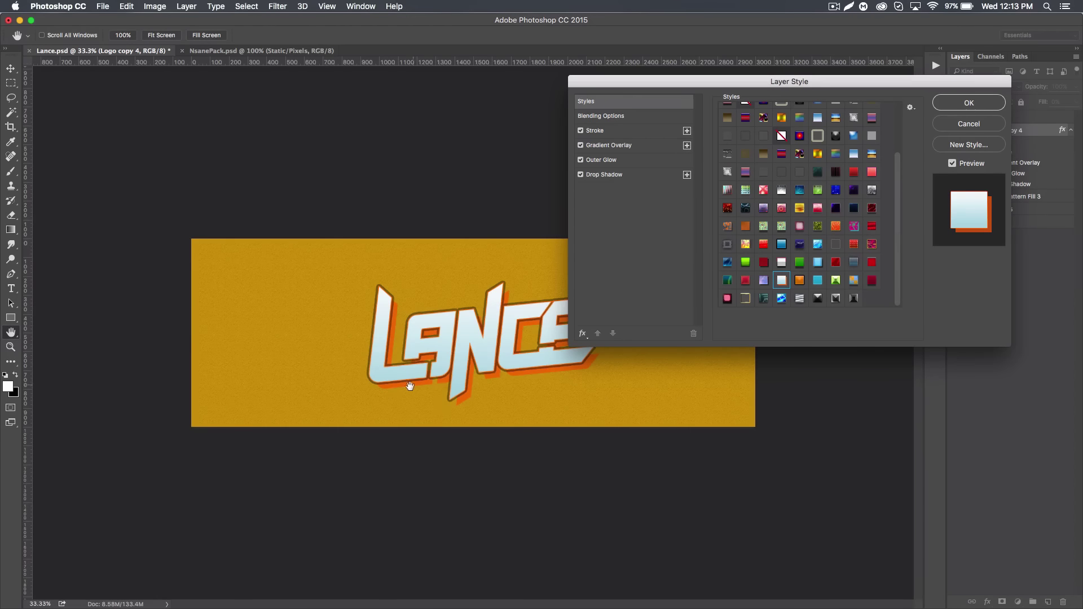
click(607, 147)
click(580, 145)
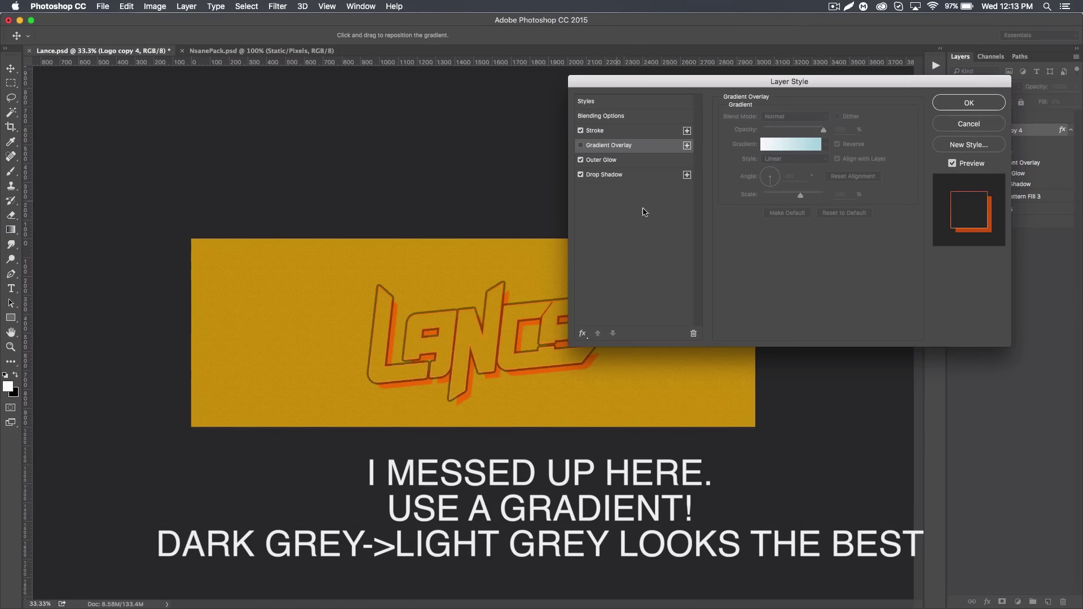
click(586, 101)
click(604, 115)
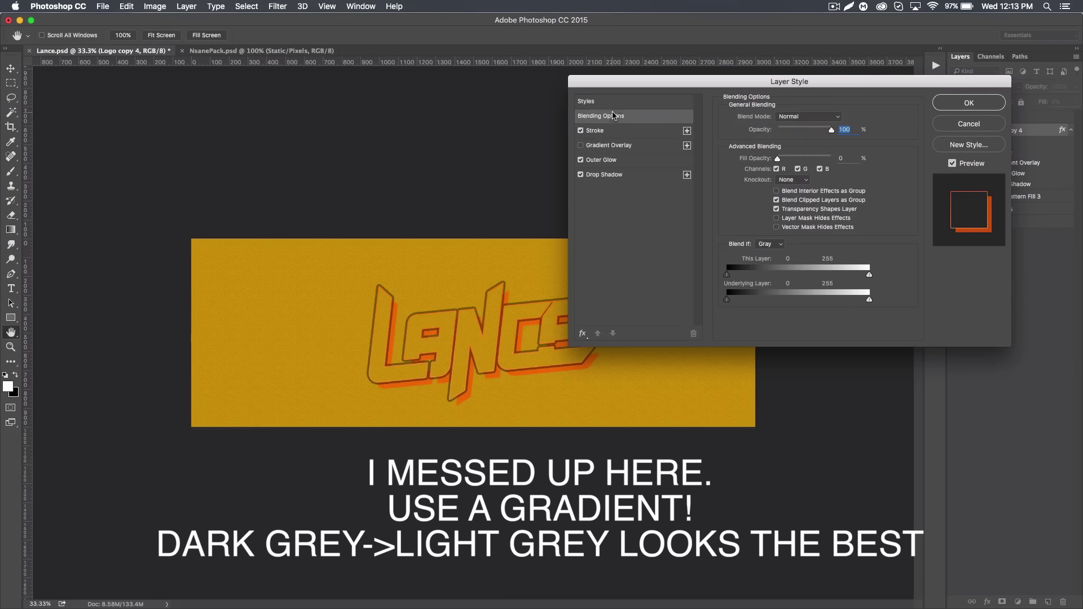
drag(778, 160, 928, 172)
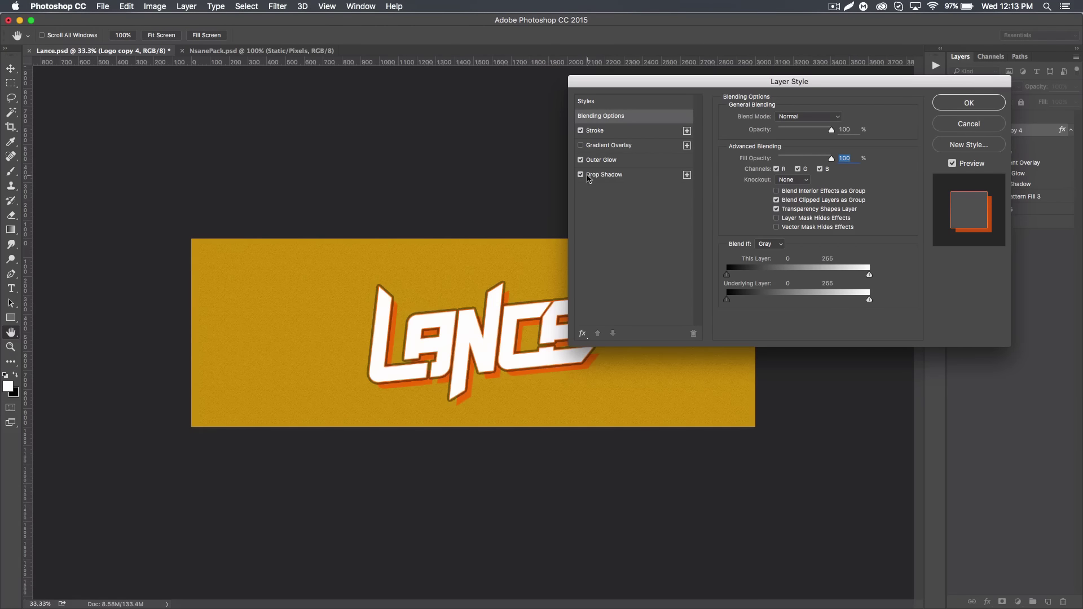
- Review the Stroke, Outer Glow and Drop Shadow settings, nudging the drop shadow distance further out
click(603, 132)
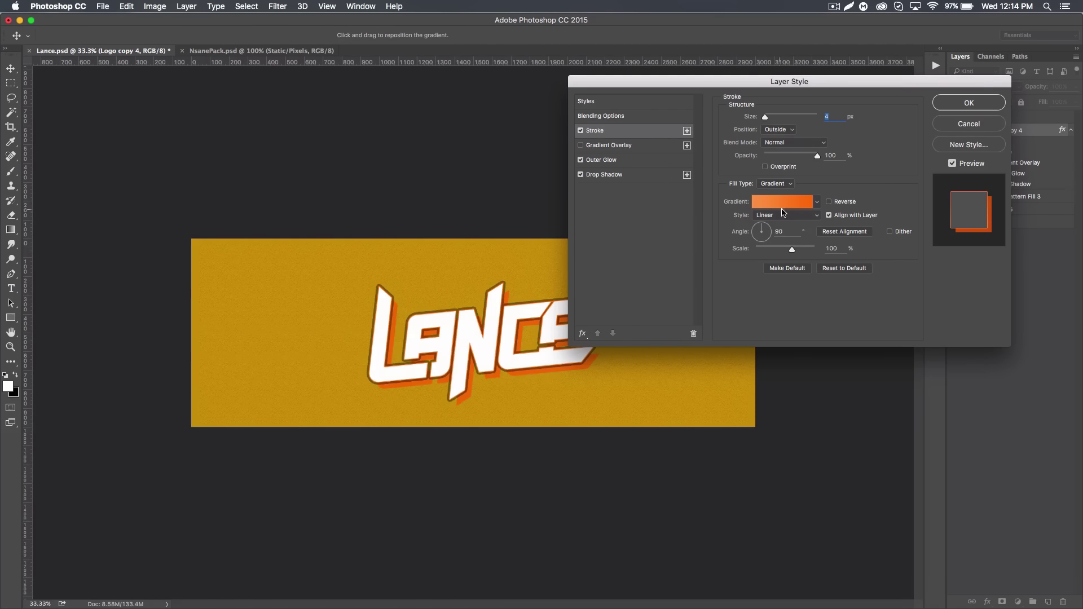
click(604, 161)
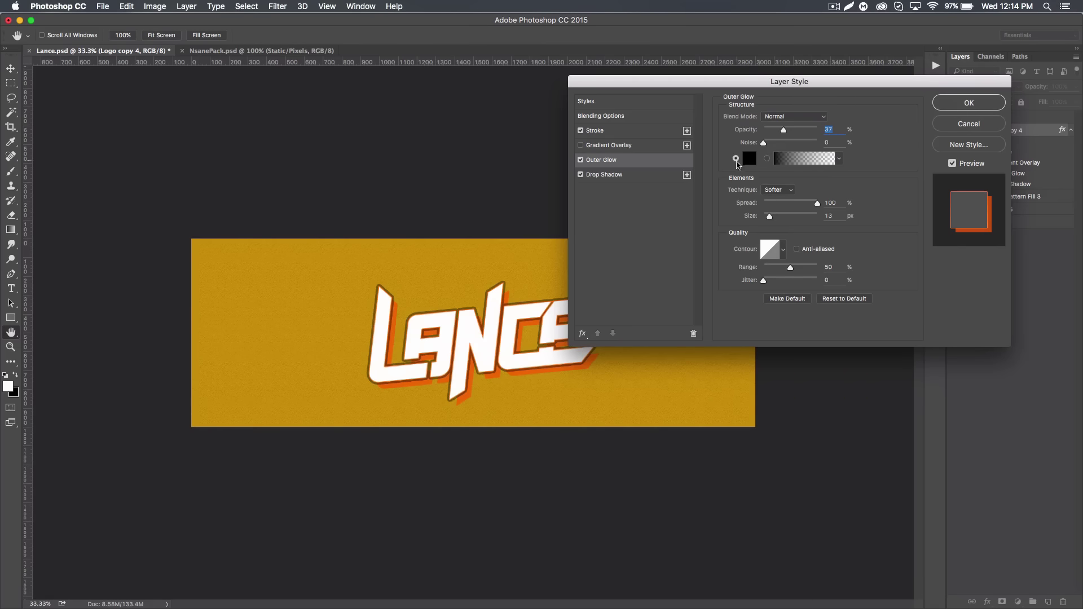
click(619, 179)
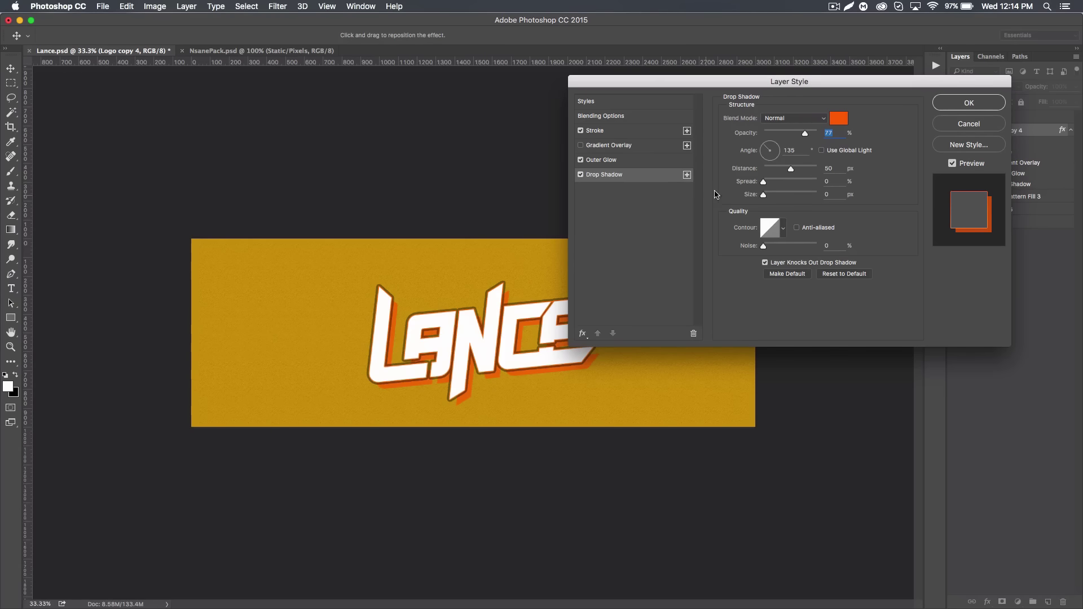
drag(787, 167, 785, 172)
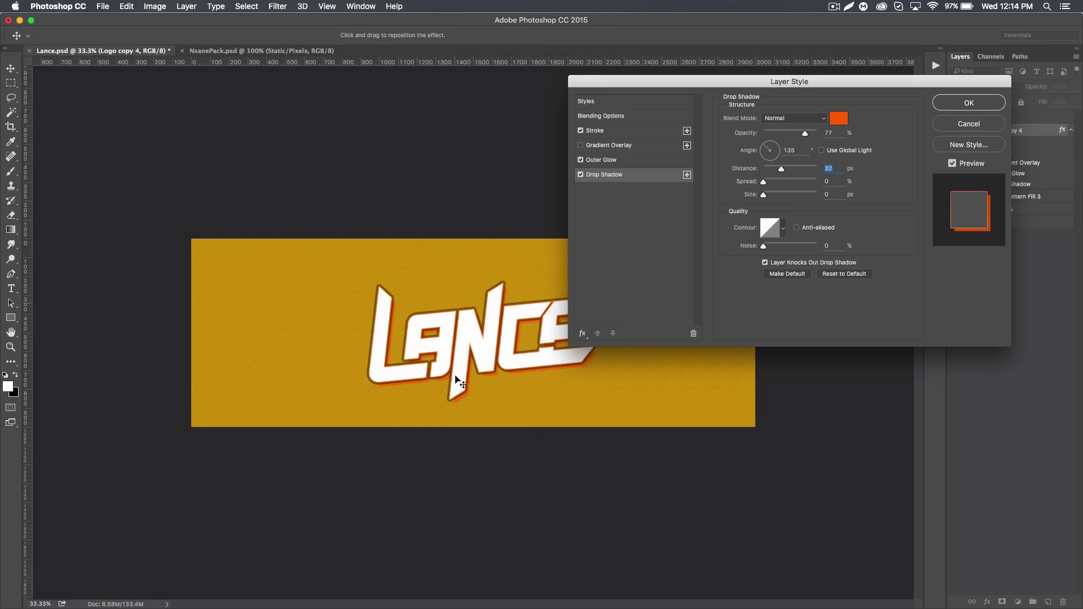
click(604, 162)
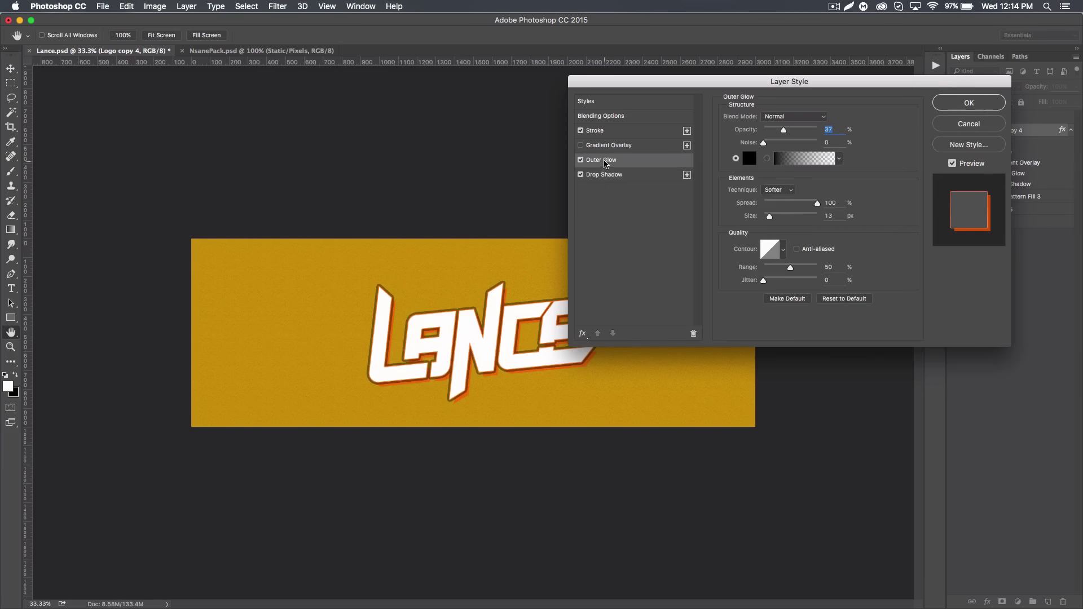
click(617, 129)
drag(688, 85, 718, 57)
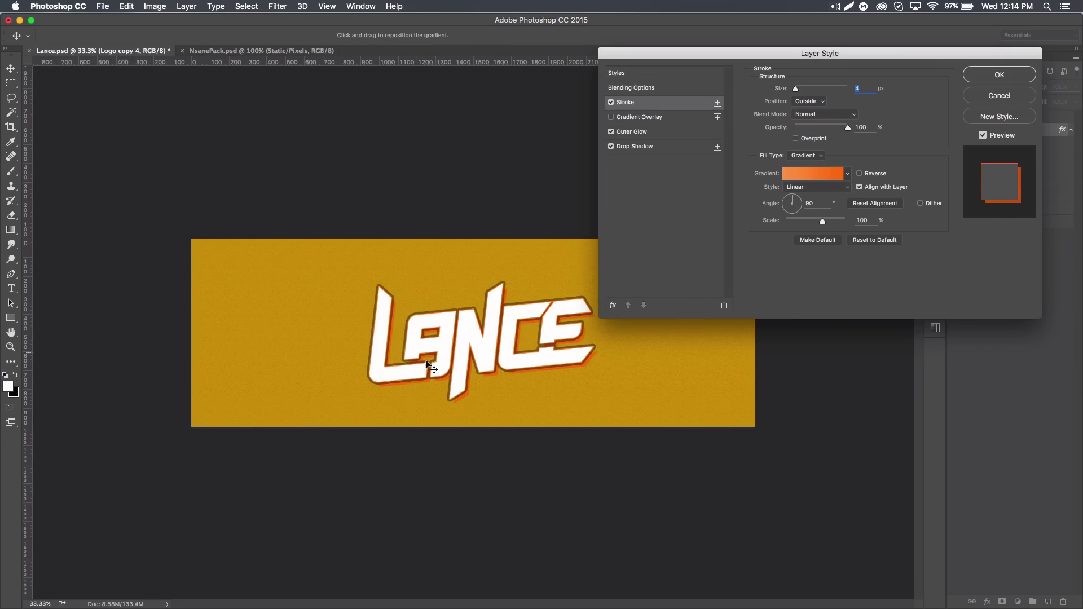
- Compare the logo with and without Gradient Overlay, leave it off, and apply the style
click(611, 118)
click(611, 118)
click(611, 117)
click(611, 118)
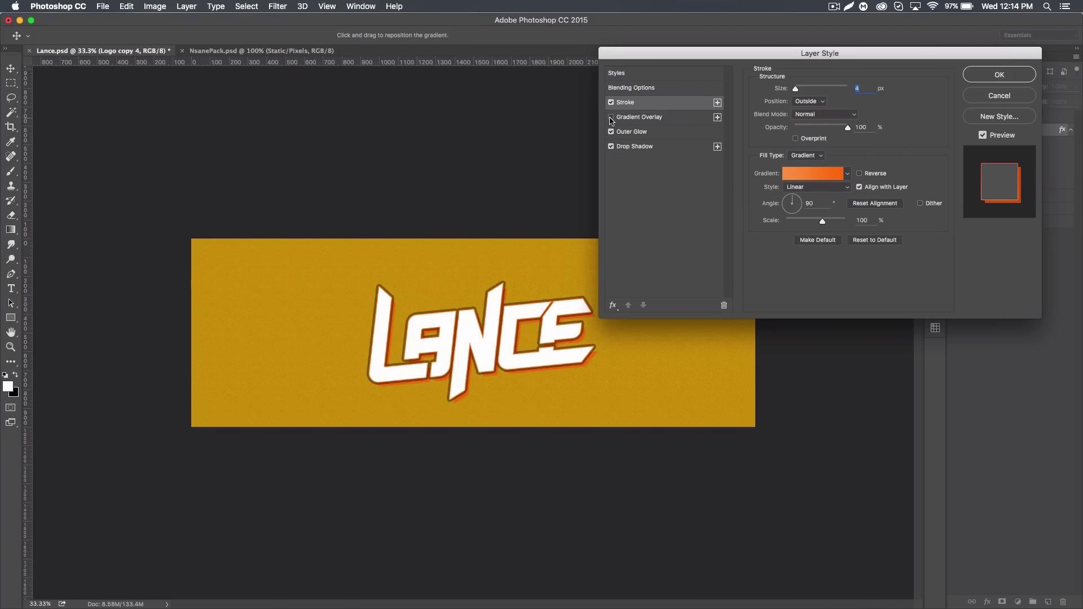
click(989, 77)
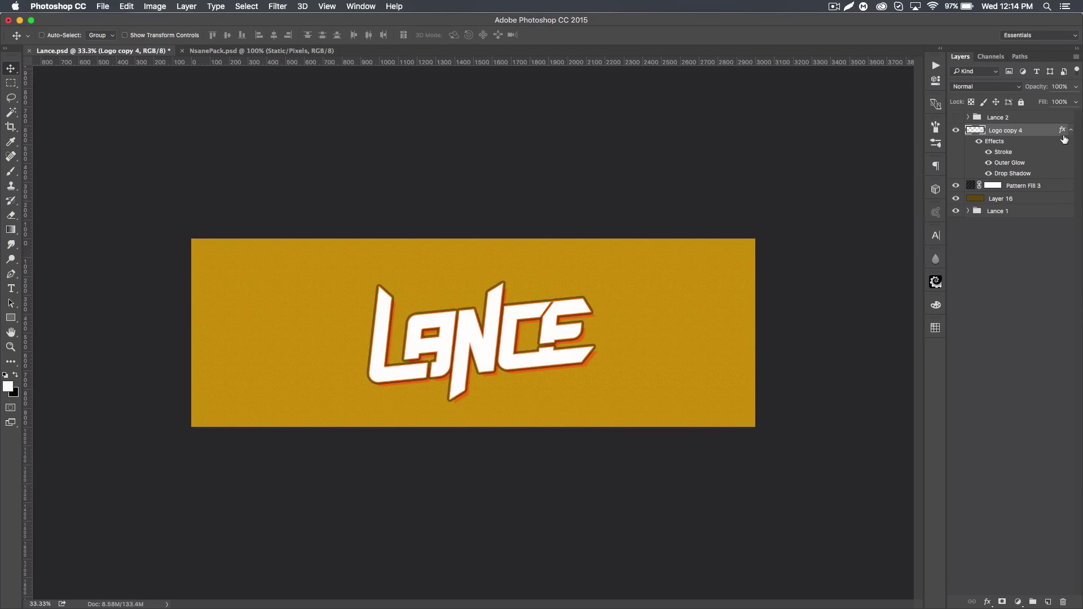
- Duplicate the logo as Logo copy 5, clear its style, and move it below Logo copy 4
key(super+j)
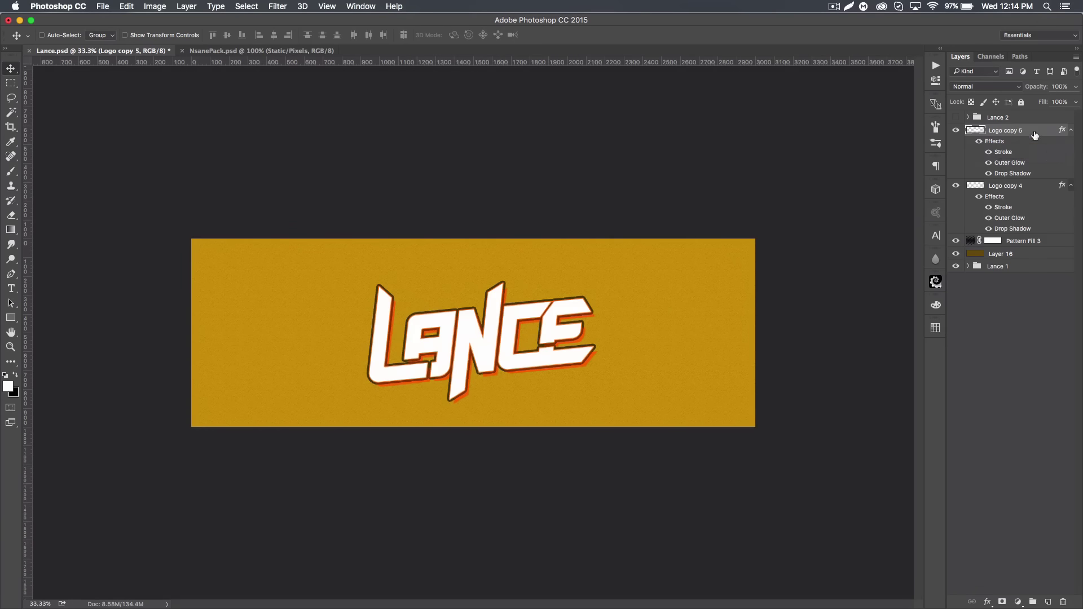
right_click(1038, 134)
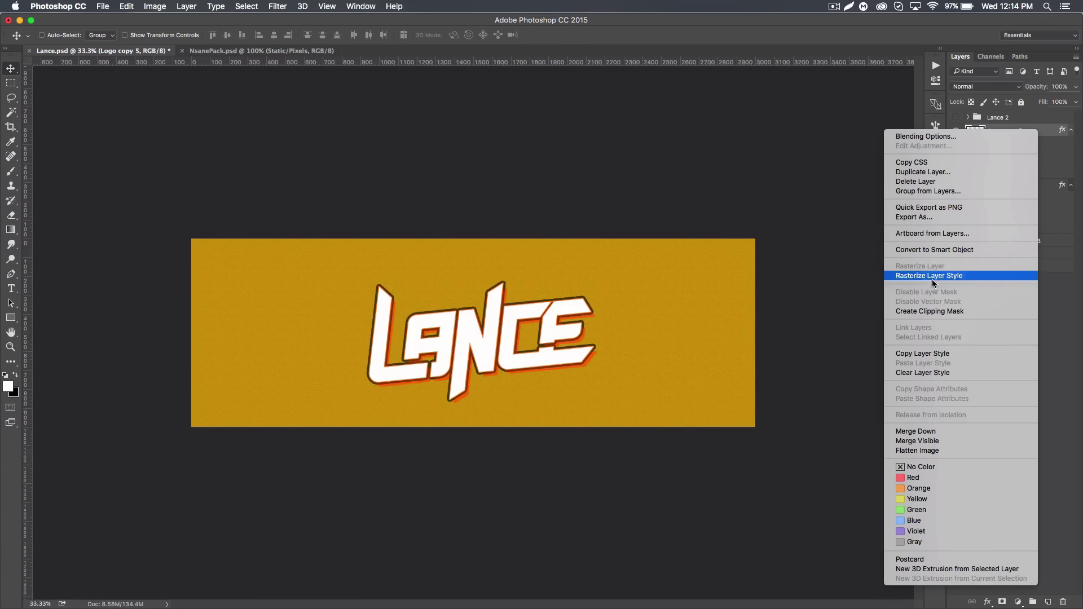
click(923, 372)
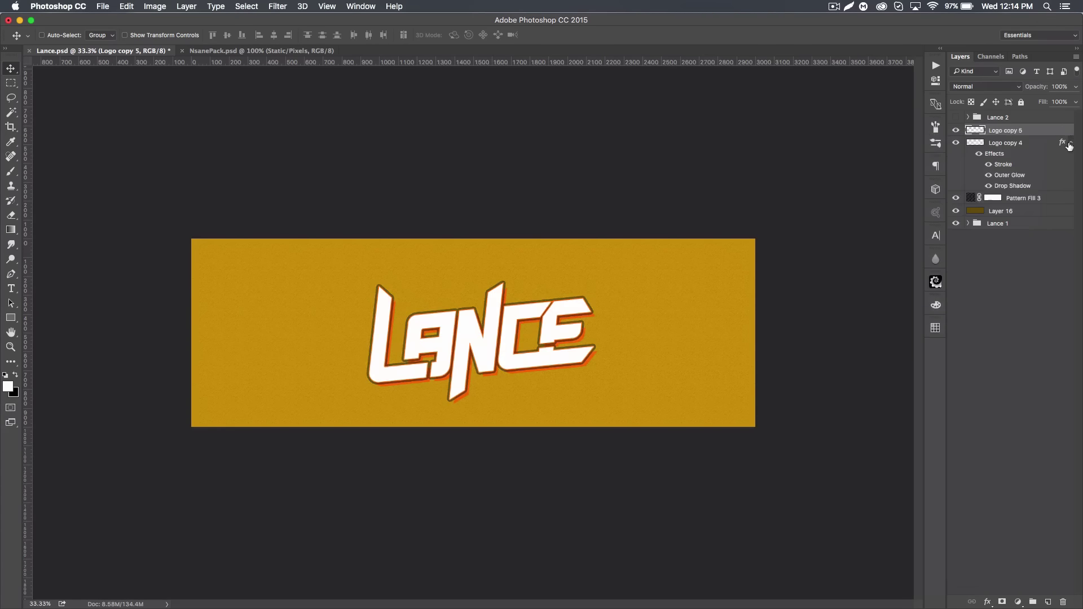
drag(1041, 133, 1010, 185)
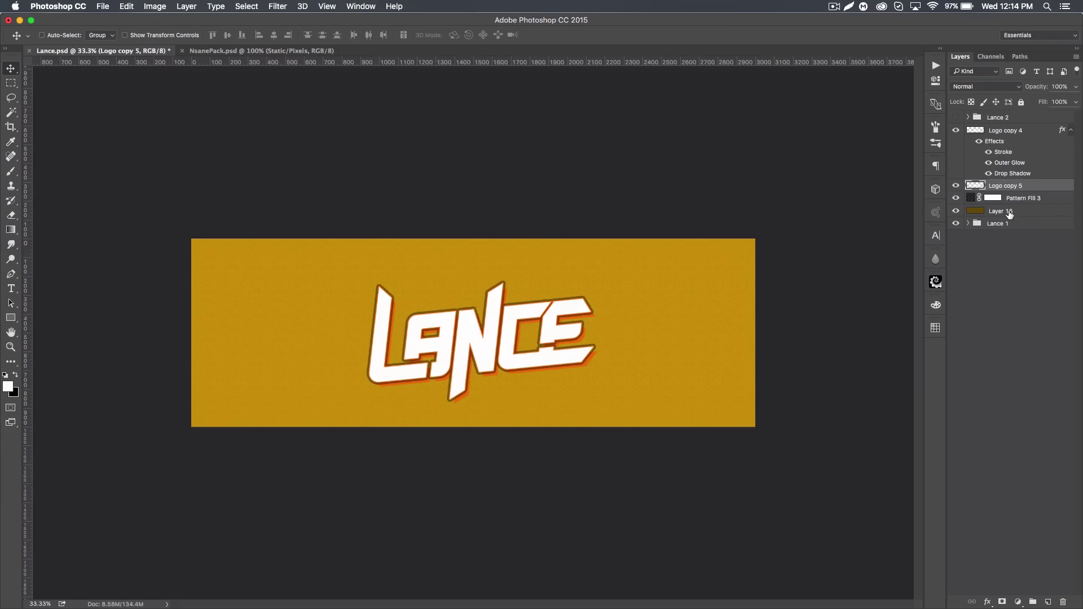
- Scale Logo copy 5 up to span the banner and lower its opacity to about 4%
key(super+t)
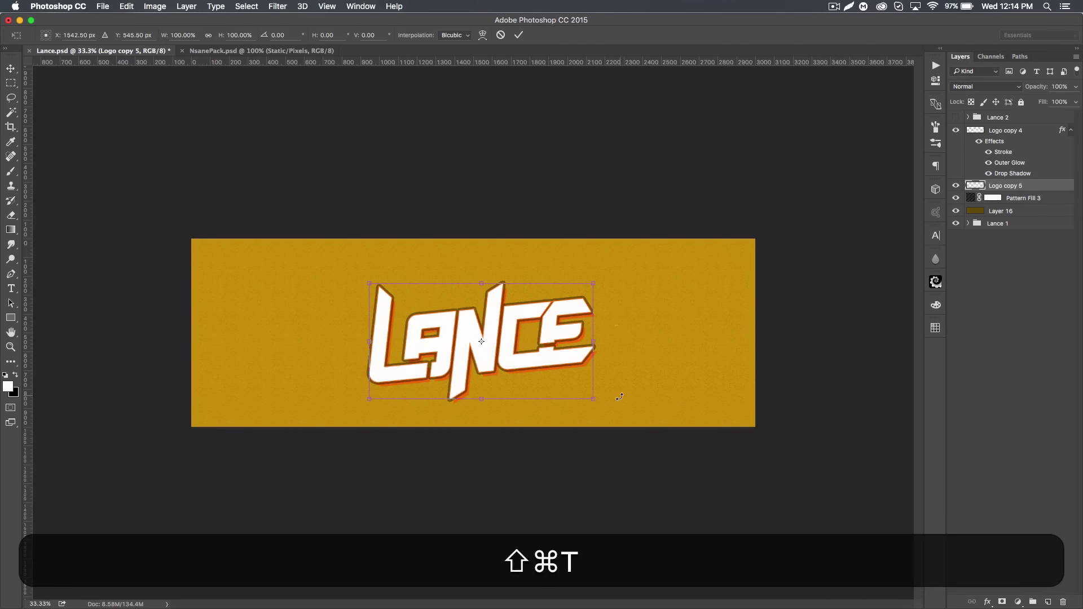
drag(592, 401, 793, 390)
key(Return)
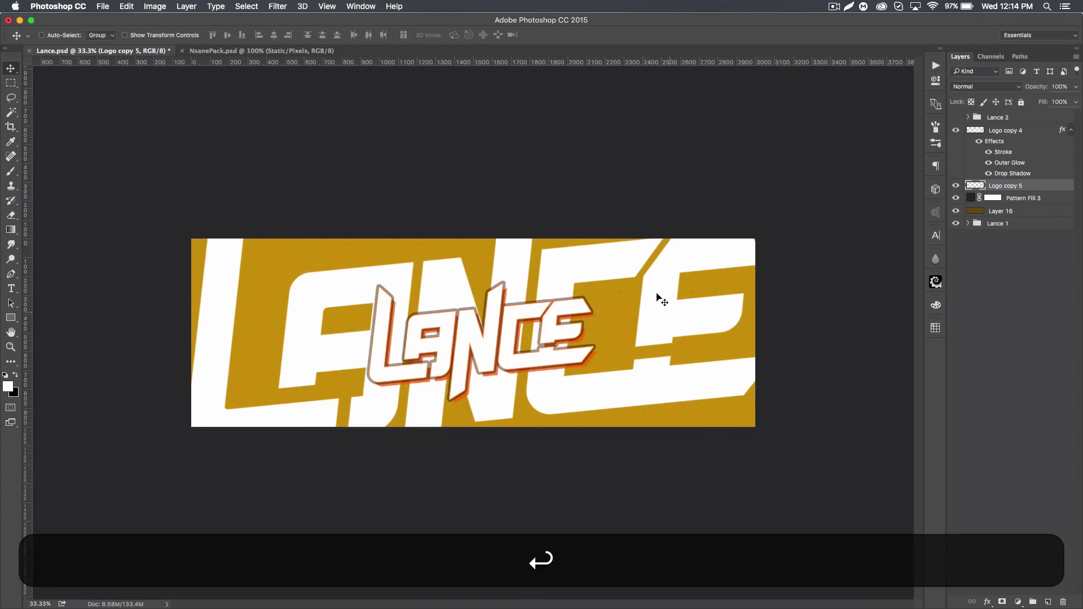
drag(1037, 89, 983, 93)
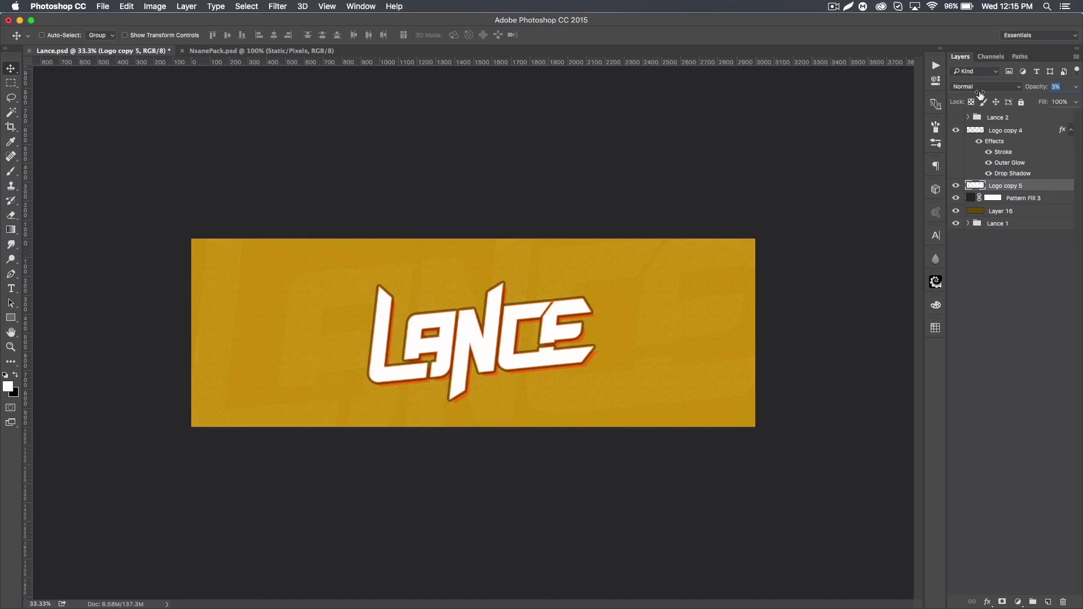
drag(981, 95, 980, 95)
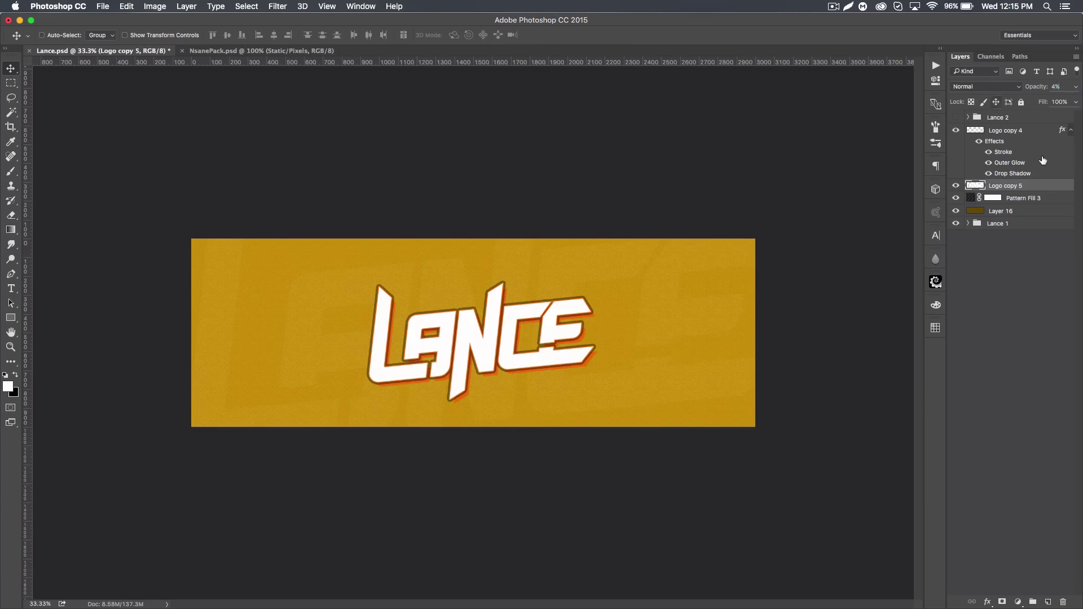
- Give Layer 16 an orange-brown Color Overlay, then select the Logo copy 5 layer
double_click(1041, 215)
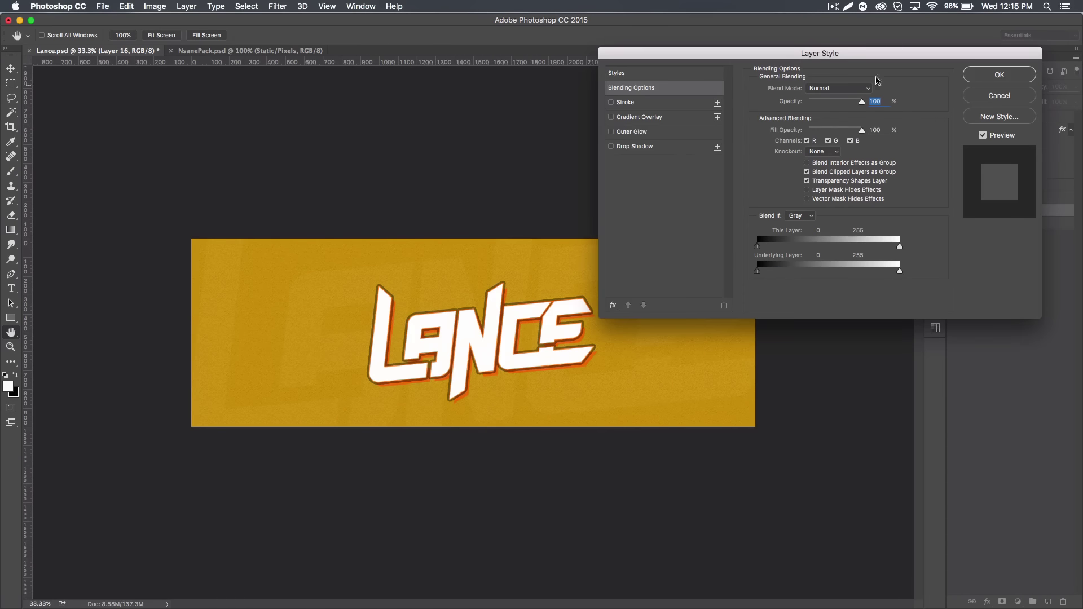
click(612, 305)
click(638, 384)
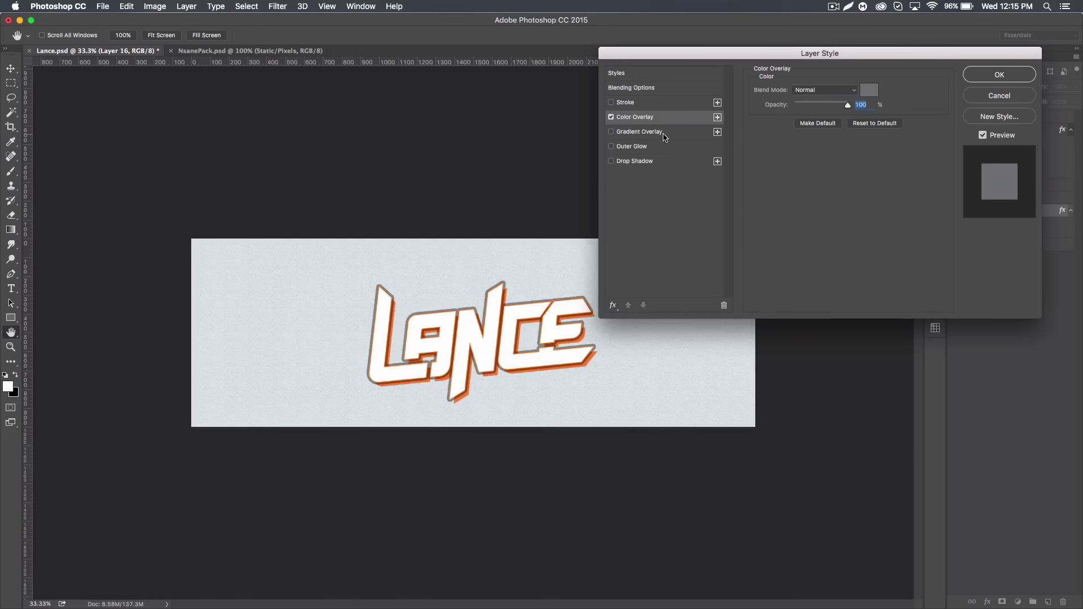
click(868, 91)
click(815, 370)
click(927, 318)
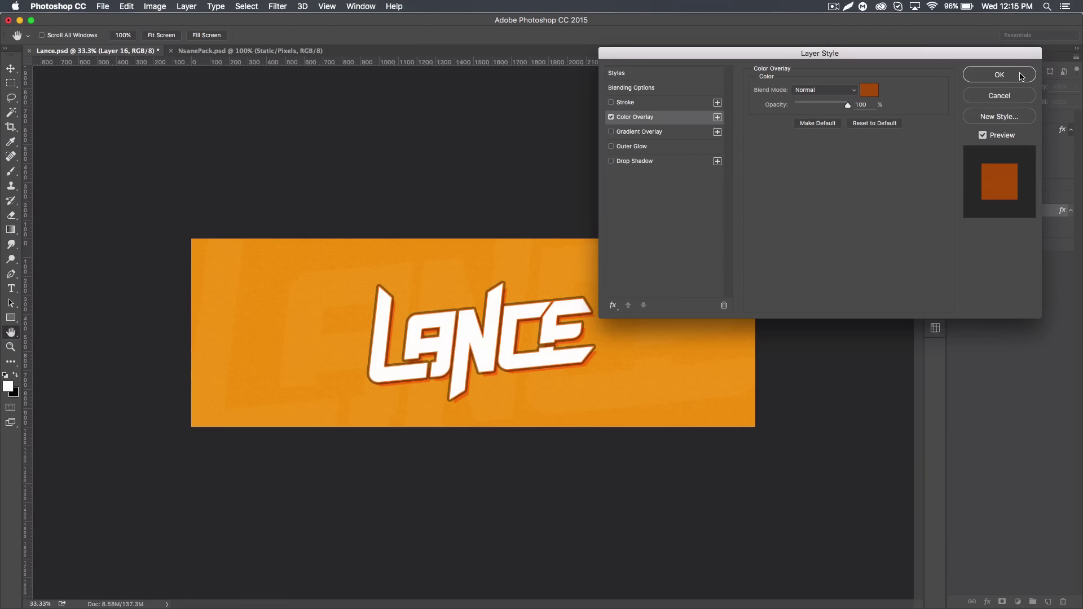
click(1022, 77)
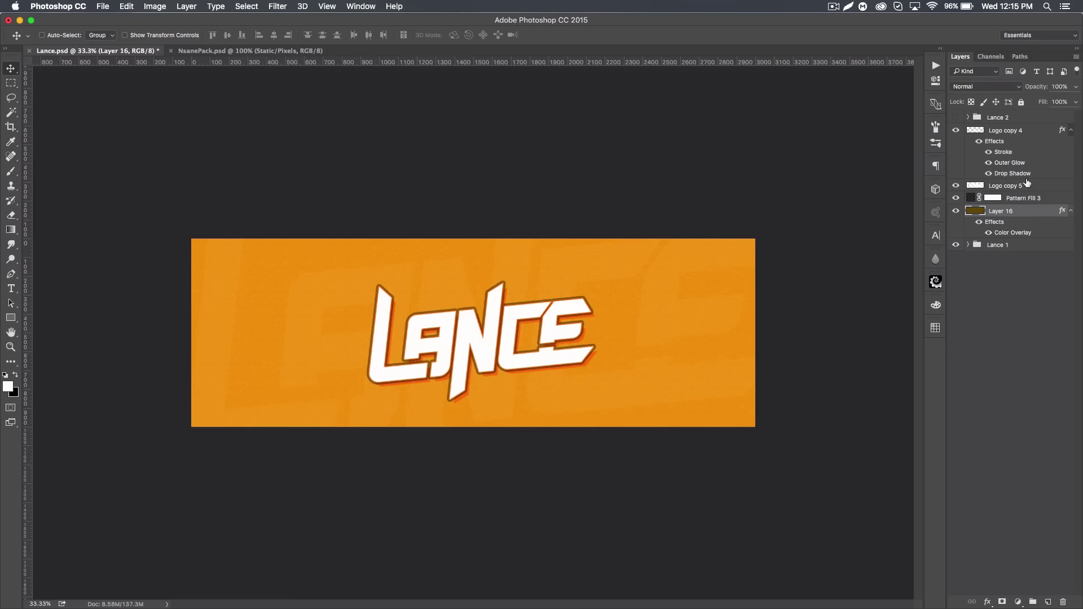
click(1008, 187)
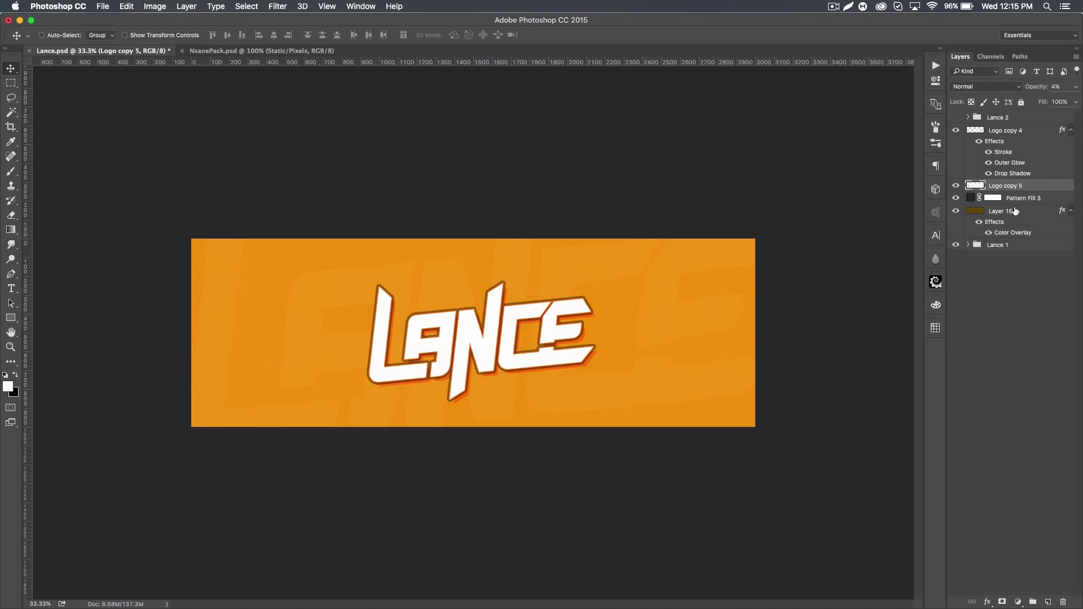
- Toggle visibility of the faint background LANCE pattern and the main logo to compare
click(956, 187)
click(956, 186)
click(956, 186)
click(956, 186)
click(1070, 130)
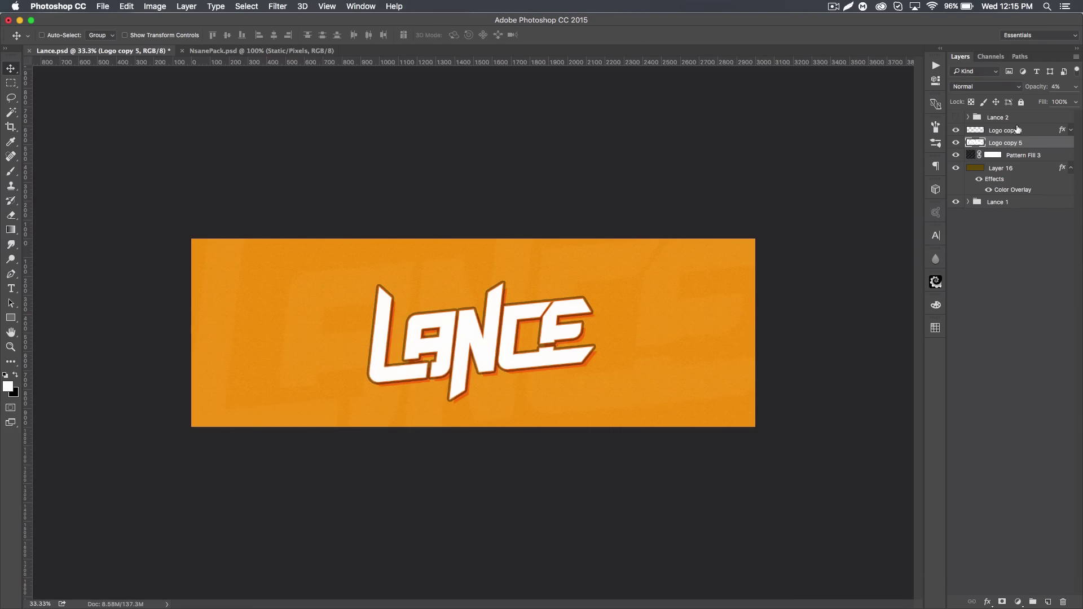
click(957, 134)
click(957, 135)
- On a new layer, draw a closed Pen path shaping a curved band across the banner
click(1048, 602)
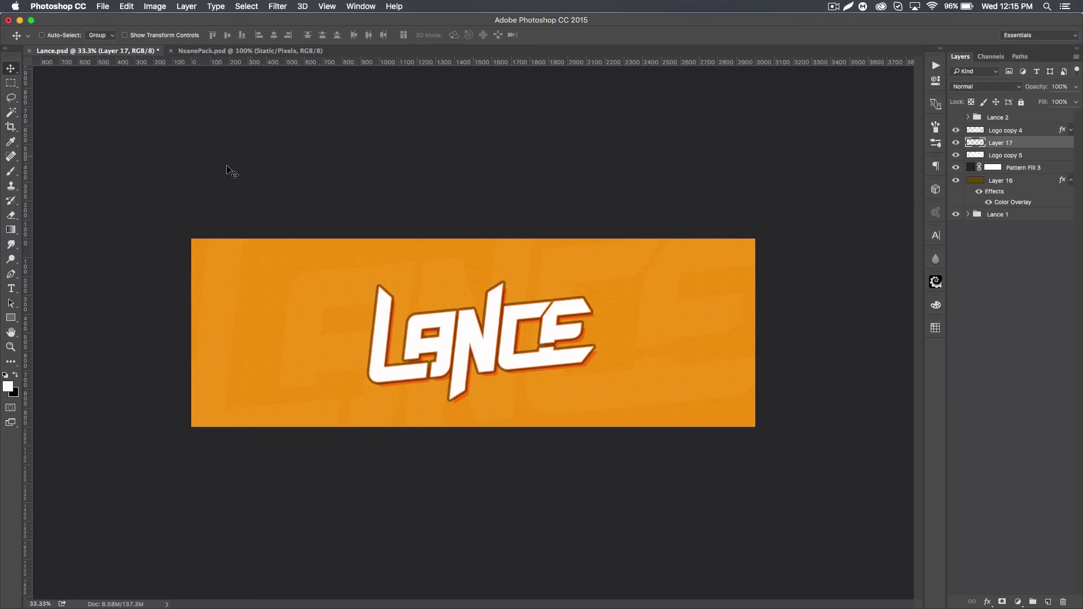
click(11, 274)
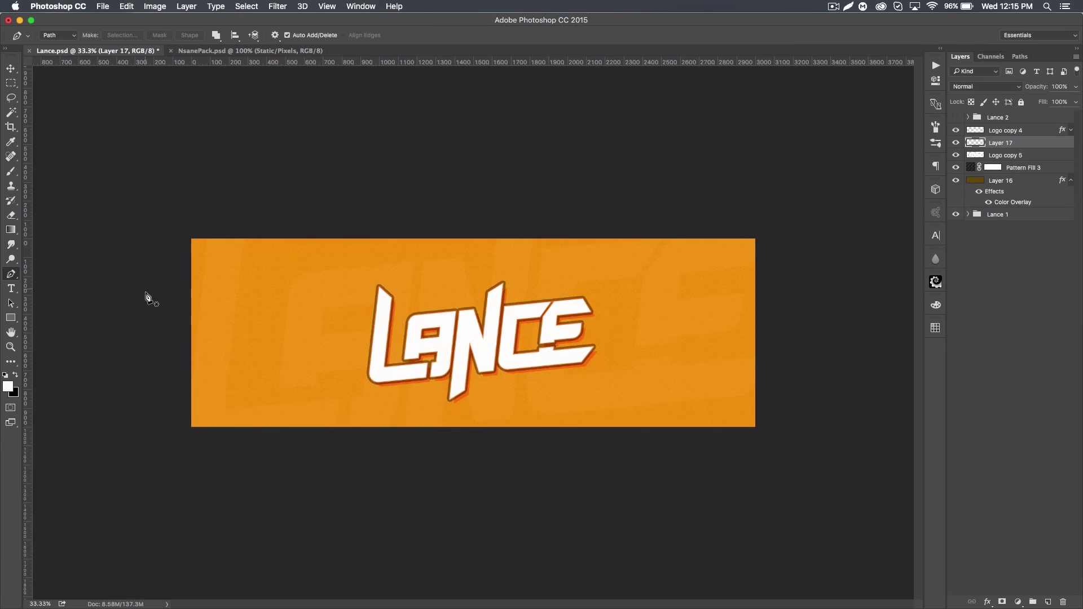
click(176, 328)
drag(729, 178, 766, 51)
click(877, 269)
click(774, 375)
drag(200, 468, 2, 571)
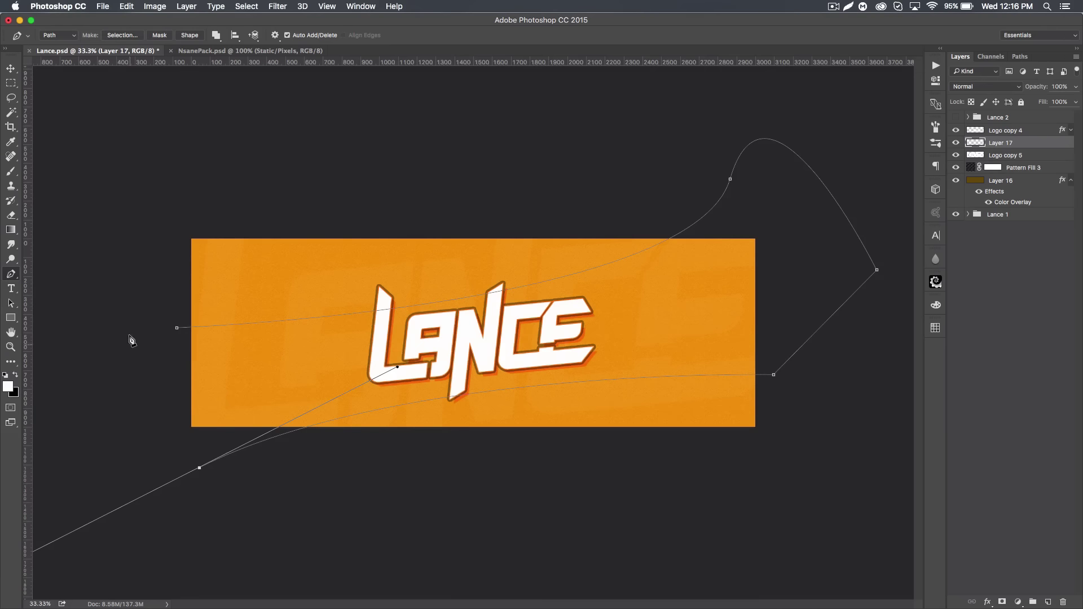
click(176, 327)
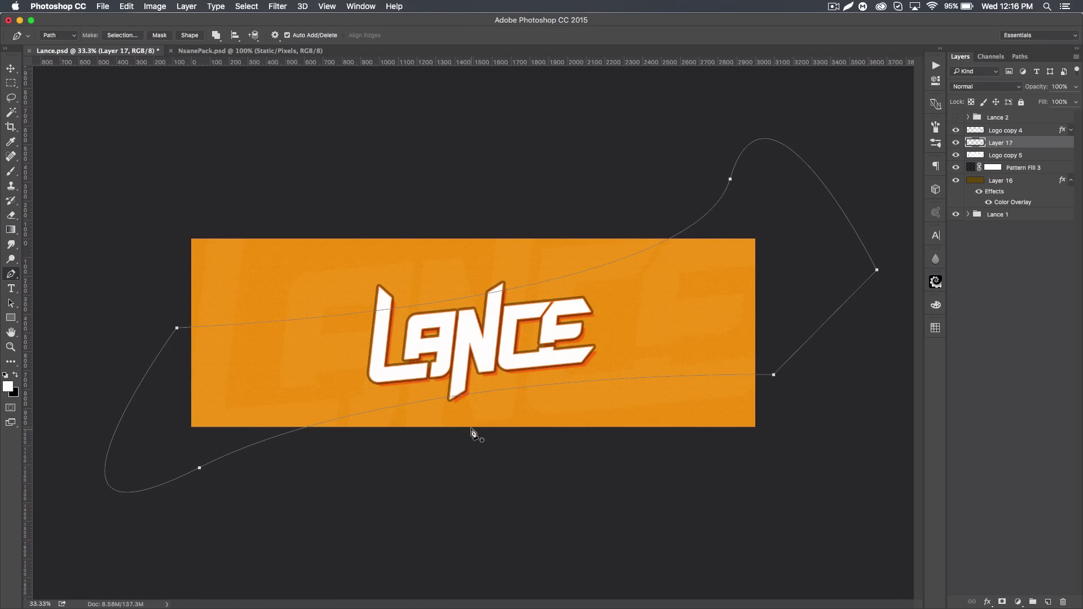
- Fill the path with black, delete the path, and return to the Move tool
right_click(591, 405)
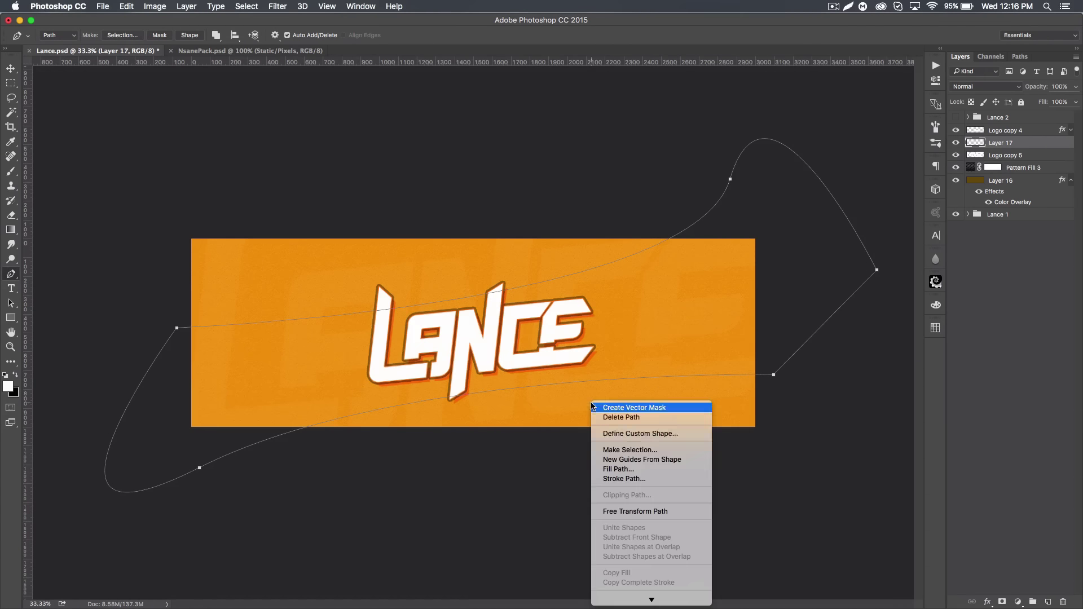
click(617, 470)
click(608, 162)
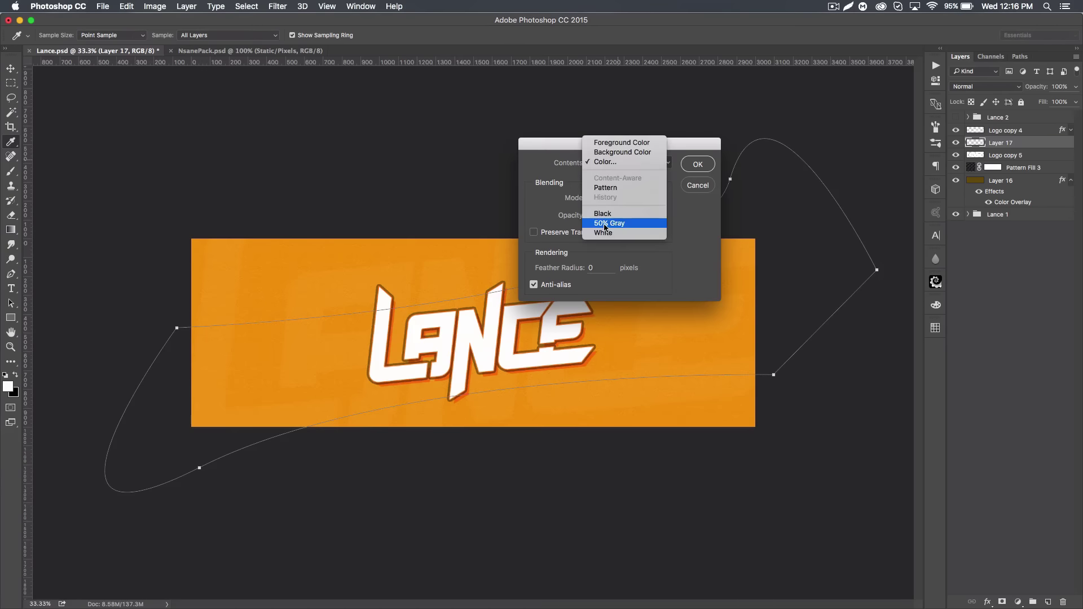
click(603, 214)
key(Return)
right_click(638, 391)
click(654, 409)
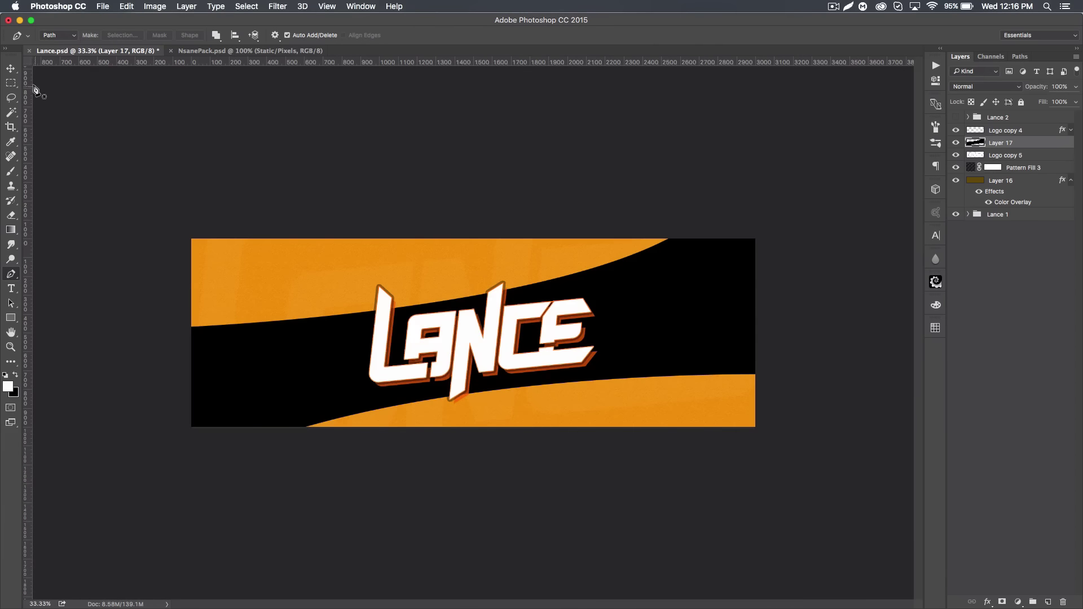
key(v)
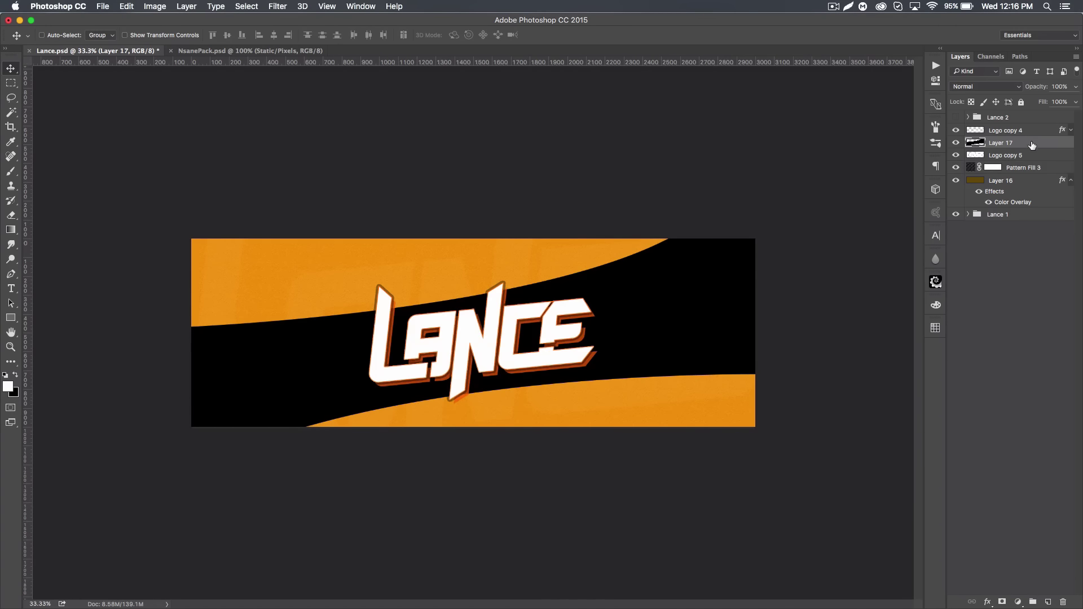
- Lighten the black band with Hue/Saturation Lightness 5, then duplicate its layer
key(super)
key(super+u)
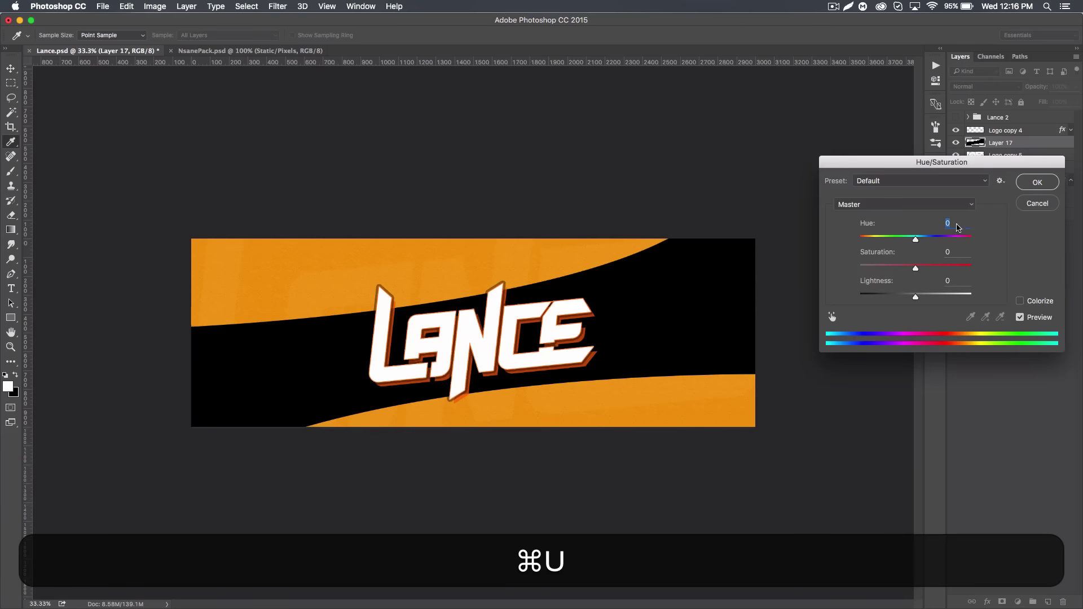
click(948, 285)
text(5)
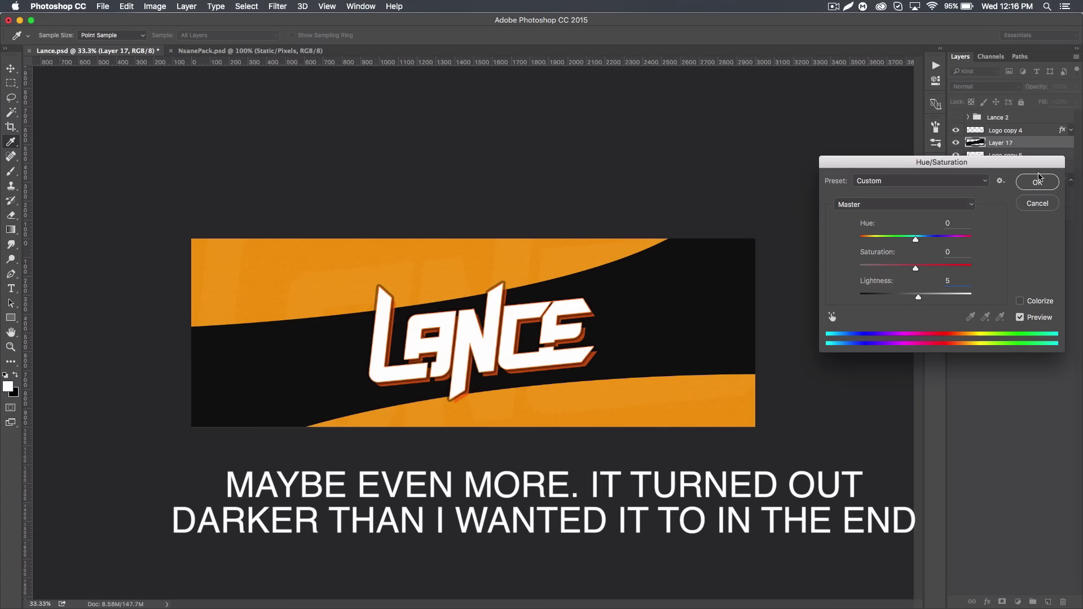
click(1039, 182)
key(v)
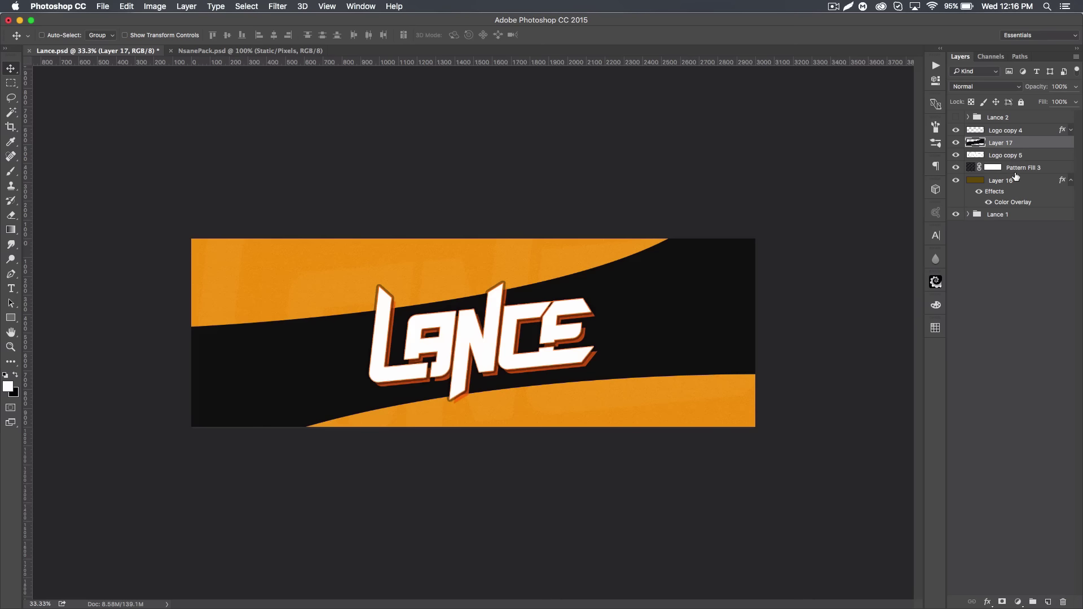
key(super+j)
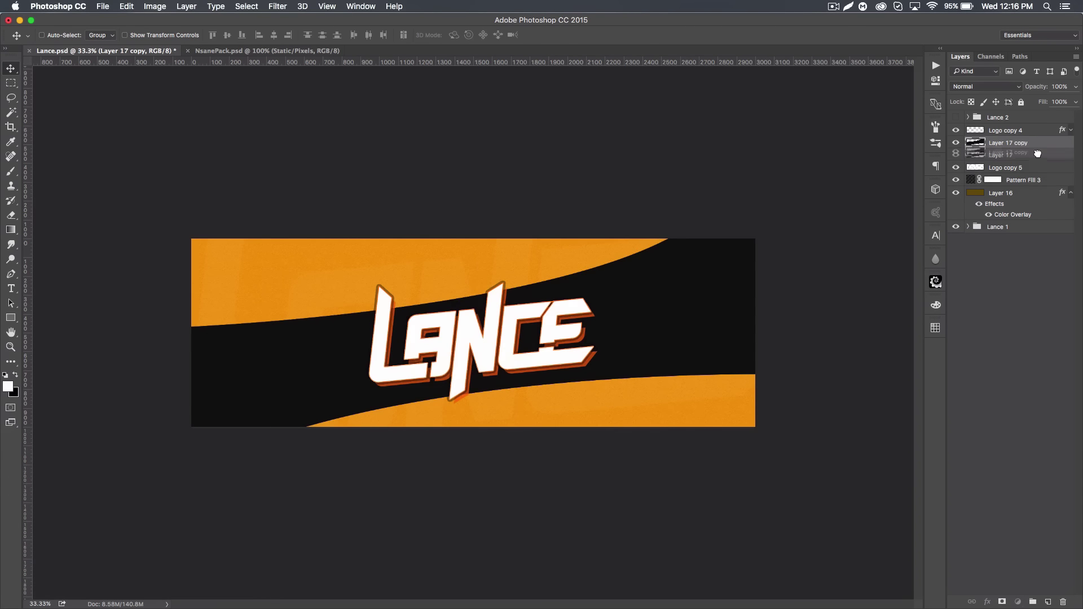
- Rename the band copy 'Black' and the original band layer 'White'
double_click(998, 145)
text(Black)
key(Return)
double_click(1000, 155)
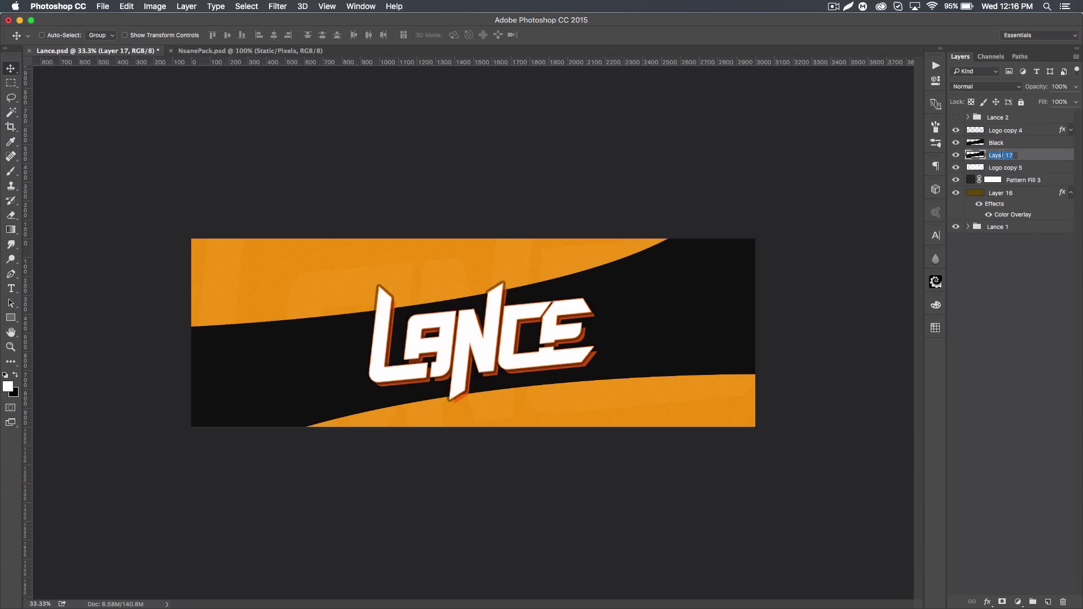
text(White)
key(Return)
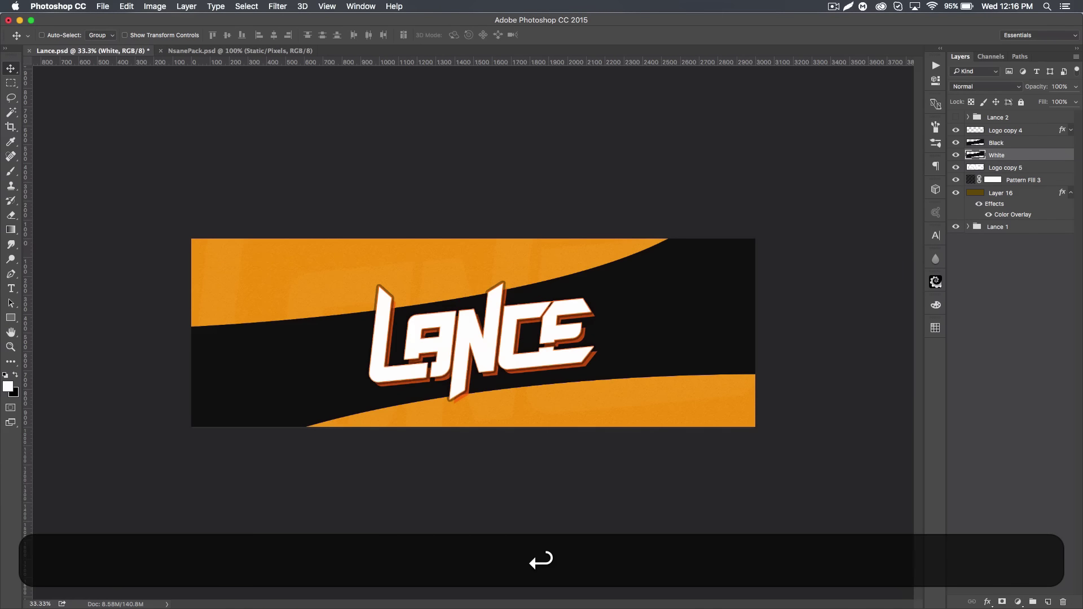
- Invert the White layer and raise its Hue/Saturation Lightness to +100 for pure white
key(super)
key(super+i)
key(super)
key(super+u)
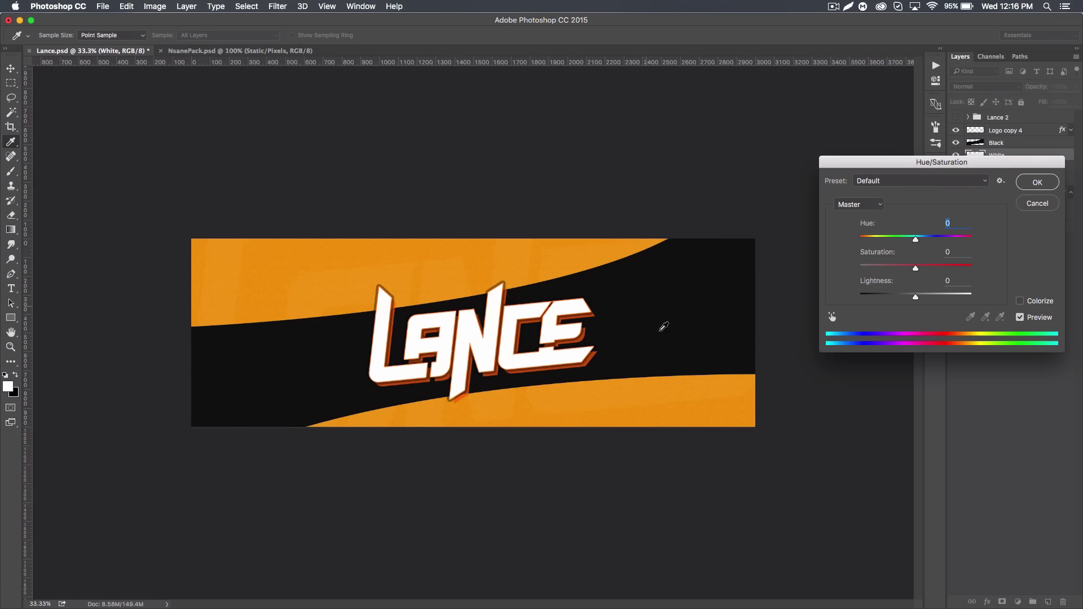
drag(927, 296, 973, 298)
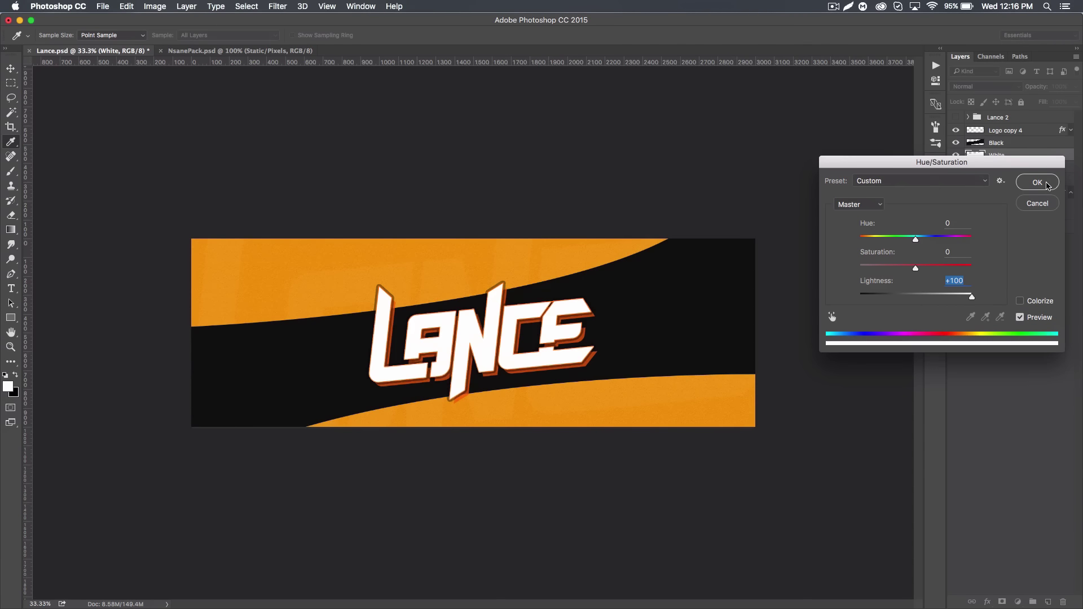
click(1036, 182)
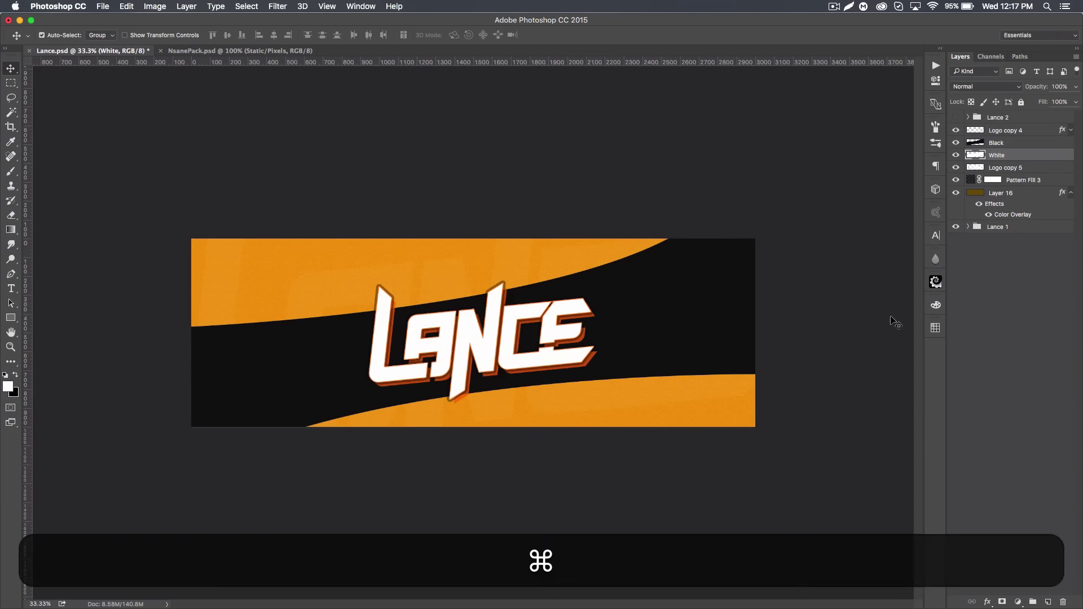
- Rotate the White band about a degree so thin white edges show beside the black band
key(super+t)
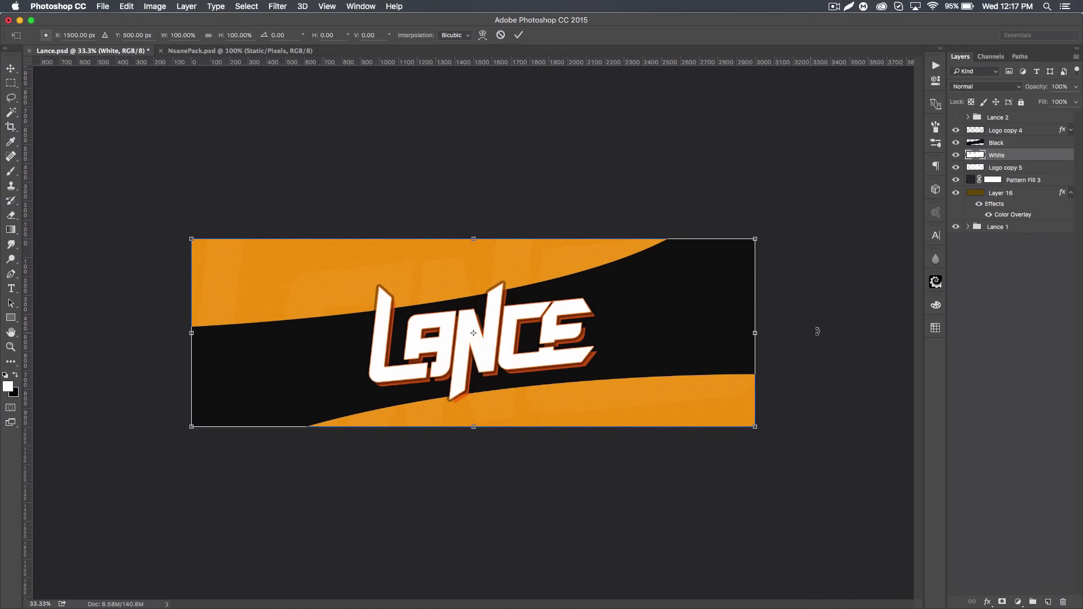
drag(822, 334, 836, 315)
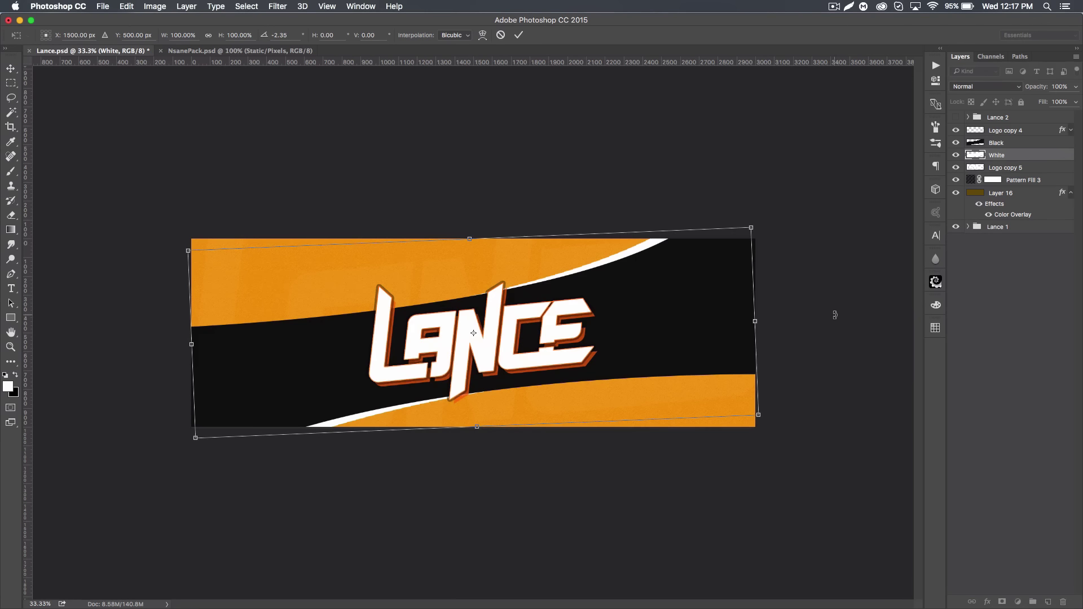
key(Return)
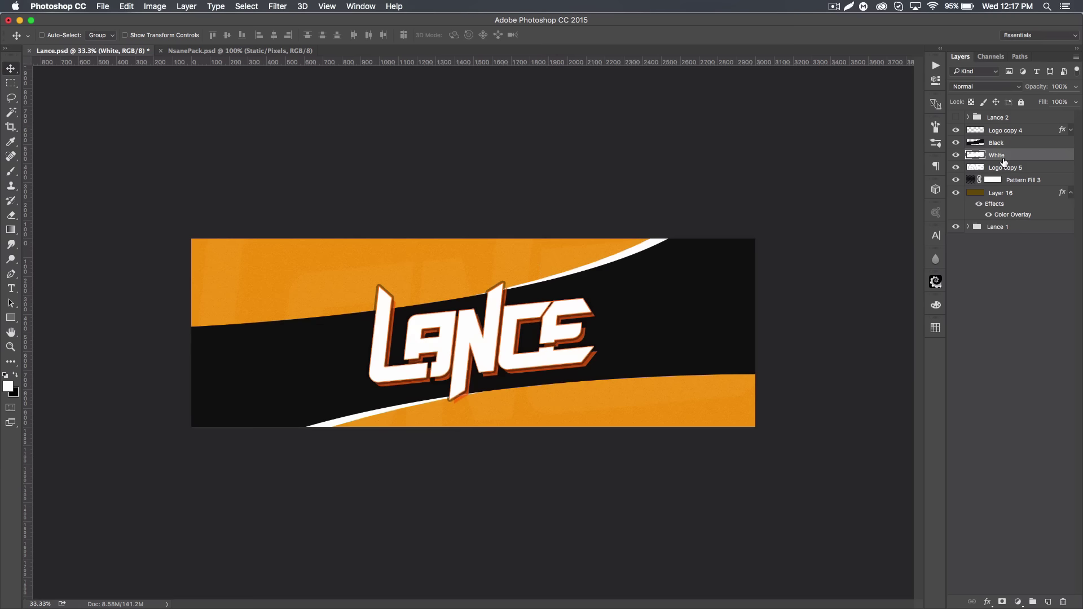
- Load the Black band's outline, expand it 8 px, delete it from White, and deselect
key(super)
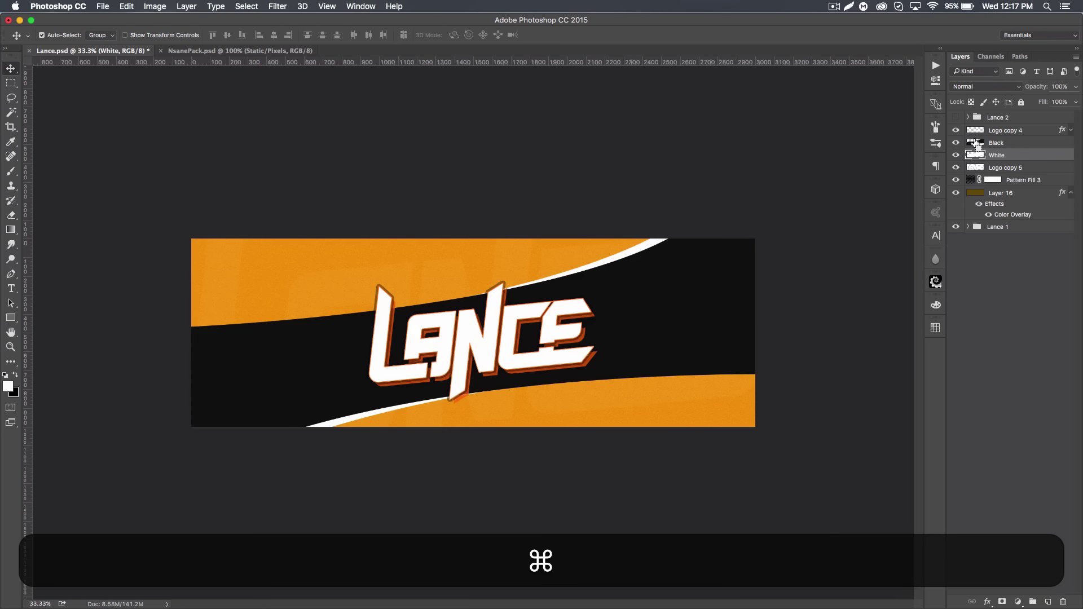
super+click(977, 144)
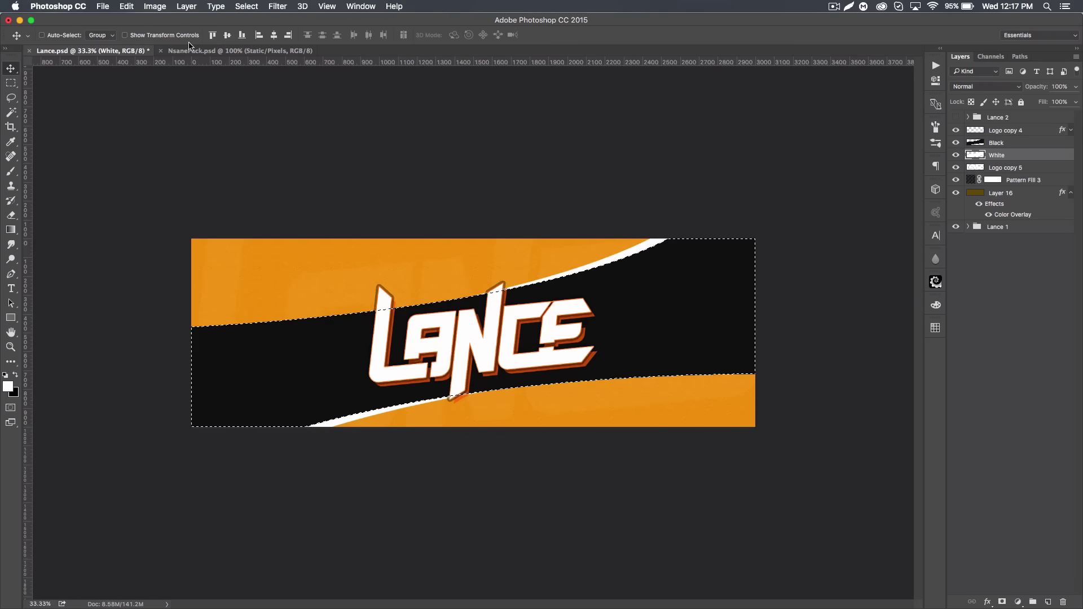
click(253, 6)
mouse_move(337, 159)
click(370, 180)
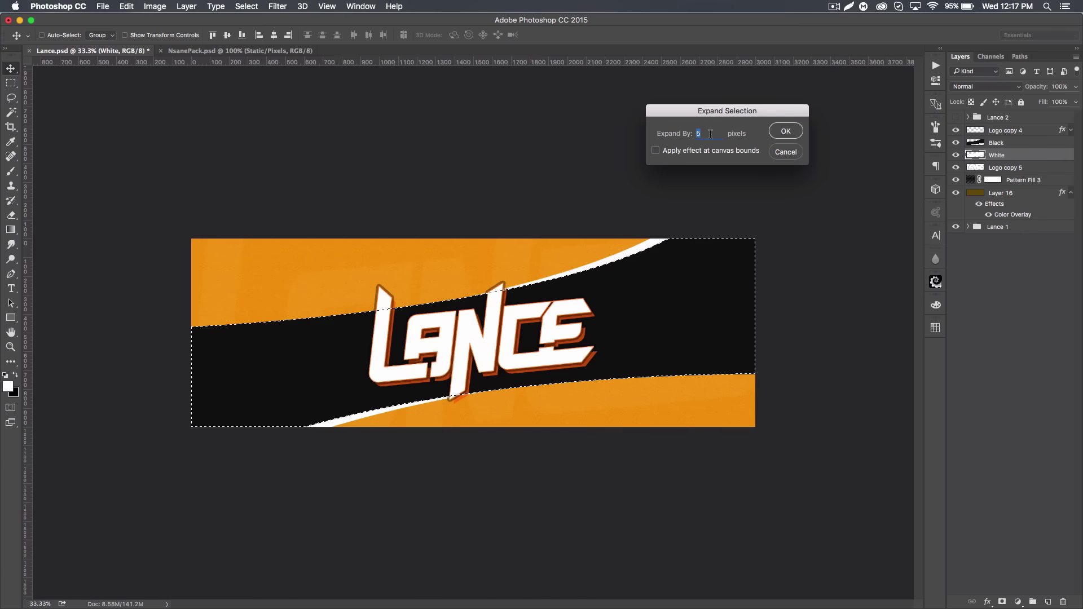
text(8)
click(786, 131)
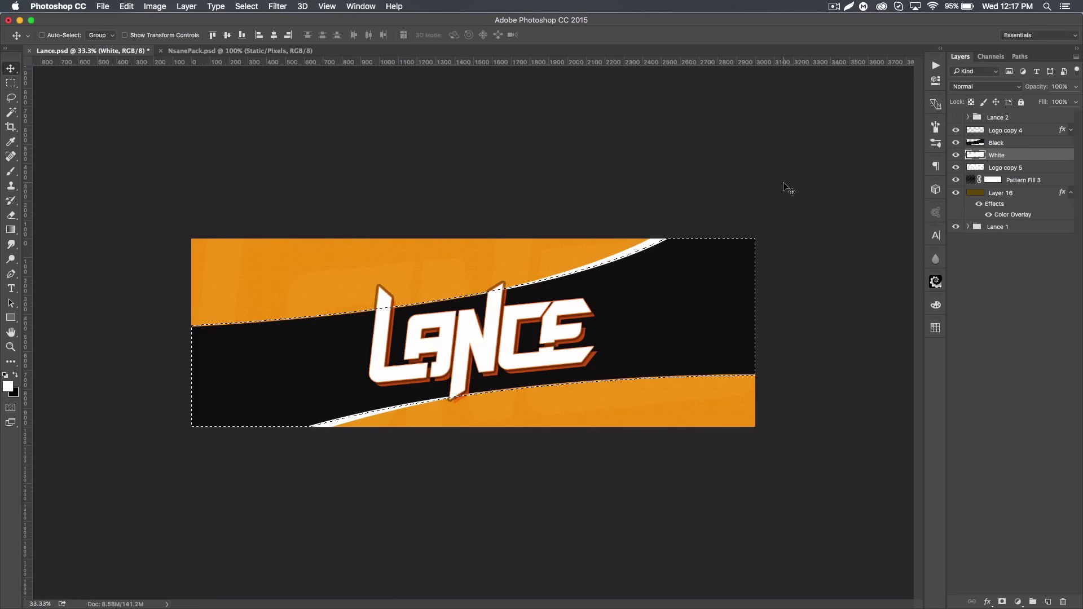
key(BackSpace)
key(super+d)
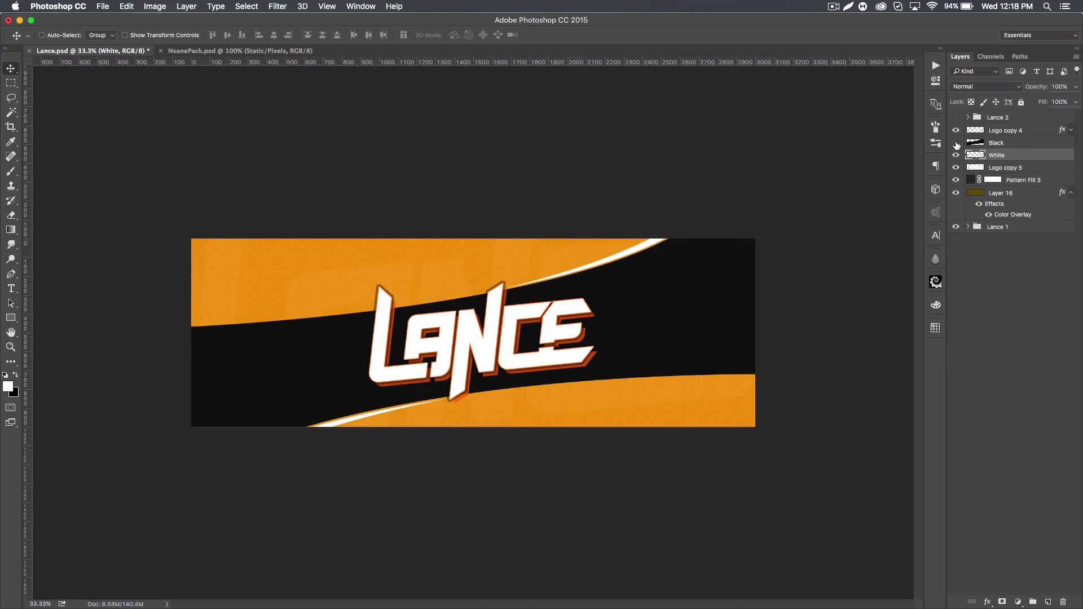
- Add a new layer clipped to the Black band
click(1026, 143)
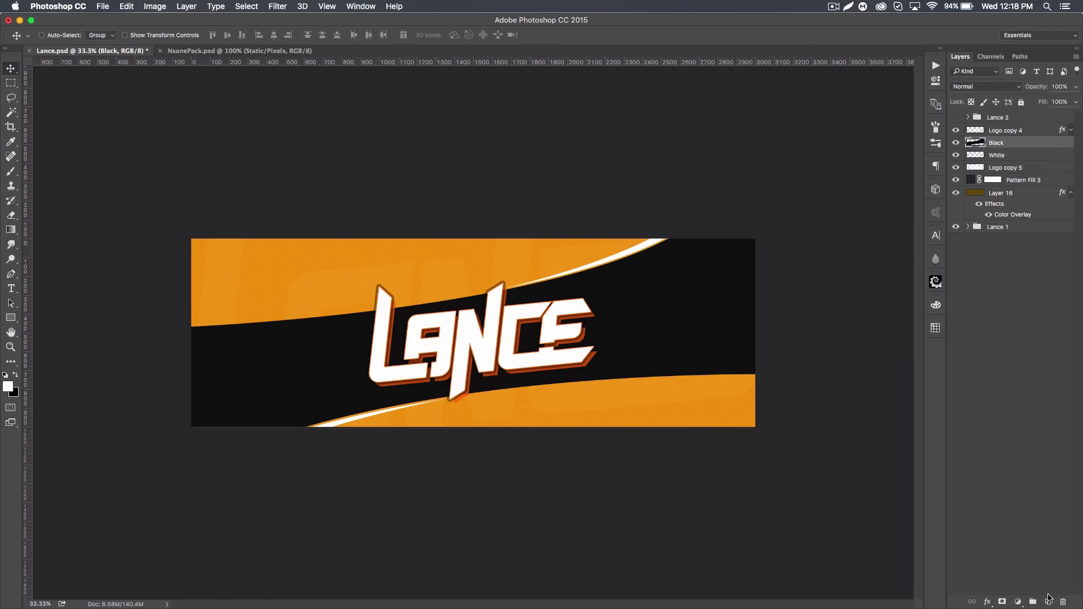
click(1048, 600)
alt+click(1026, 146)
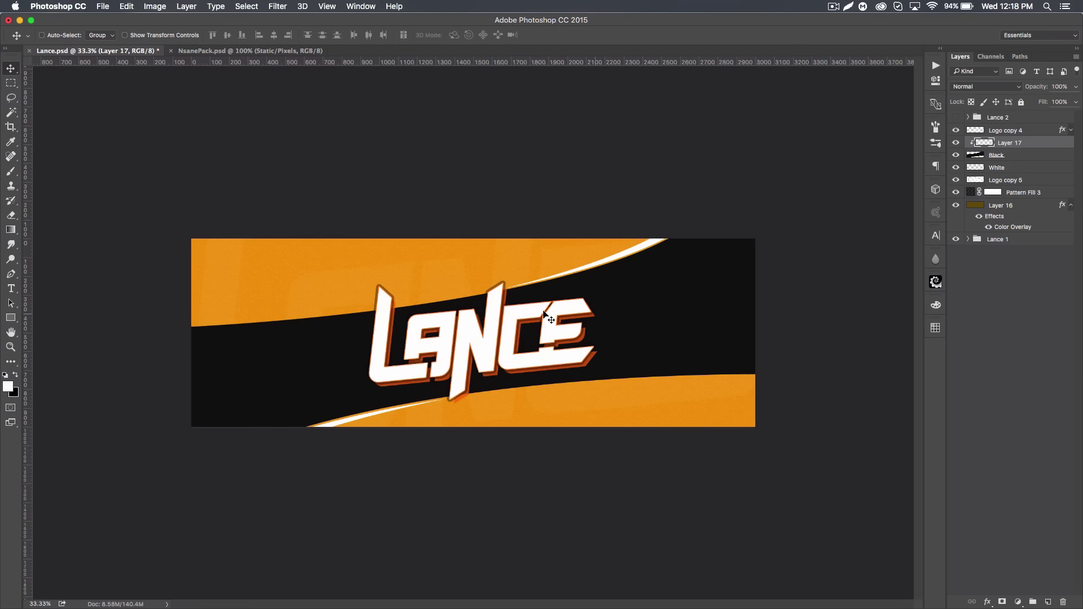
- Paint soft white over both ends of the band with a 1300 px soft round brush
click(11, 171)
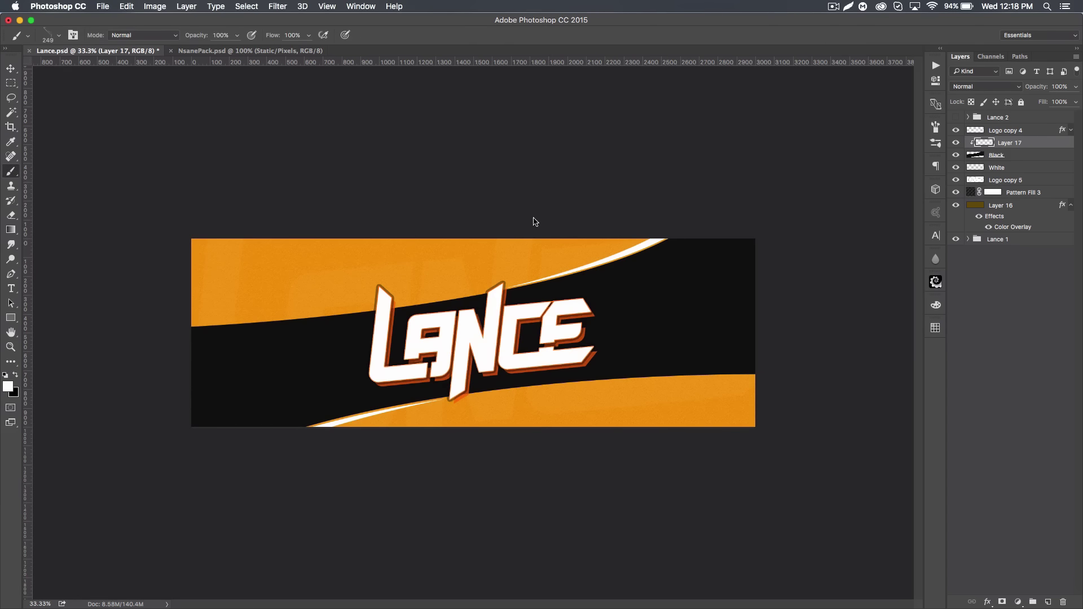
right_click(635, 277)
drag(683, 274, 693, 151)
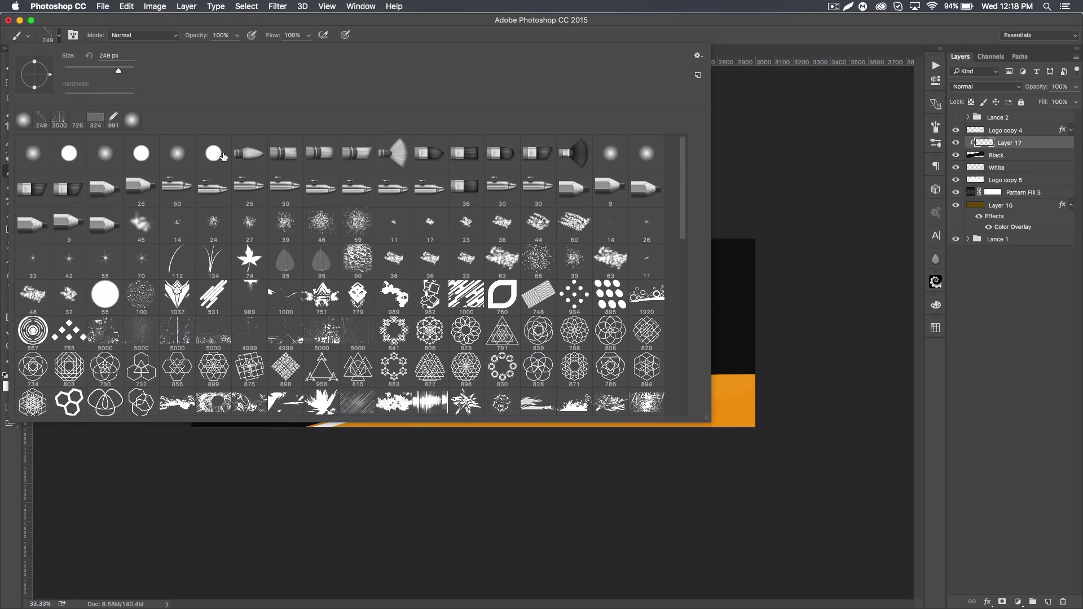
click(177, 153)
key(Return)
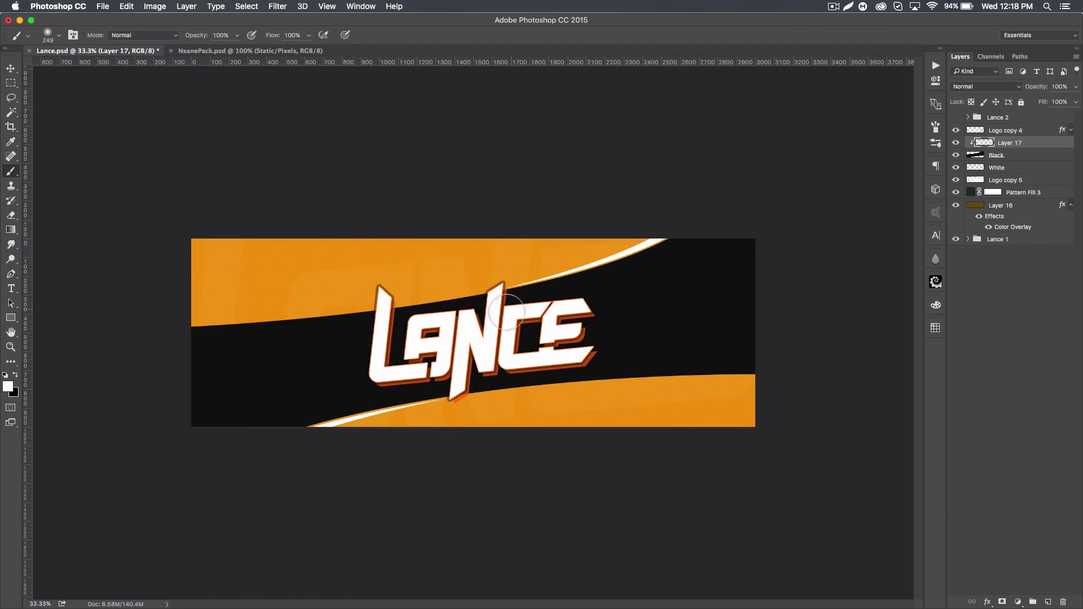
key(bracketright)
key(bracketright)
key(bracketright)
key(bracketright)
key(bracketright)
key(bracketright)
key(bracketright)
key(bracketright)
key(bracketright)
key(bracketright)
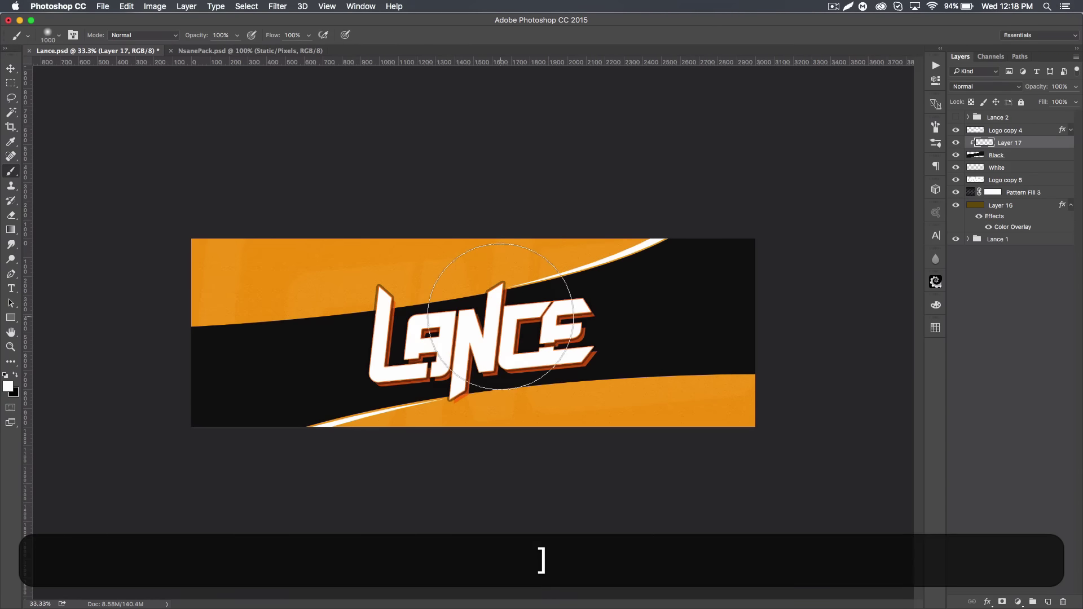
key(bracketright)
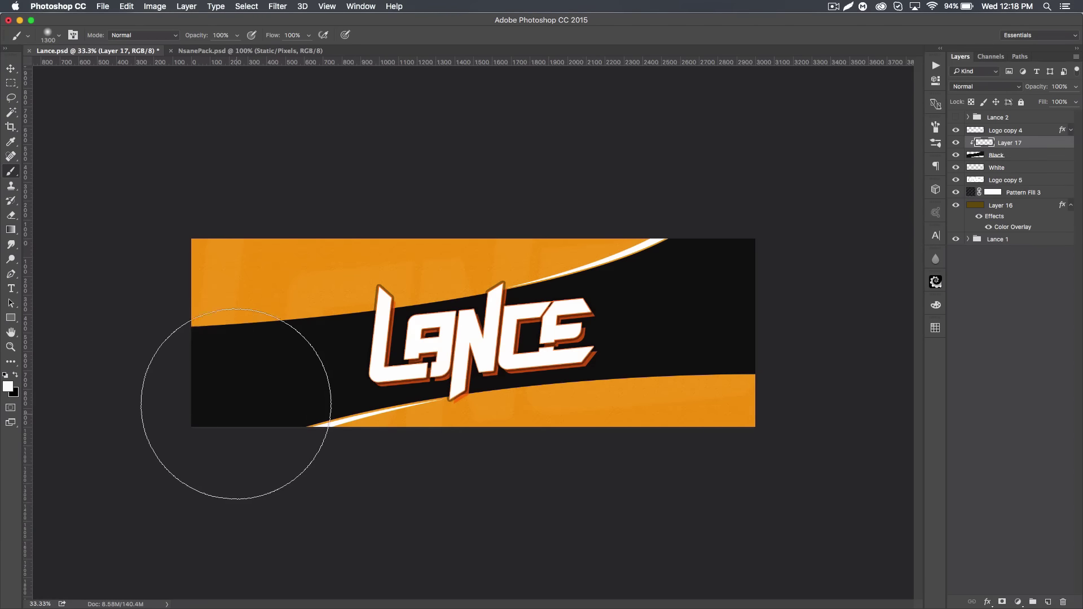
drag(235, 387, 241, 391)
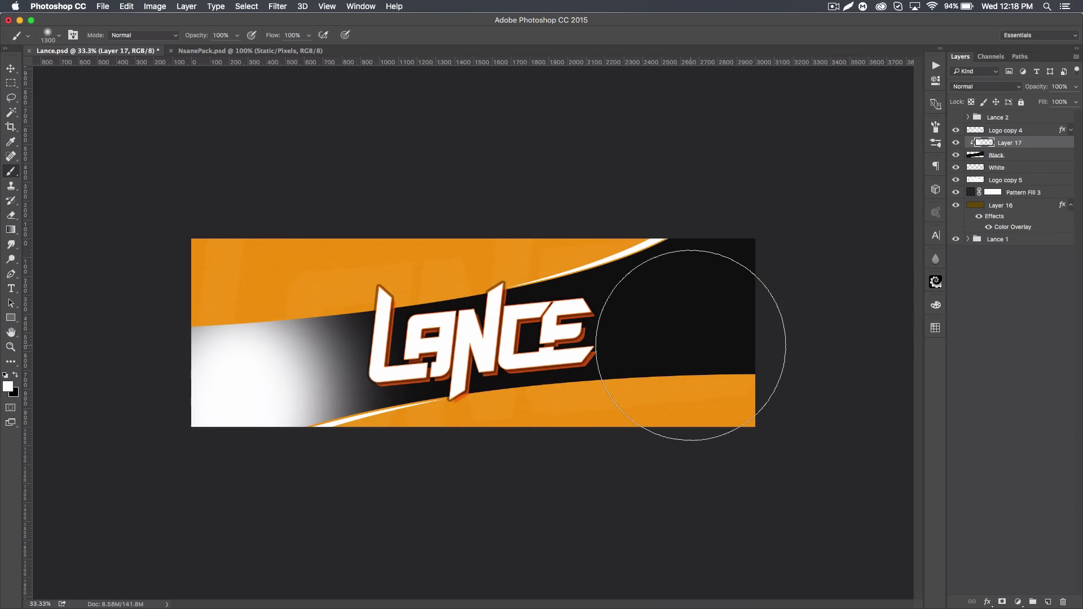
key(super+z)
drag(222, 448, 181, 394)
mouse_move(846, 338)
mouse_down()
mouse_move(811, 310)
mouse_move(797, 194)
mouse_up()
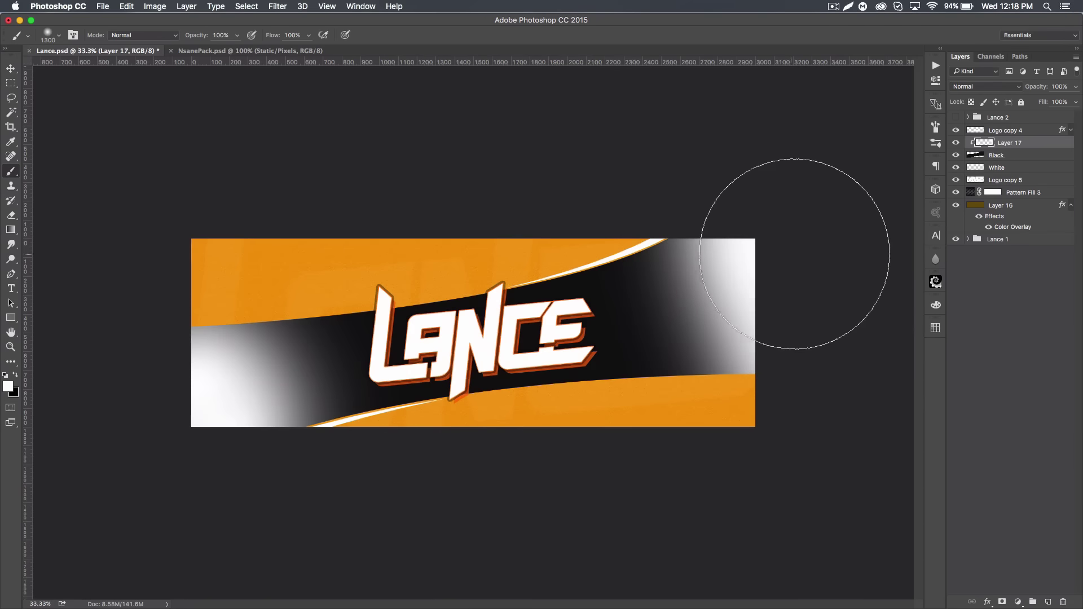
- Set the painted layer's blend mode to Overlay at about 95% opacity
click(1003, 88)
click(976, 208)
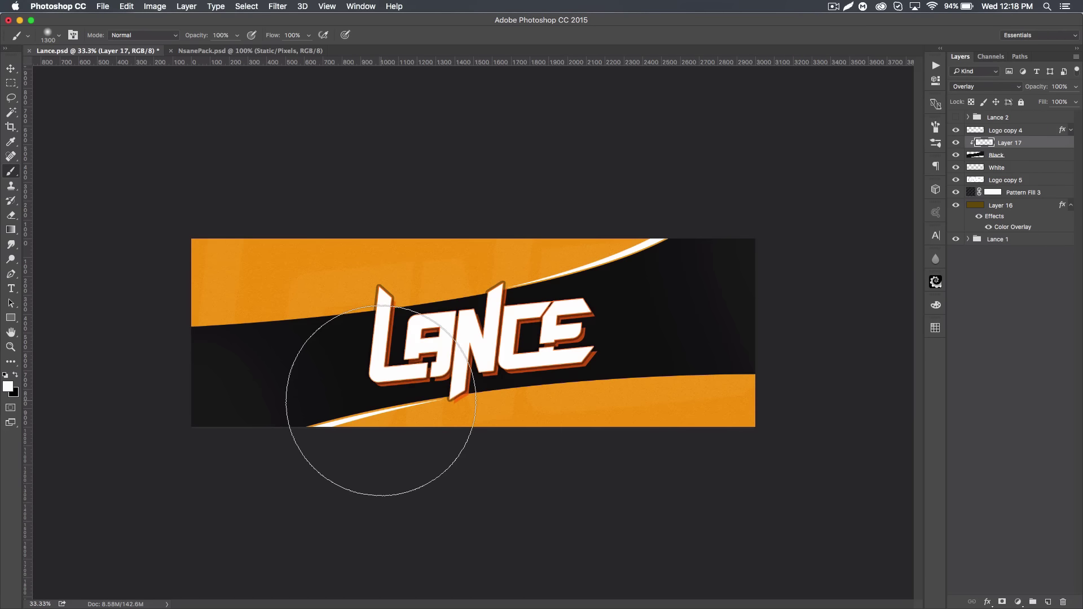
drag(1039, 88, 1033, 87)
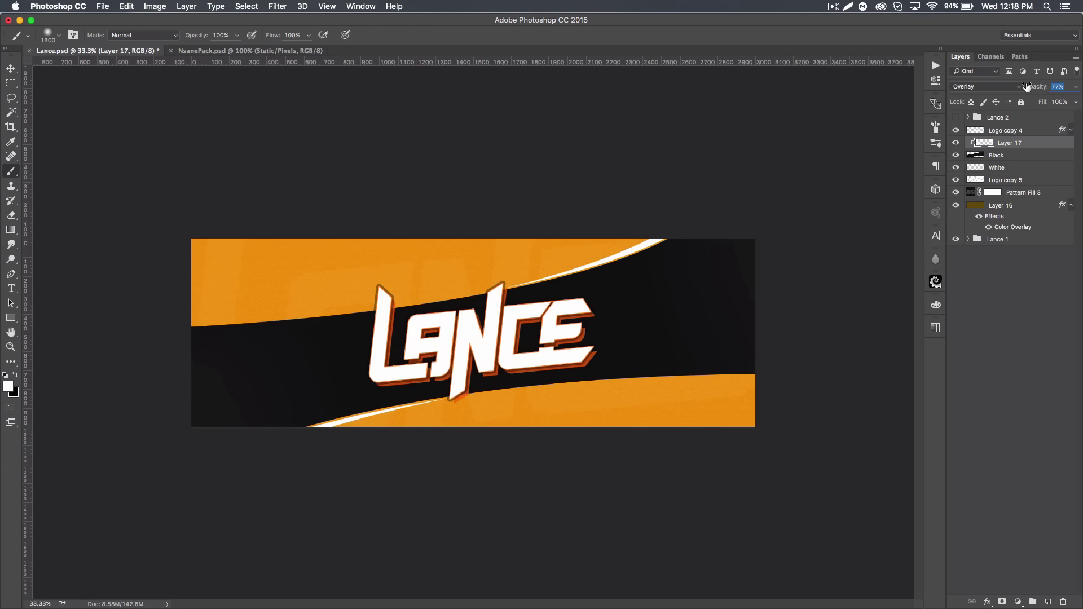
drag(1036, 85, 1040, 86)
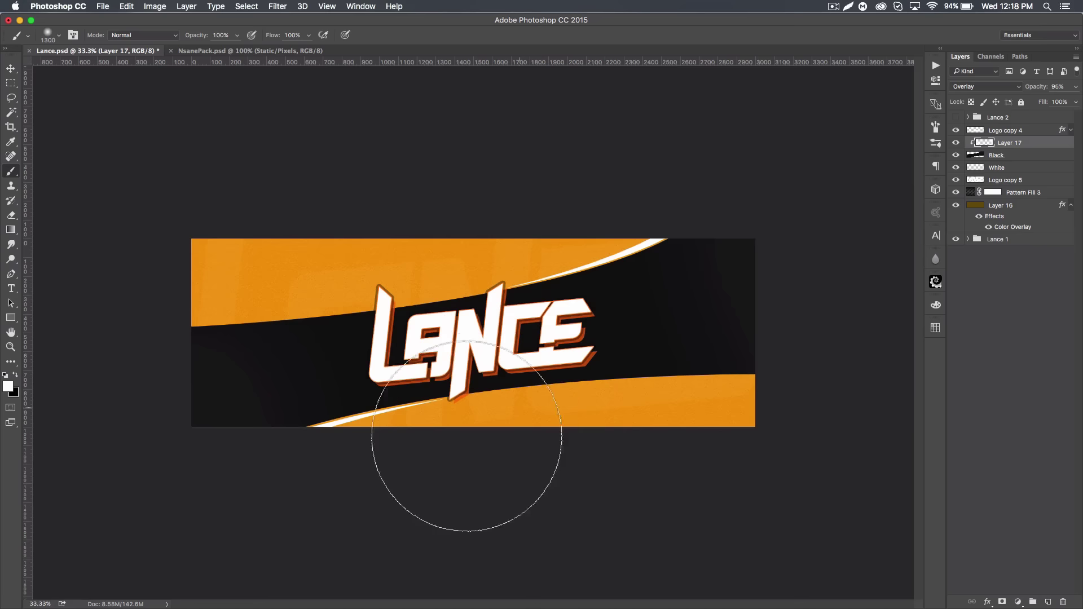
click(11, 68)
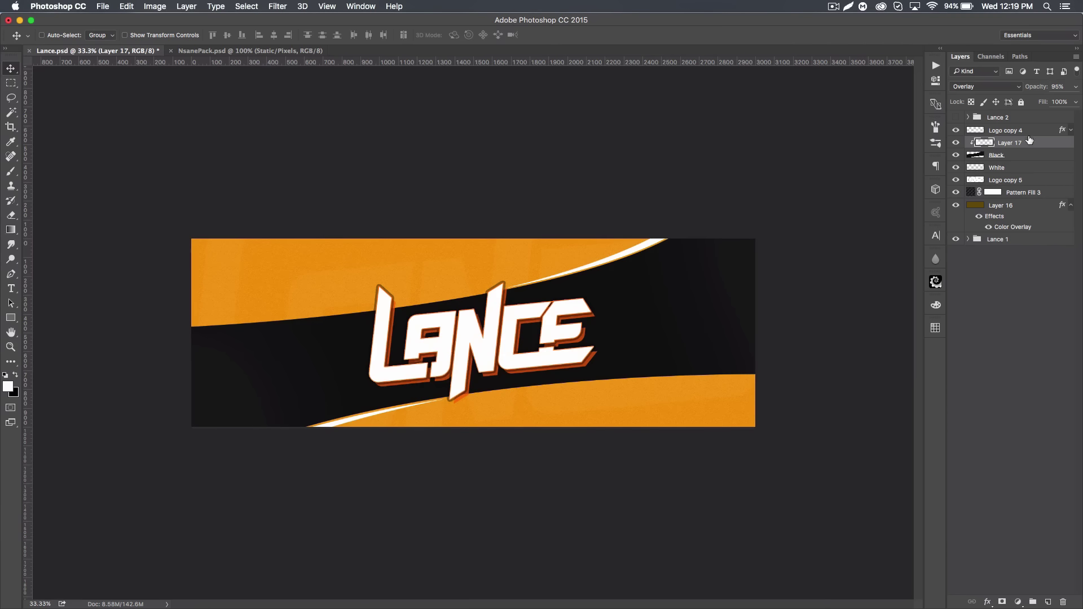
- On a new layer, draw a closed curved Pen path at the top-left and fill it black
click(1048, 602)
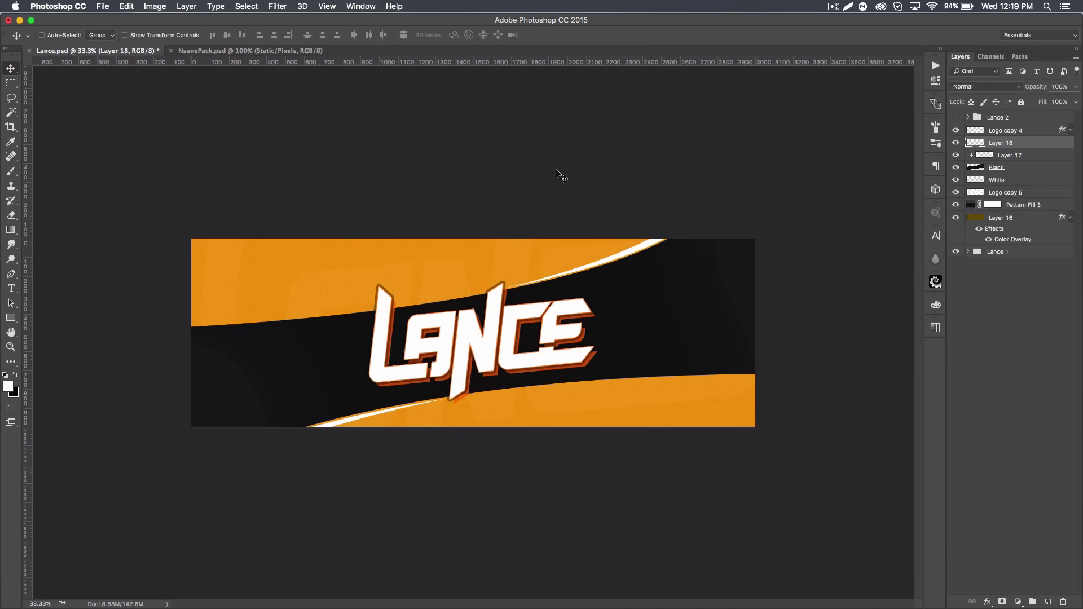
click(11, 274)
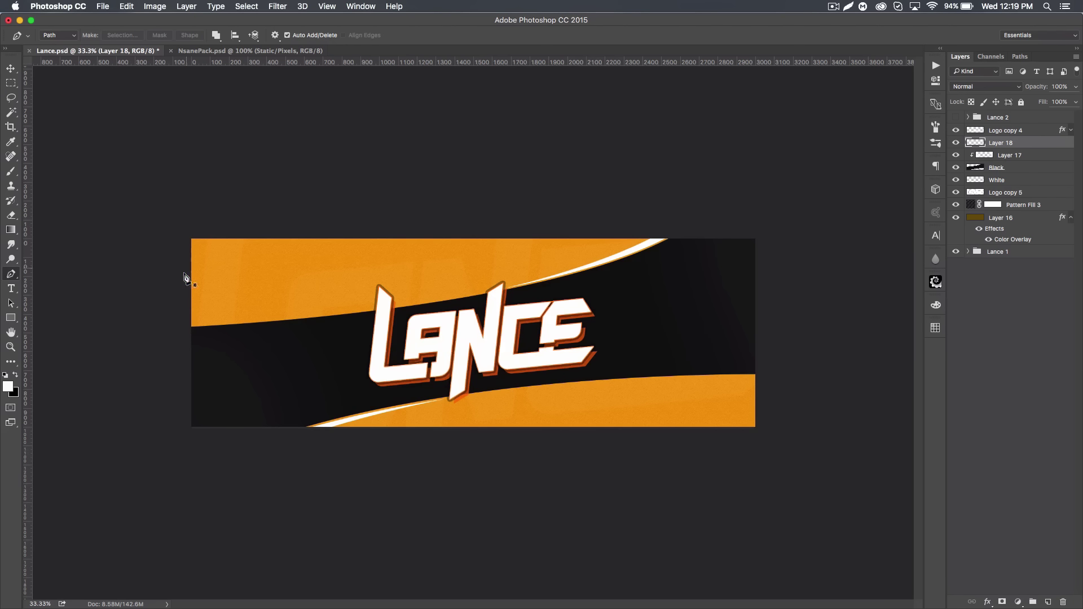
click(197, 344)
click(181, 359)
drag(330, 235, 433, 221)
click(157, 204)
click(148, 330)
click(181, 359)
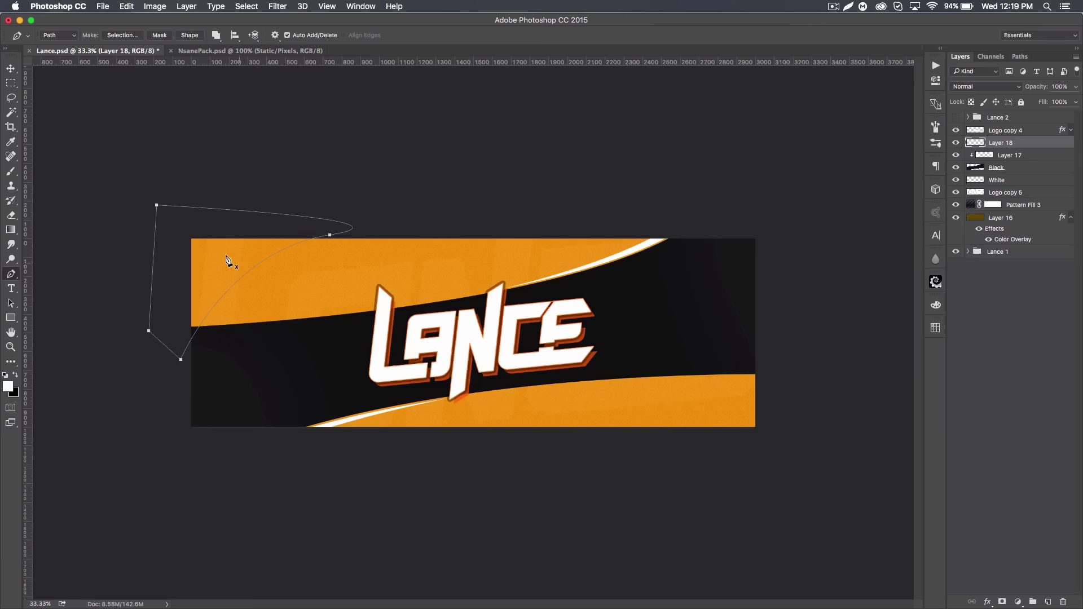
right_click(283, 298)
click(311, 362)
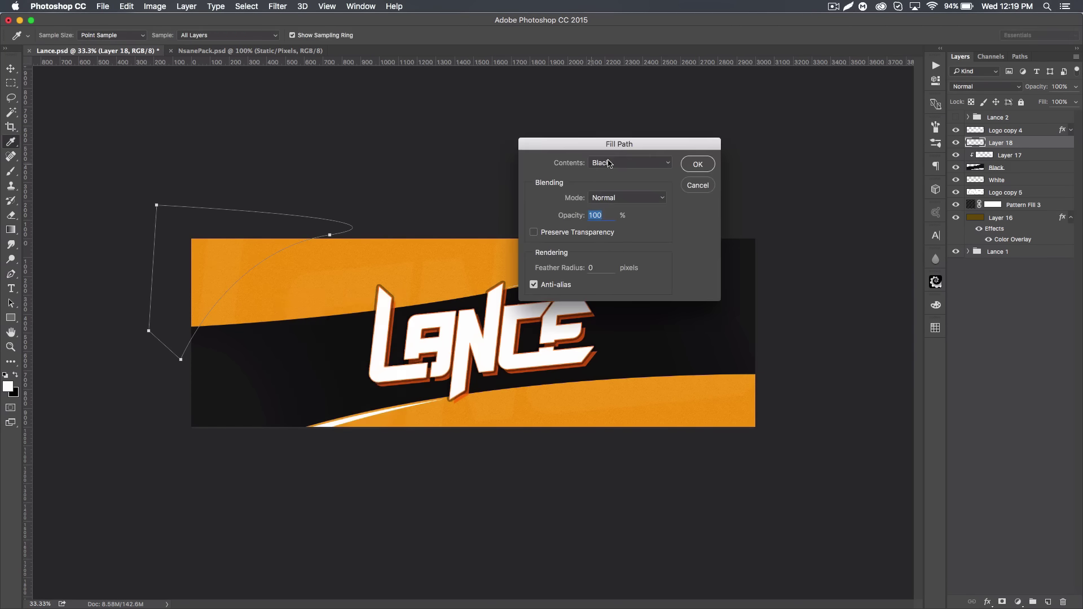
click(688, 163)
- Delete the path and lighten the black wedge with Lightness 5
right_click(320, 270)
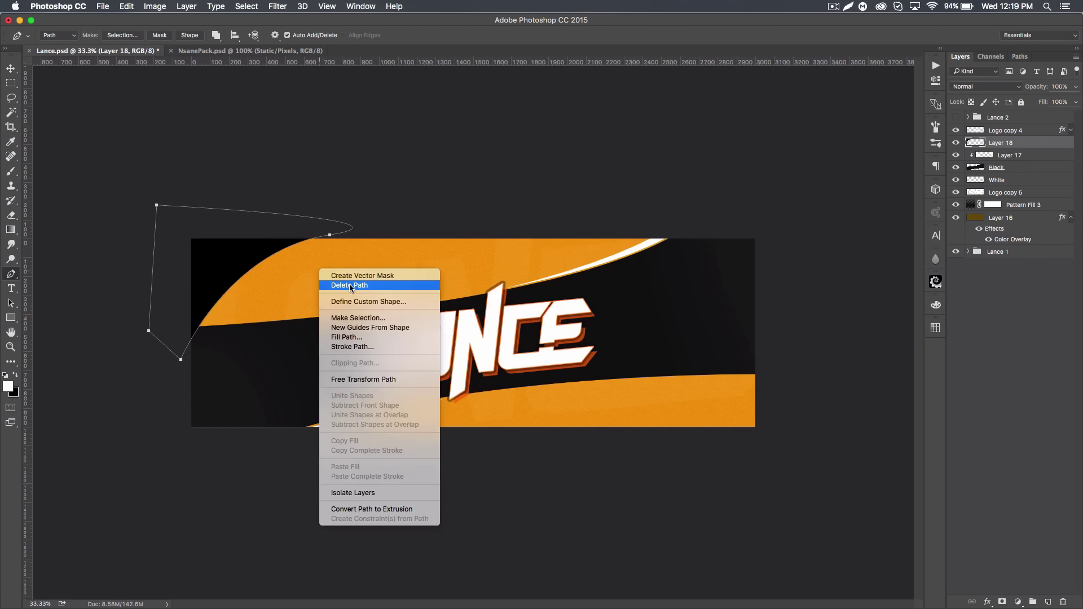
click(350, 285)
click(10, 68)
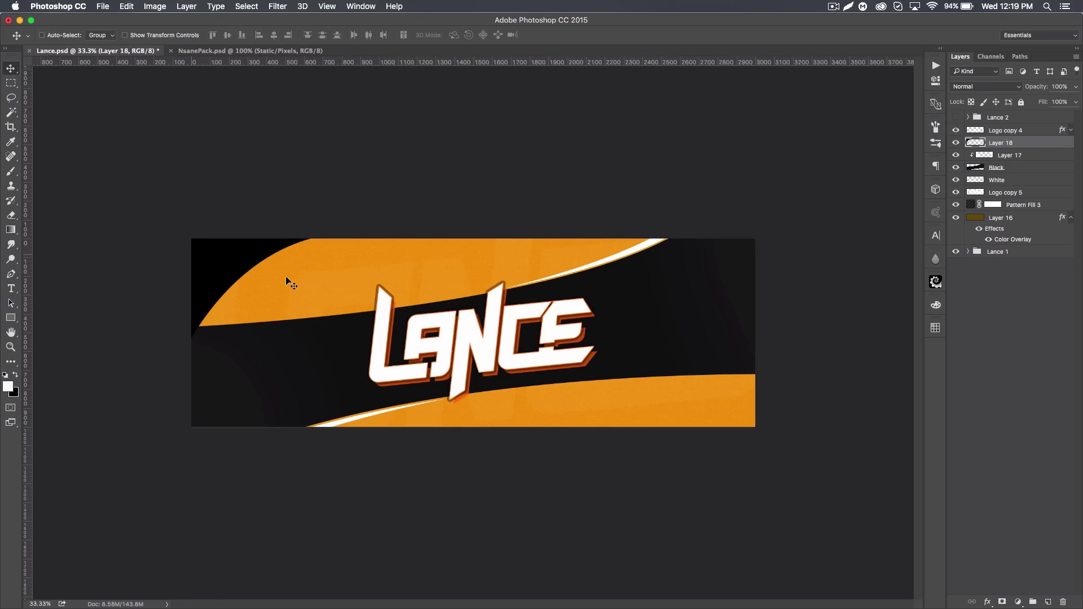
key(super+u)
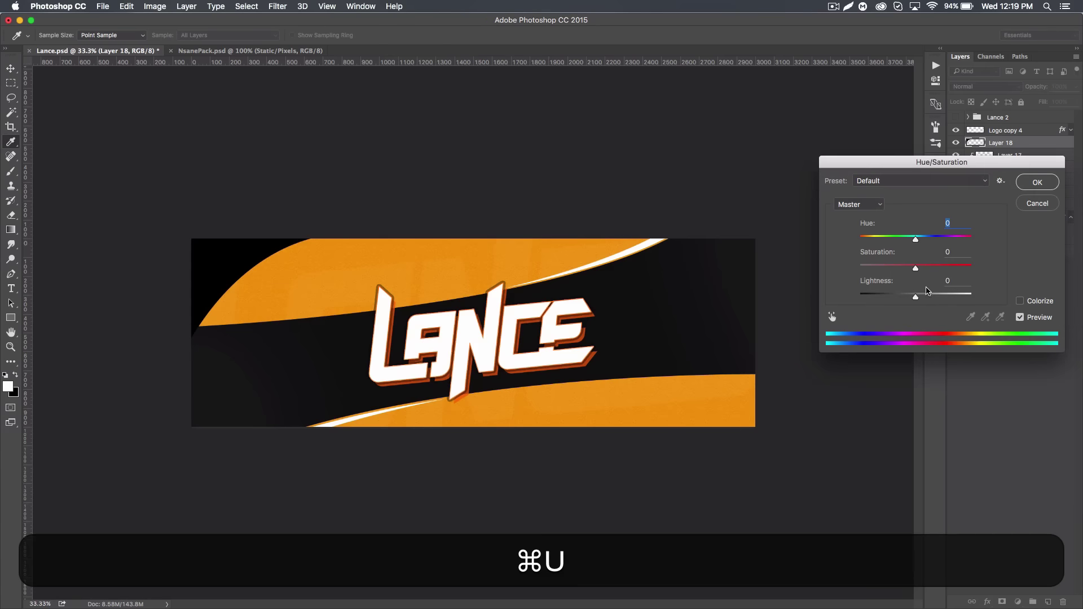
click(967, 279)
text(5)
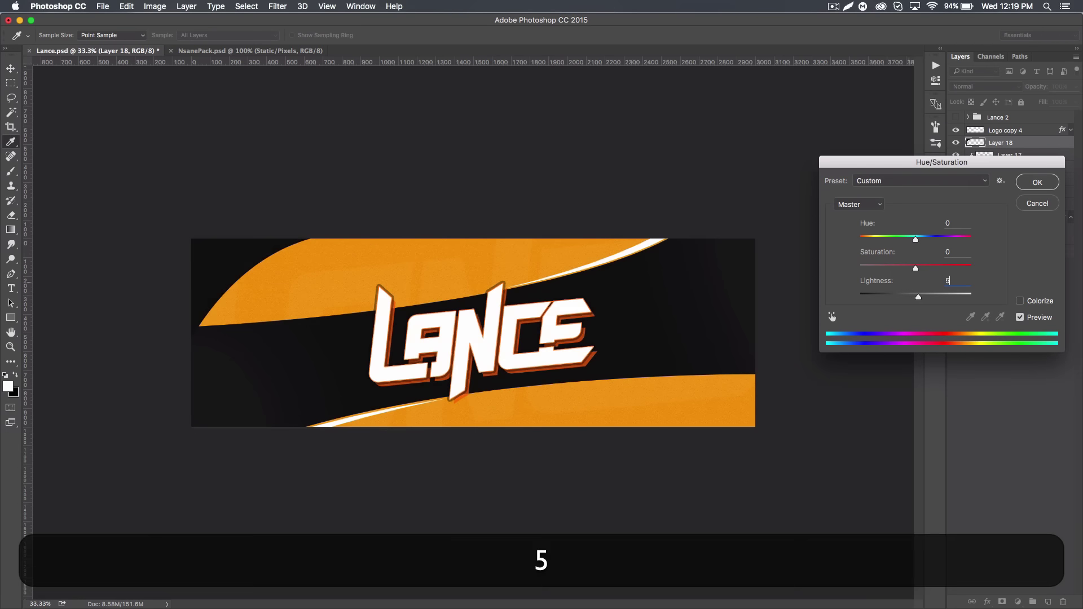
click(1036, 191)
- Discard that wedge and redraw the top-left curved wedge as a black fill on a new layer
key(shift+Left)
key(shift+Left)
key(shift+Left)
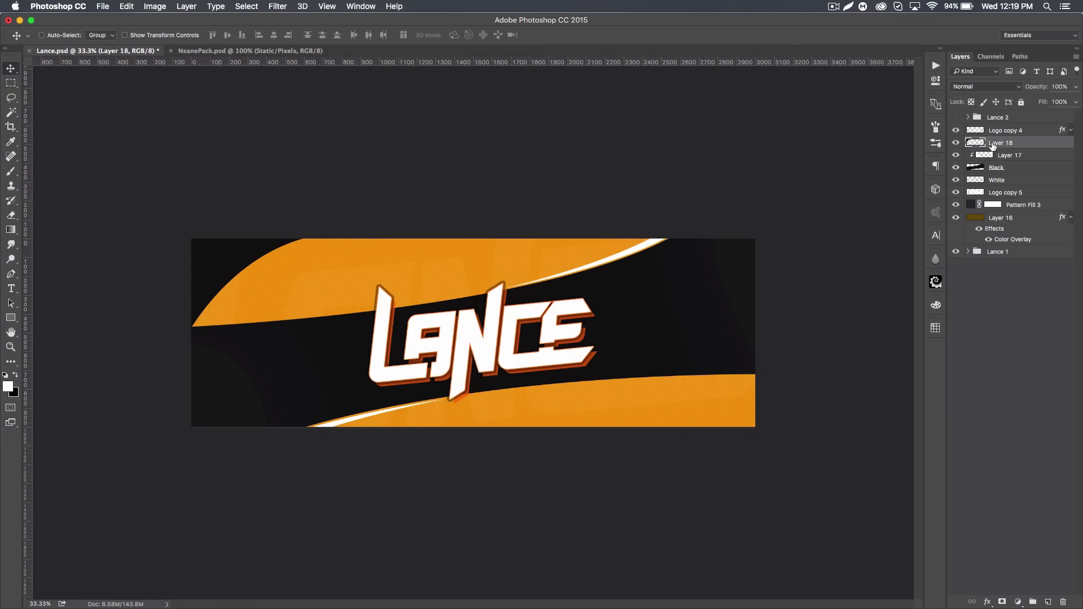
key(BackSpace)
click(11, 274)
drag(334, 251, 467, 226)
alt+click(334, 250)
drag(78, 228, 45, 227)
click(95, 373)
click(175, 339)
key(super+alt+shift+n)
key(super+Return)
key(super+BackSpace)
key(super+d)
click(11, 68)
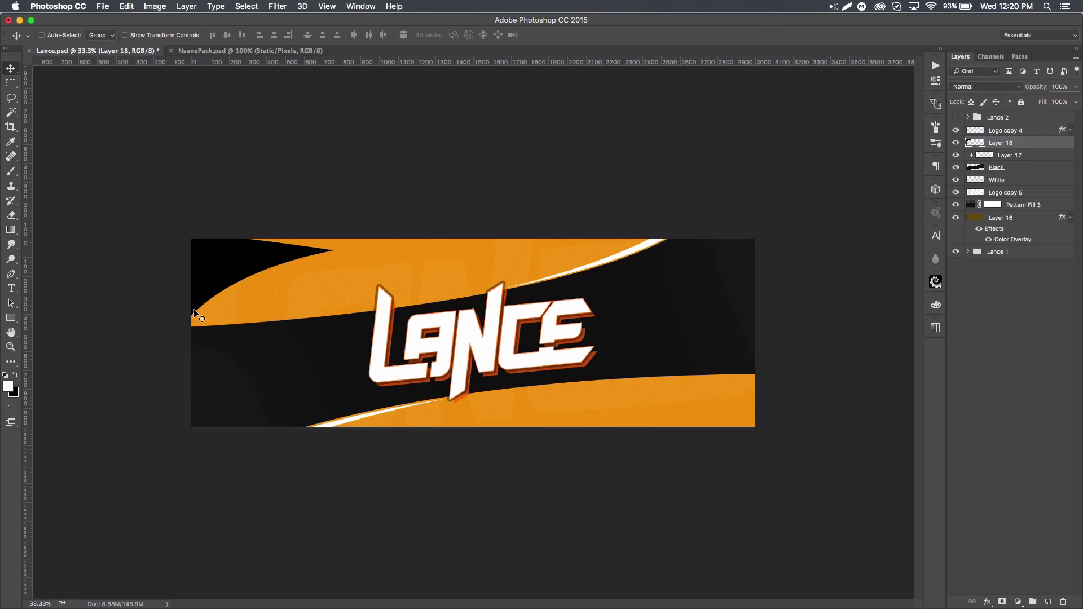
- Lighten the top-left black wedge with Hue/Saturation Lightness 5
key(super+u)
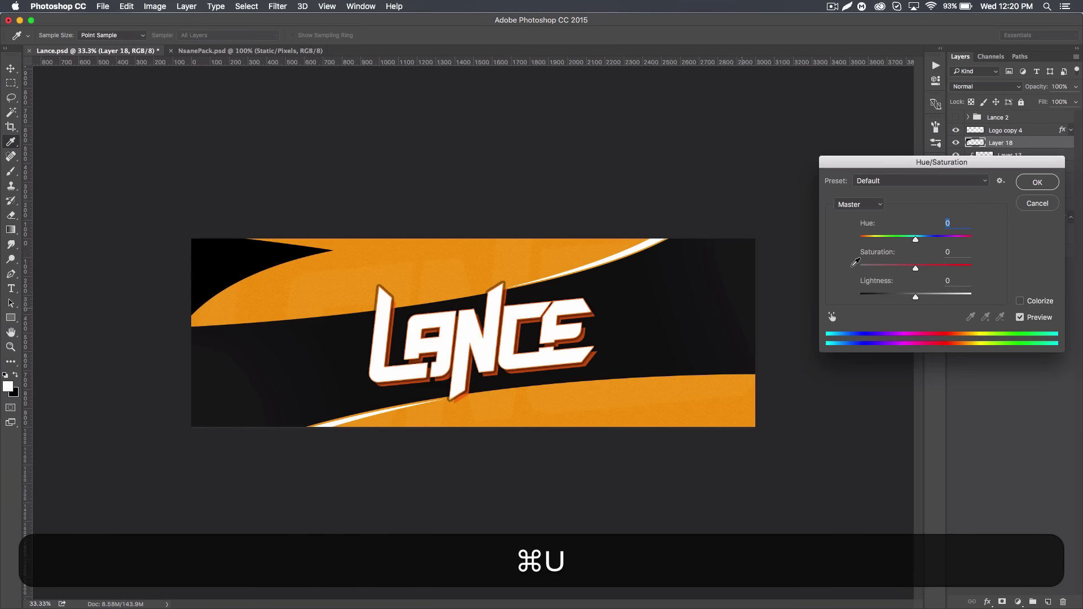
text(5)
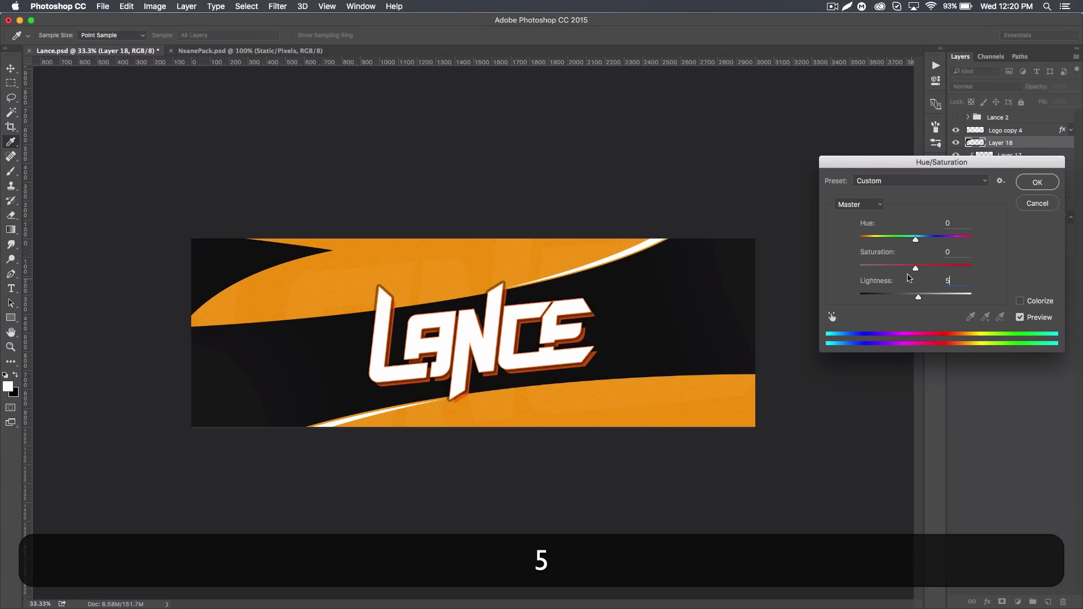
click(1030, 183)
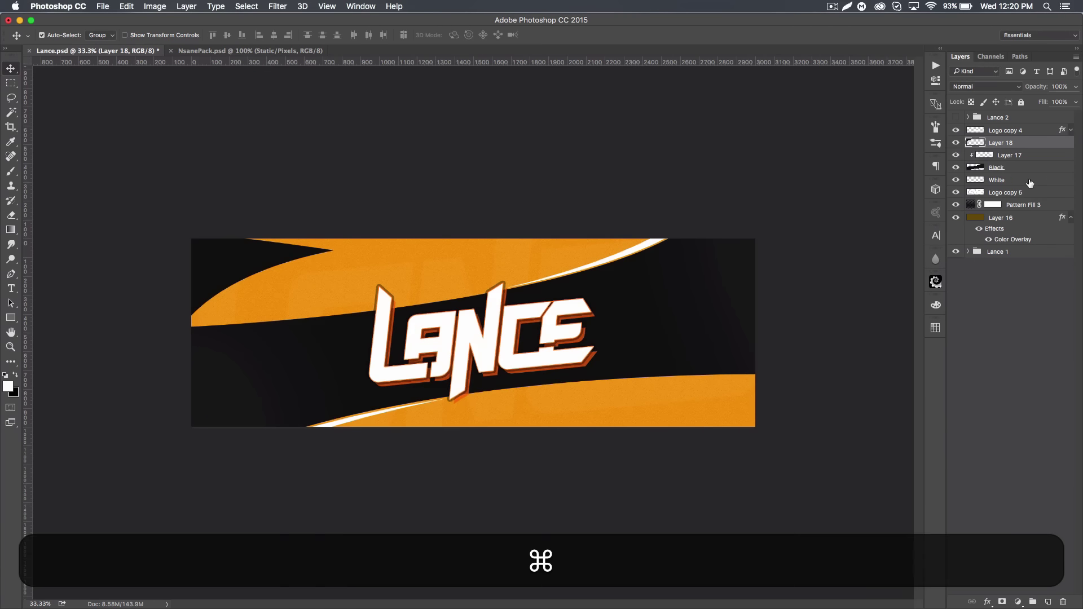
- Duplicate the wedge, make the copy white with Lightness 100, and nudge it below Layer 18
key(super+j)
key(super+u)
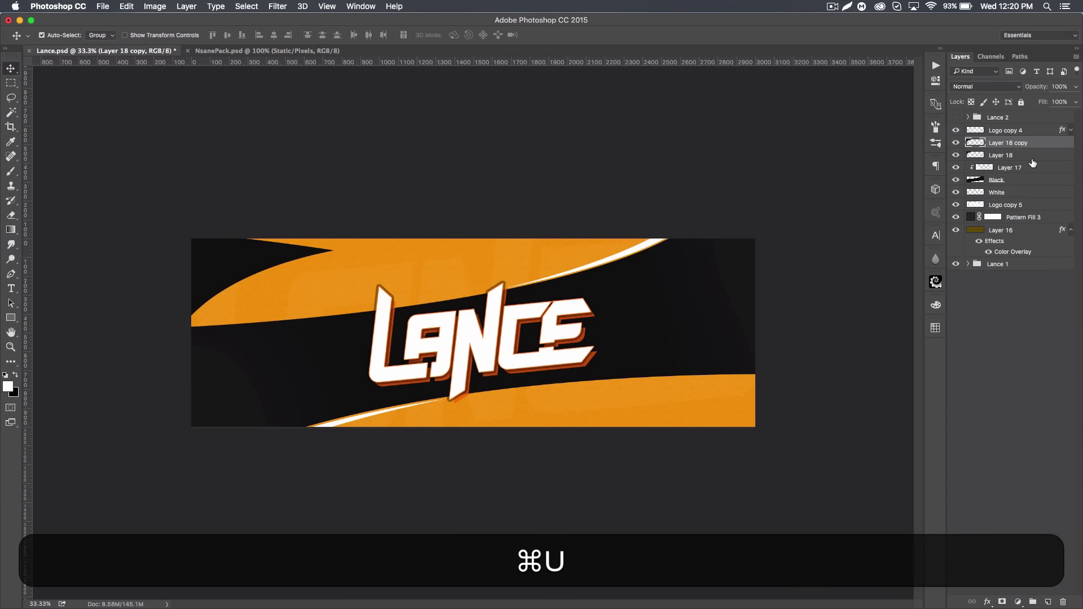
text(100)
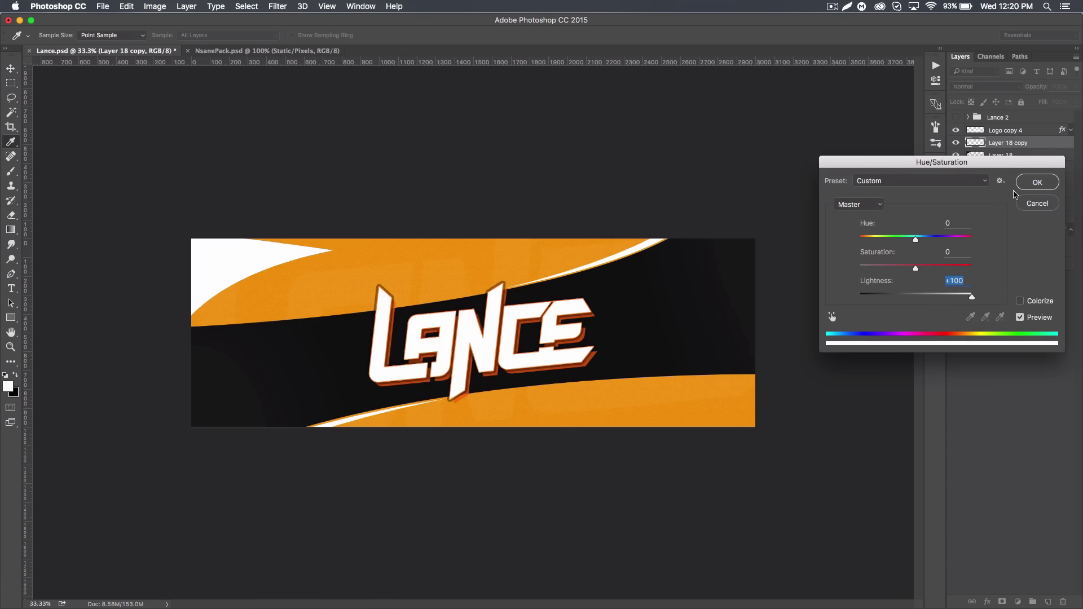
click(1022, 182)
drag(1045, 144, 1038, 170)
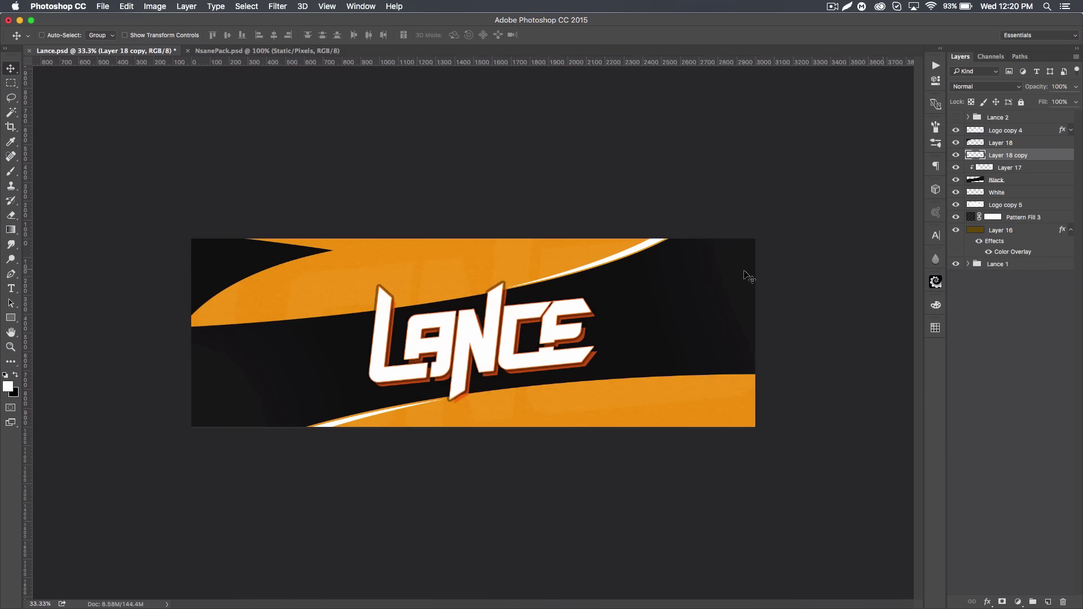
key(Down)
key(Down)
key(Down)
key(Down)
key(Down)
key(Down)
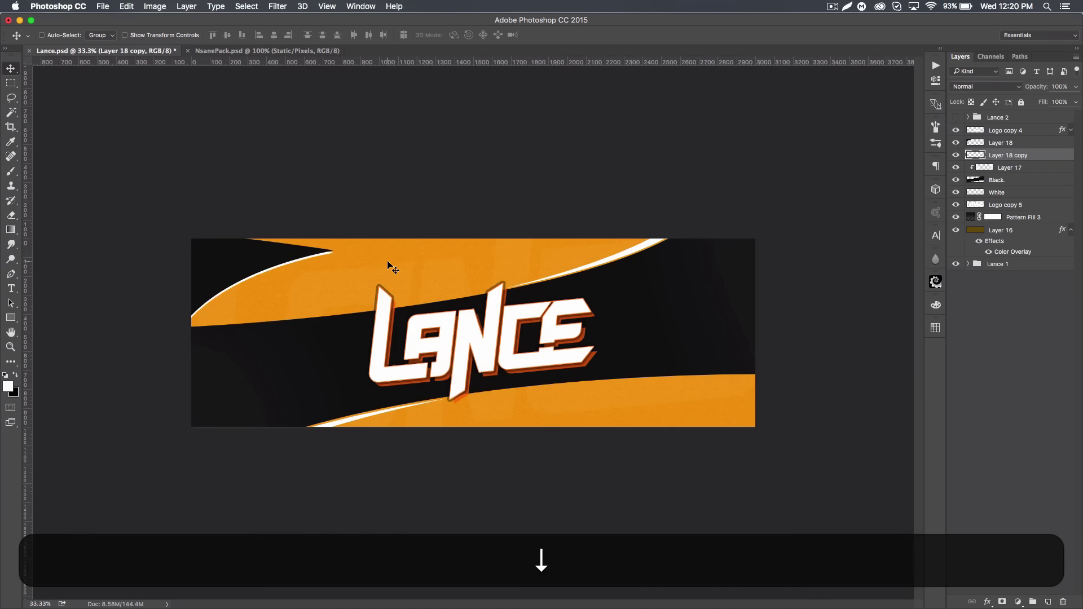
- Rotate the white curve about -3.4°
key(super+t)
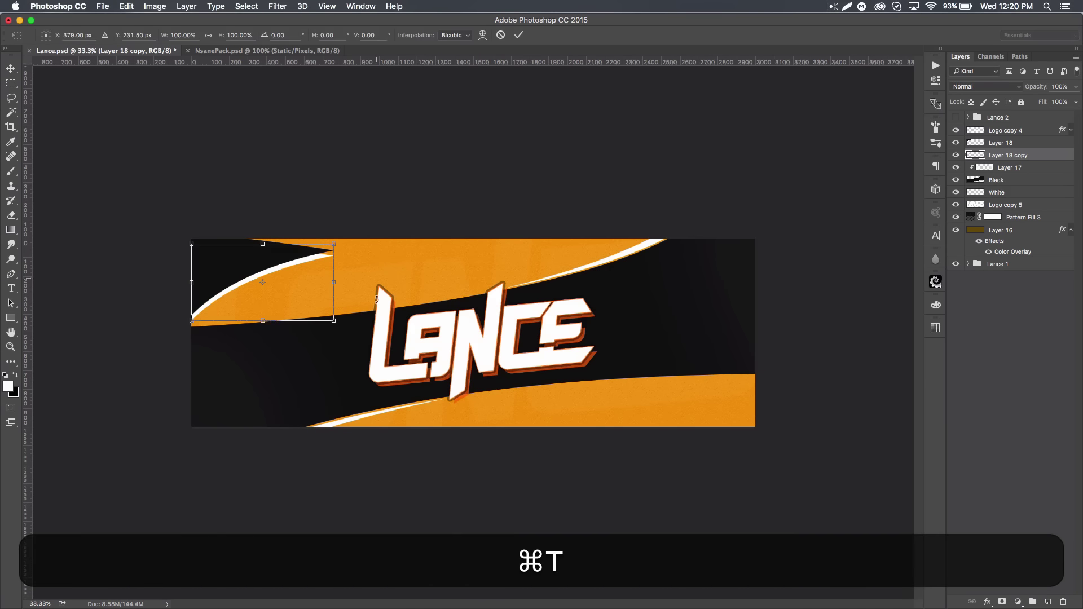
drag(391, 288, 396, 281)
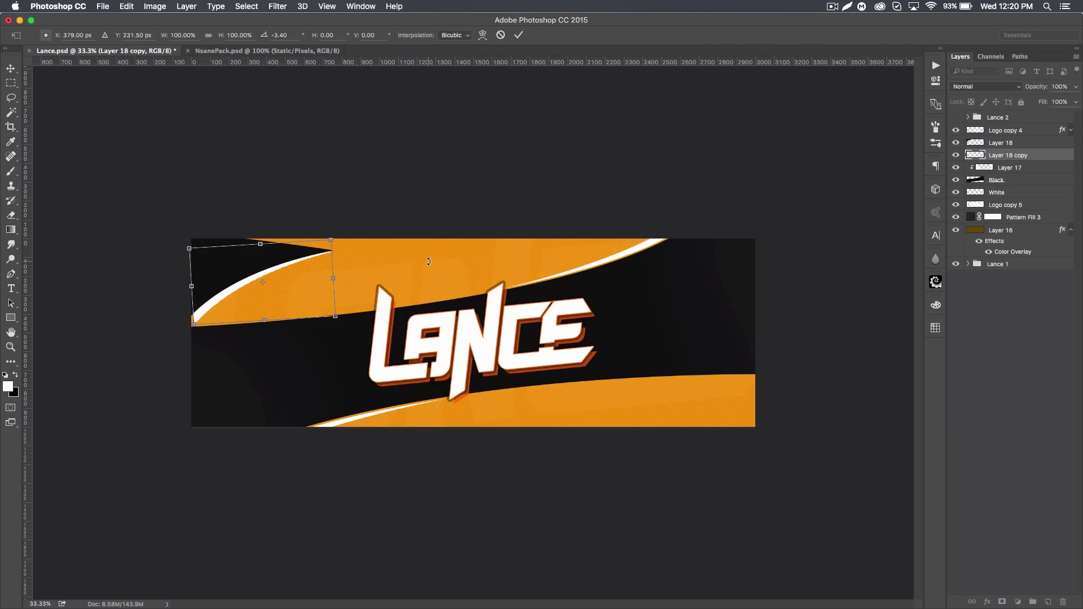
key(Return)
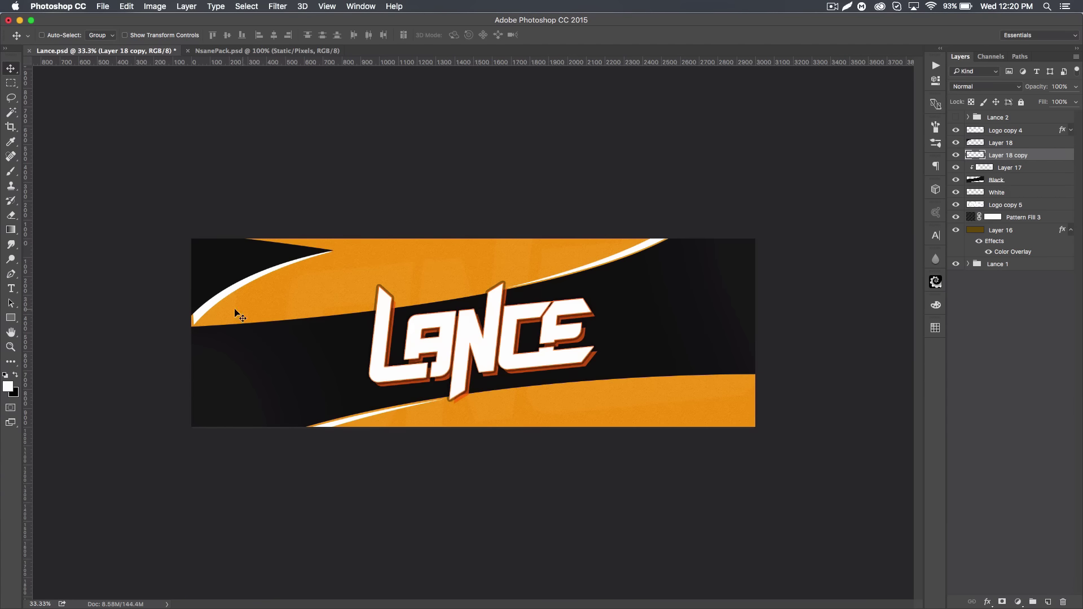
- Select Layer 18 with its white copy and nudge both slightly left
shift+click(1027, 147)
key(shift+Left)
key(Left)
key(Left)
key(Left)
key(Left)
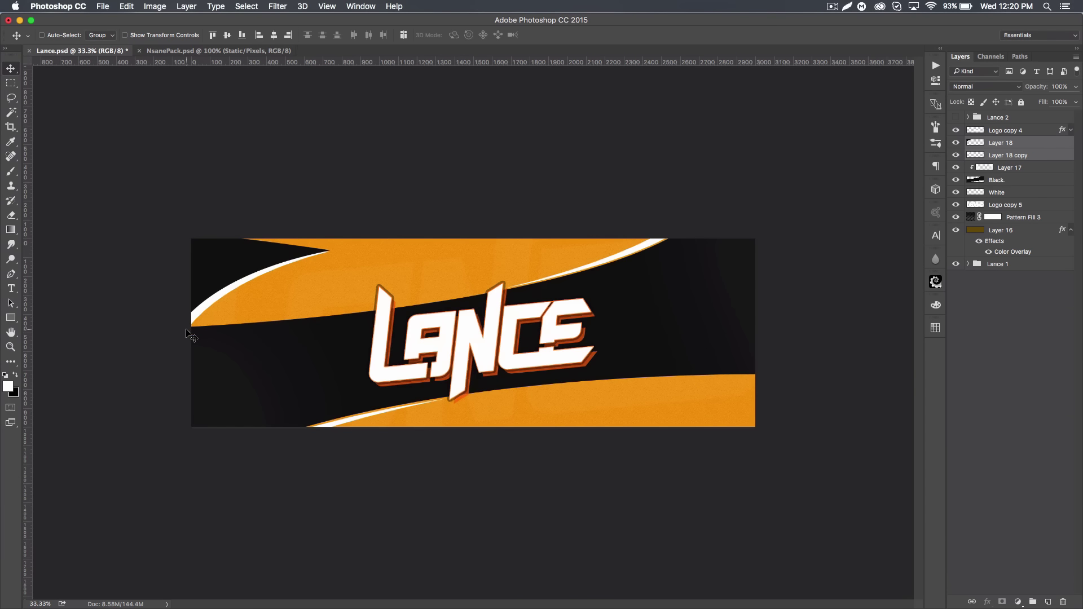
drag(212, 265, 214, 284)
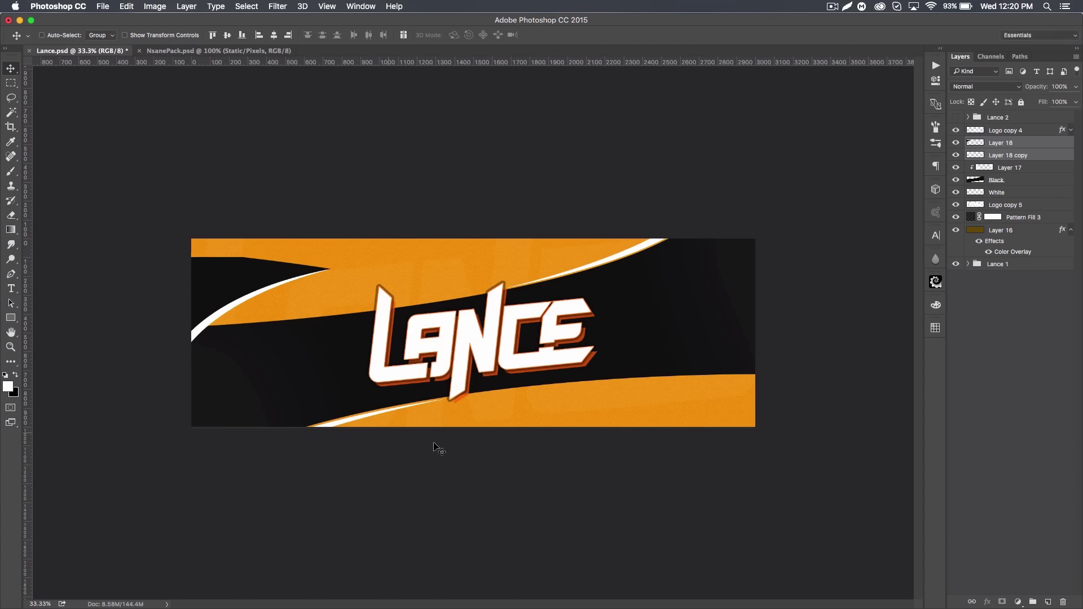
key(super+z)
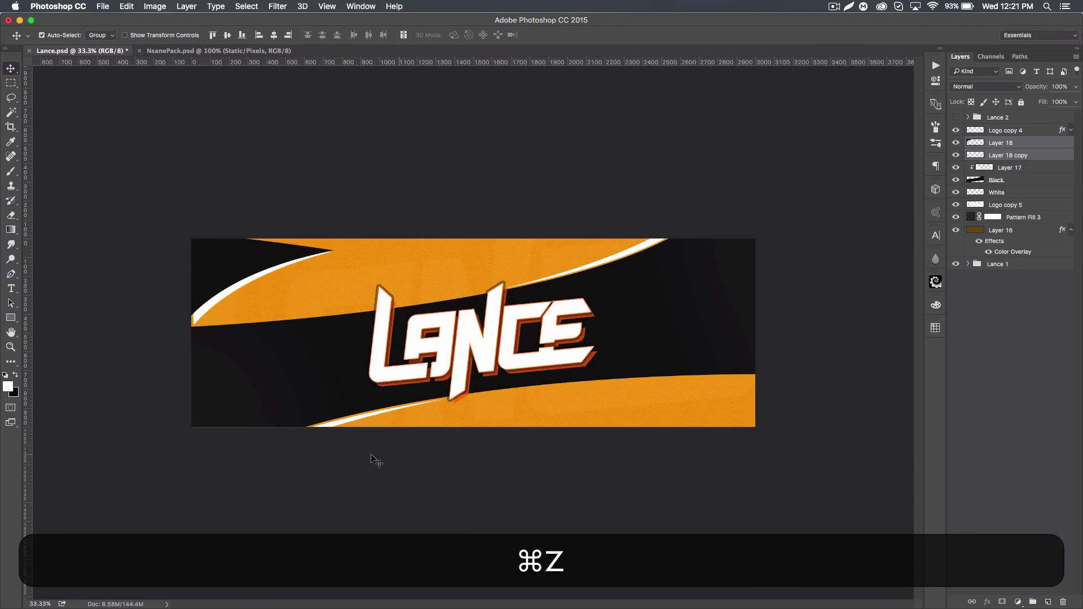
key(Left)
key(Left)
key(Left)
key(Left)
key(Left)
key(Left)
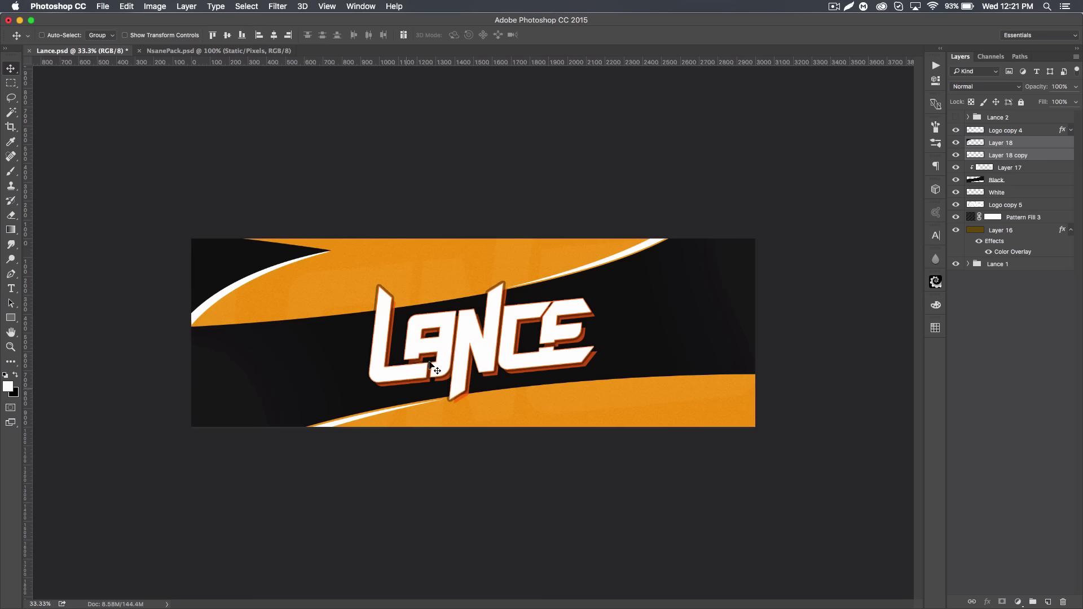
- On a new layer above Layer 18, draw a closed curved Pen path across the lower-right orange band
click(1054, 146)
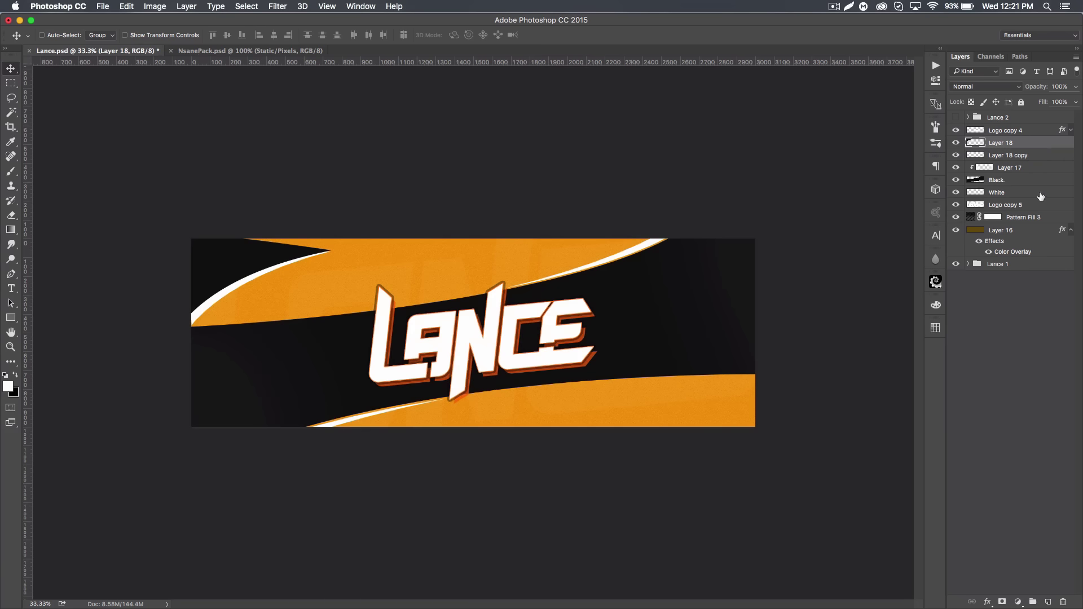
click(1047, 601)
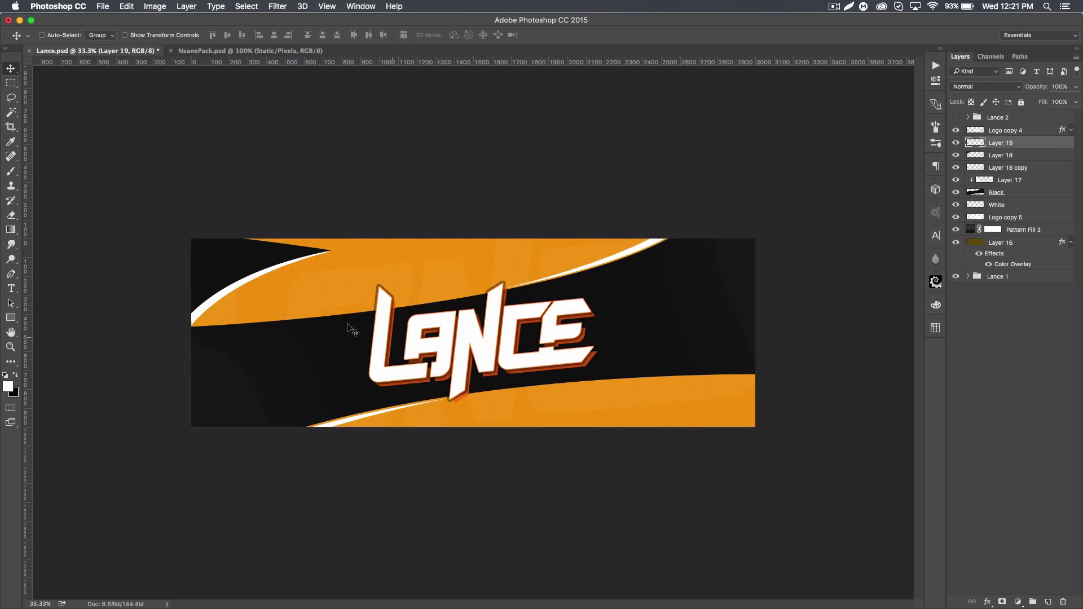
click(11, 274)
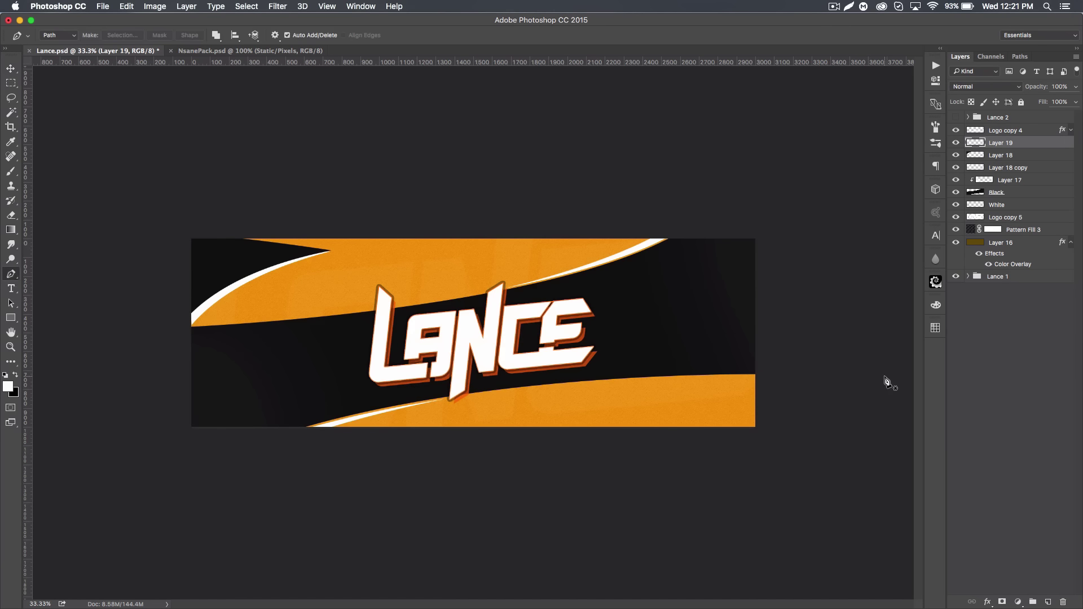
click(767, 390)
drag(490, 408, 414, 421)
key(alt)
drag(803, 444, 808, 494)
click(845, 401)
click(768, 391)
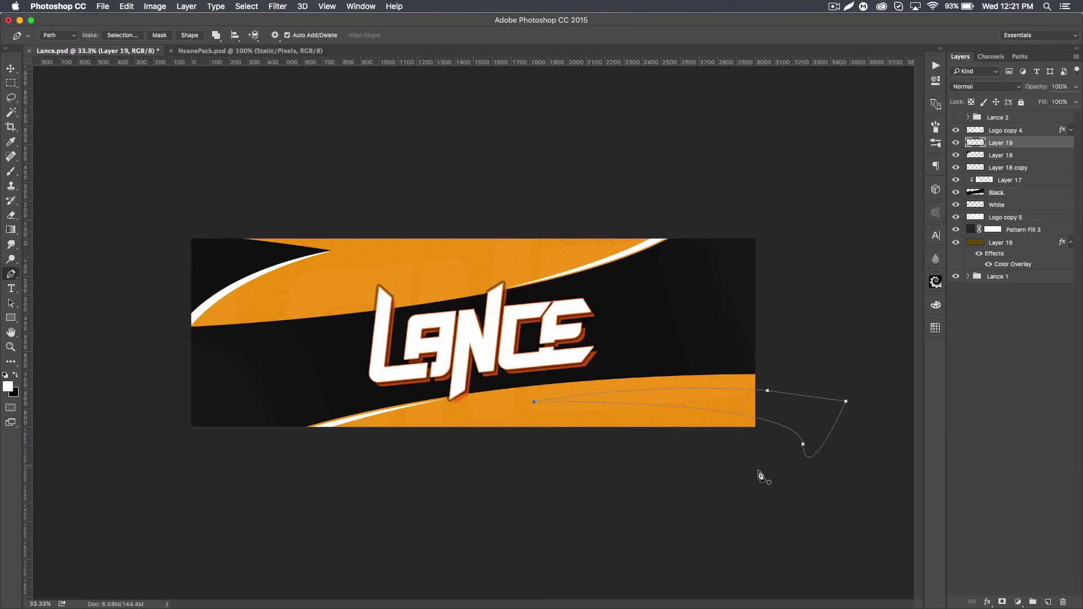
- Fill the path with black, delete the path, and lighten it with Lightness 5
right_click(553, 336)
click(584, 394)
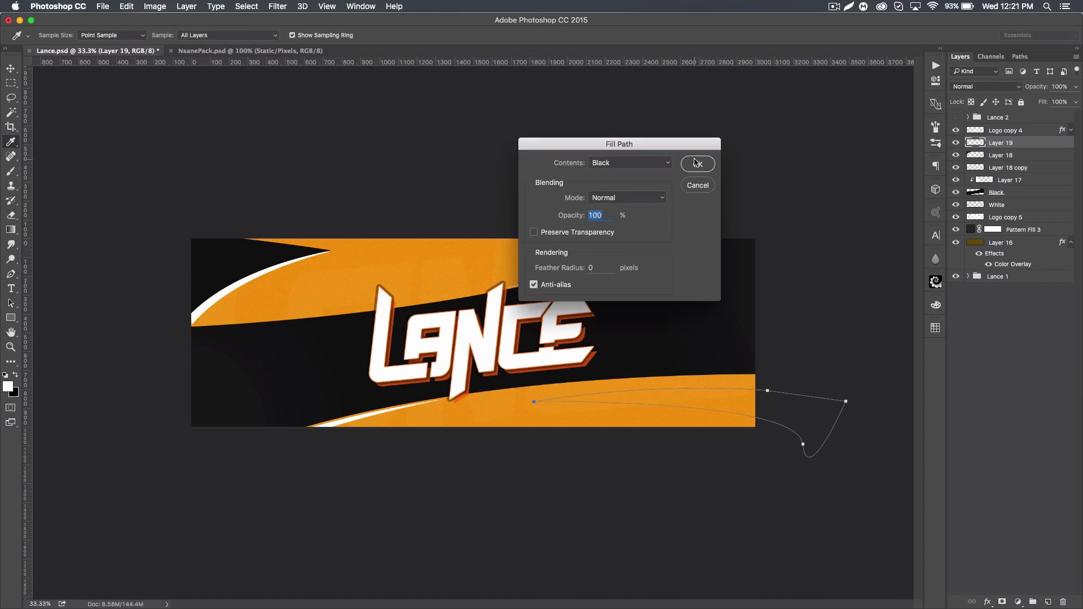
click(695, 163)
right_click(673, 288)
click(704, 306)
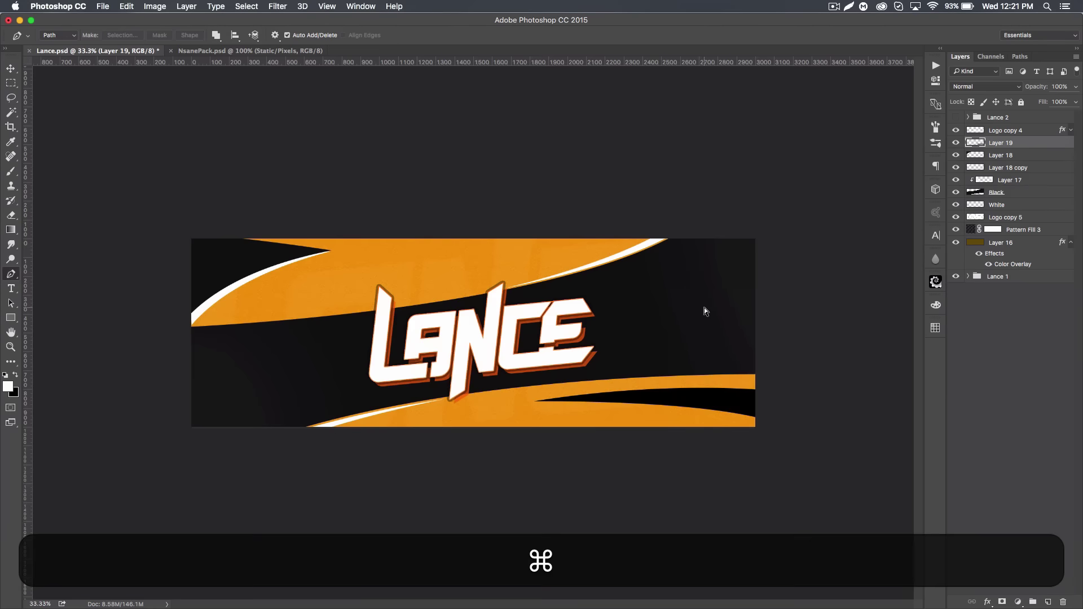
key(super+u)
click(906, 285)
text(5)
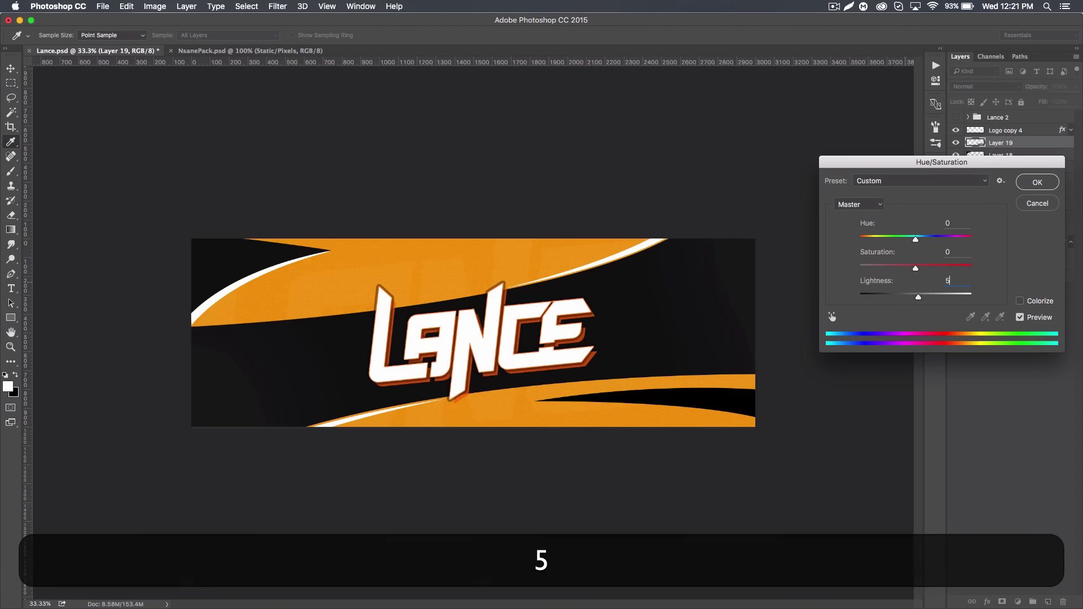
click(1037, 181)
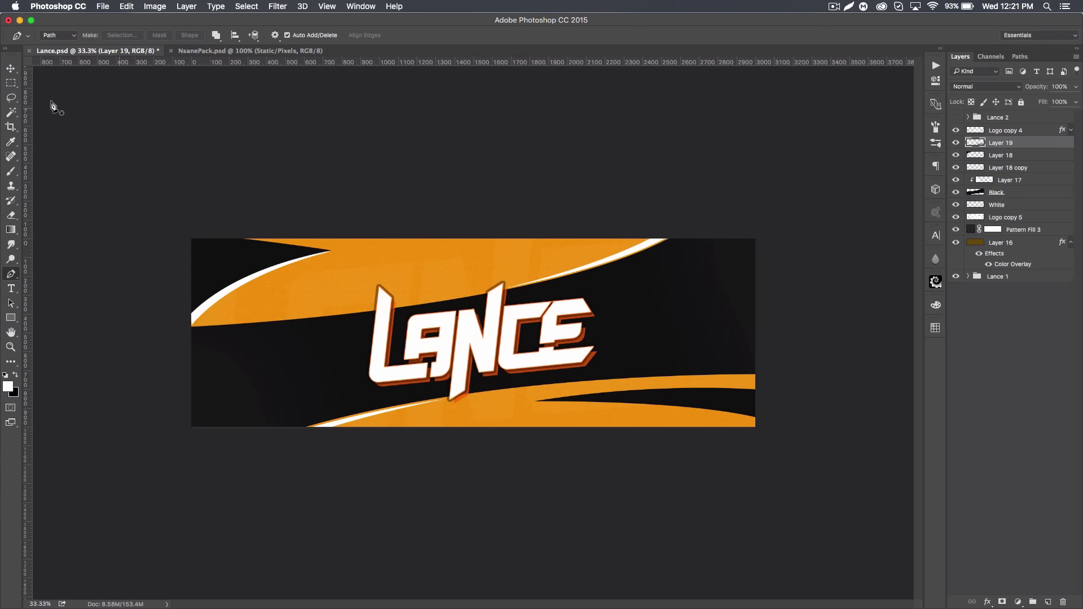
click(11, 69)
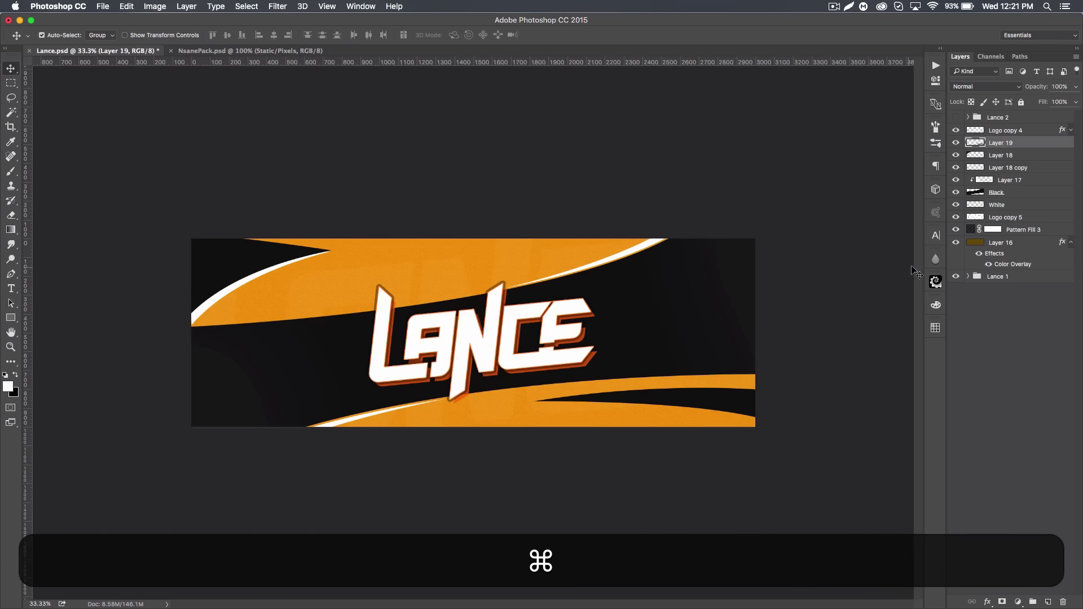
- Duplicate Layer 19, flip it both ways, place it upper-left, and stack it below Layer 18 copy
key(super+j)
key(super+t)
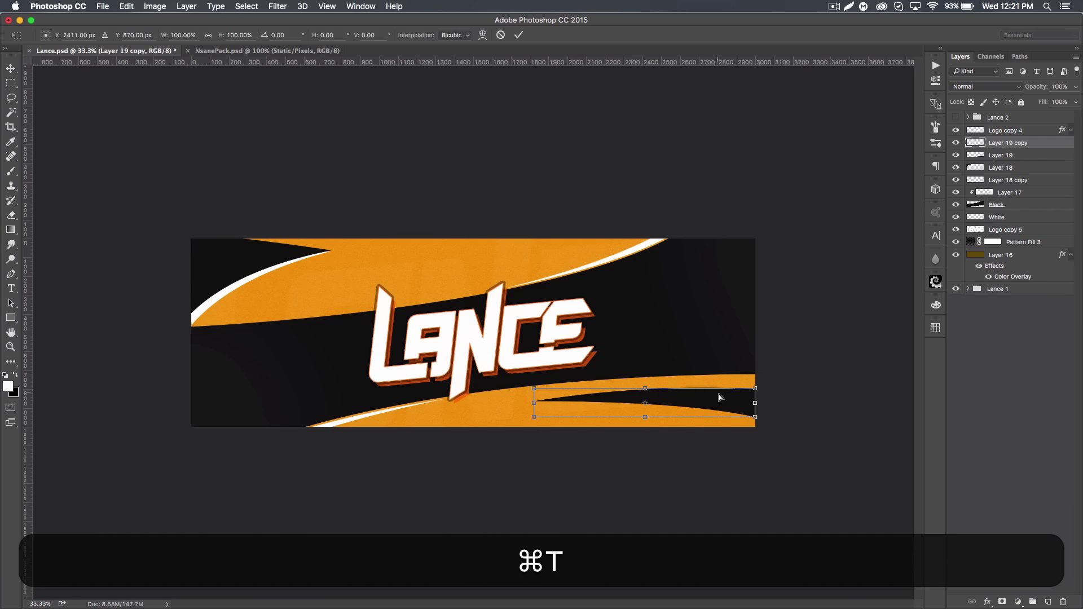
right_click(720, 407)
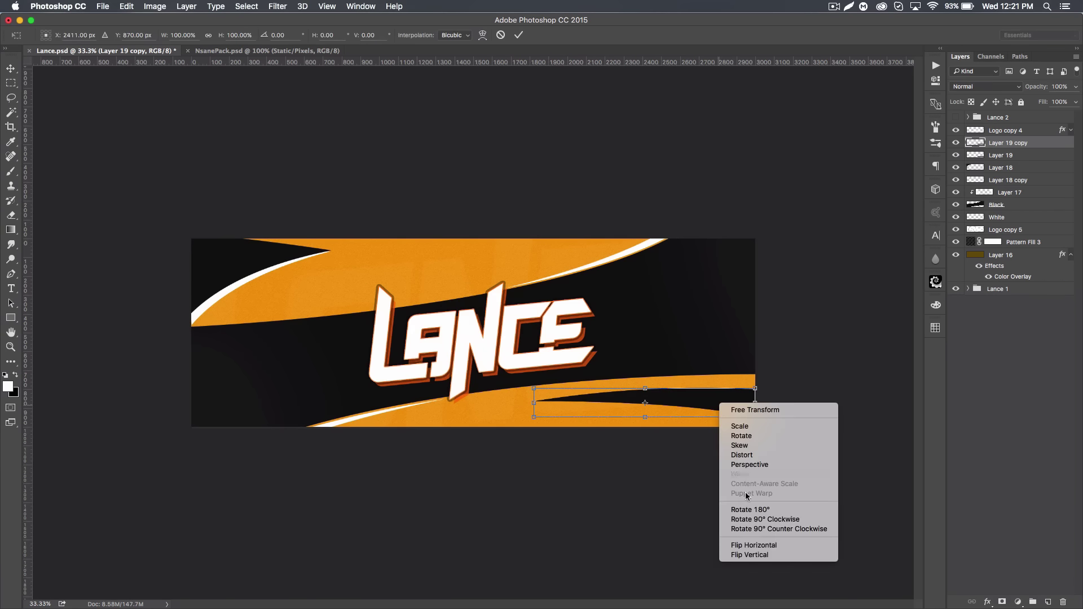
click(745, 543)
right_click(702, 395)
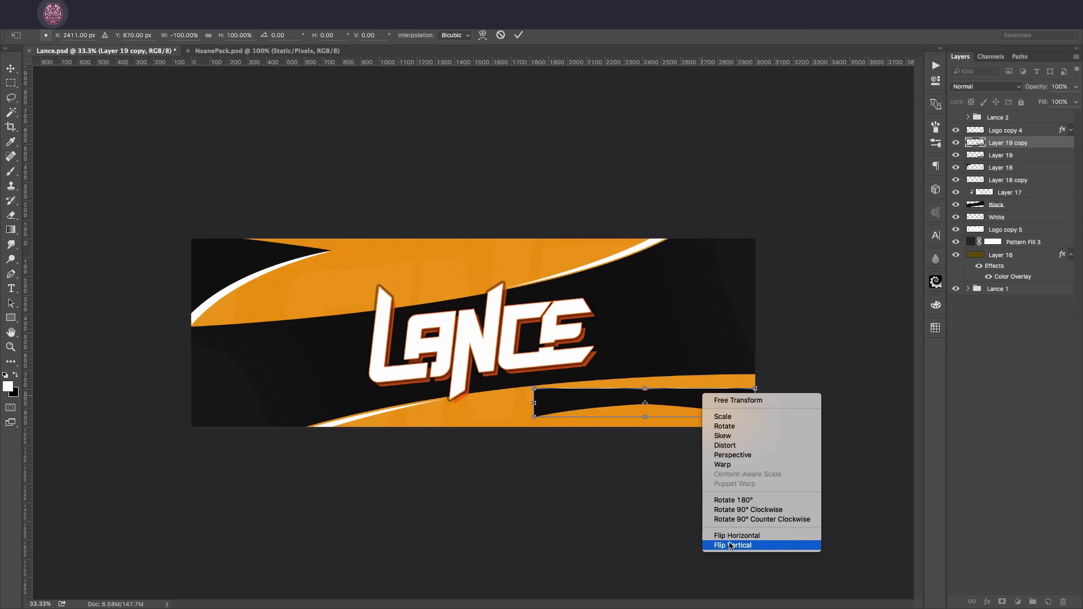
click(733, 545)
drag(682, 404, 362, 294)
drag(514, 304, 508, 300)
mouse_move(332, 291)
mouse_down()
mouse_move(297, 289)
mouse_move(318, 291)
mouse_up()
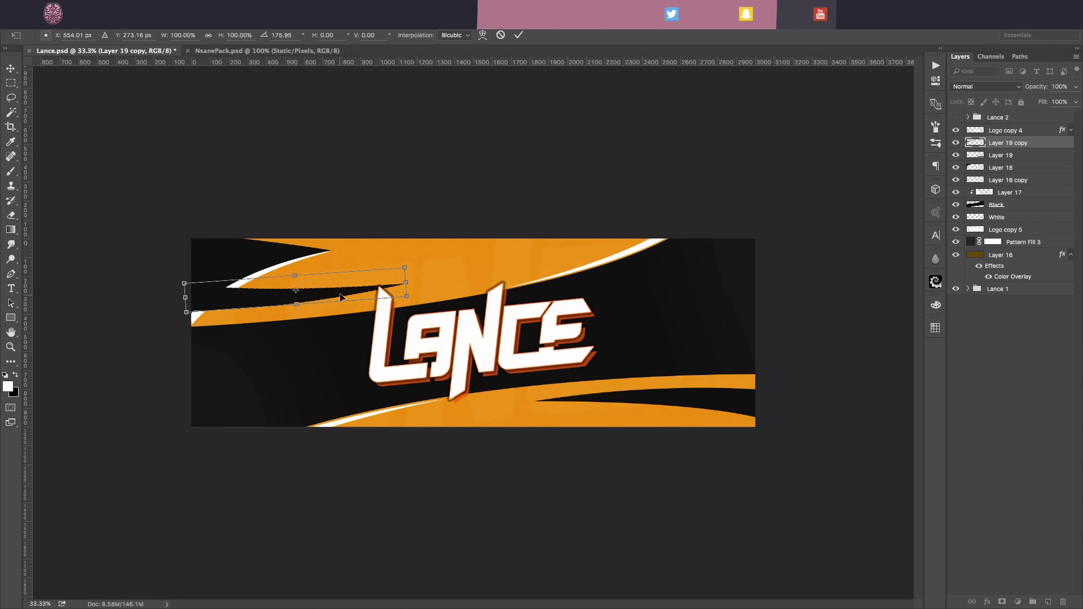
key(Return)
drag(1039, 142, 1038, 186)
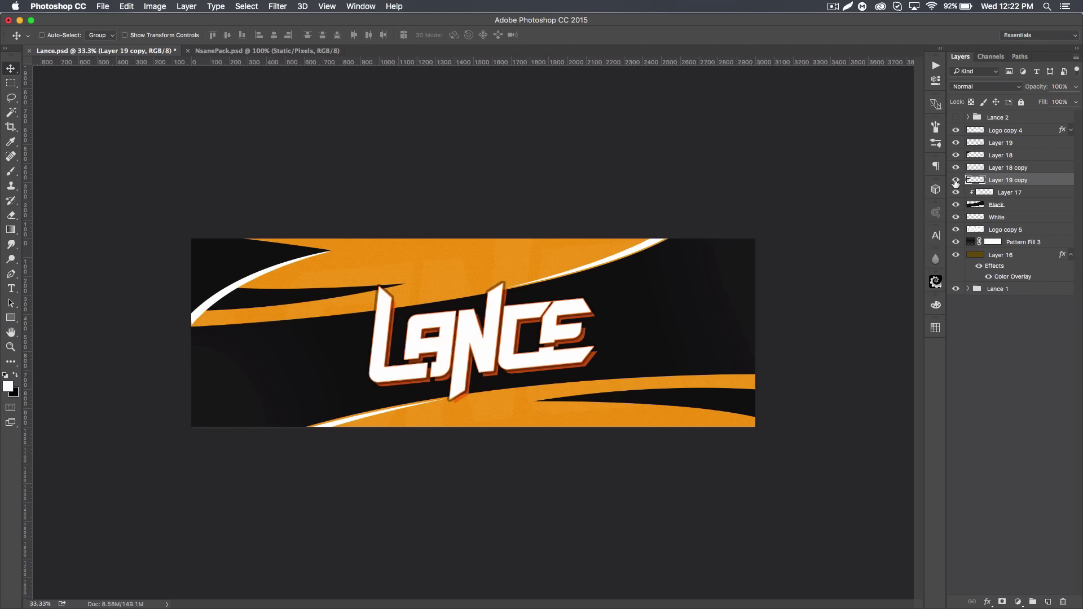
- Make a white Lightness +100 copy beneath it, tilted slightly and nudged down as a highlight edge
key(super+j)
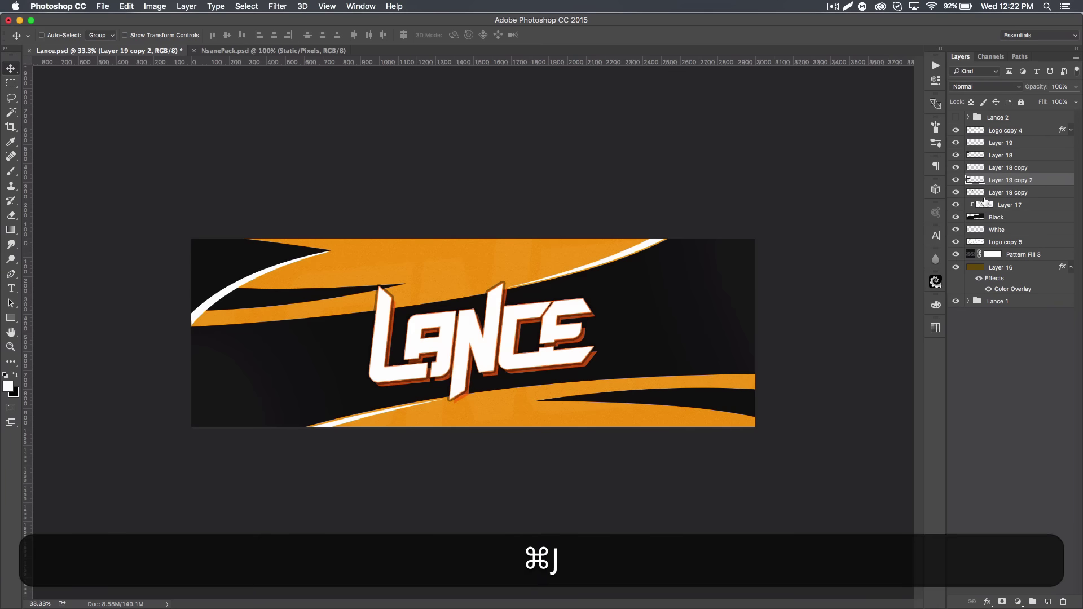
key(super+u)
drag(915, 296, 971, 296)
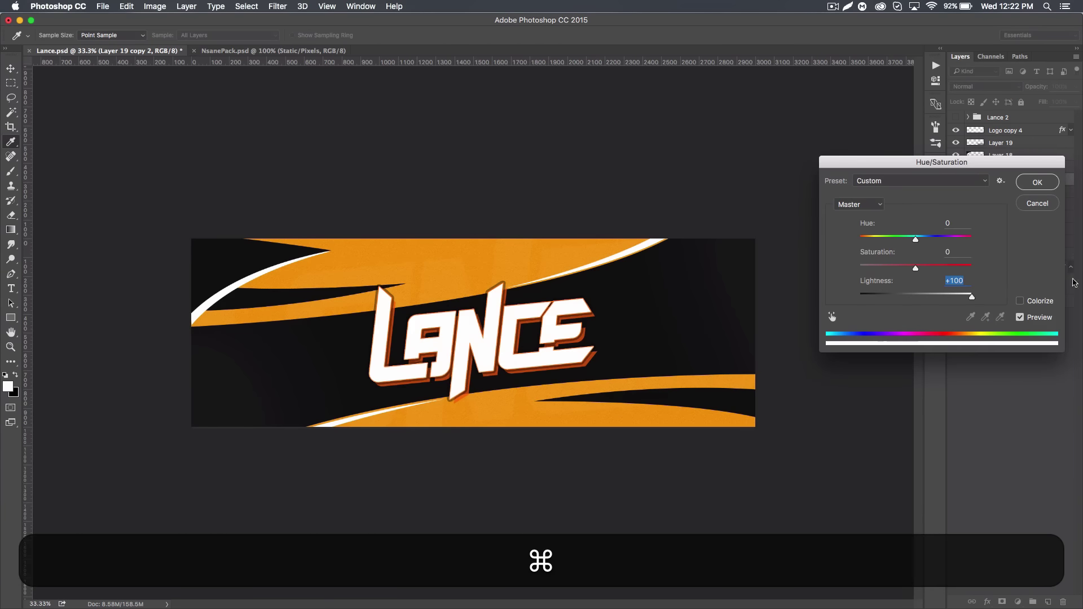
click(1037, 182)
drag(1048, 182, 1040, 195)
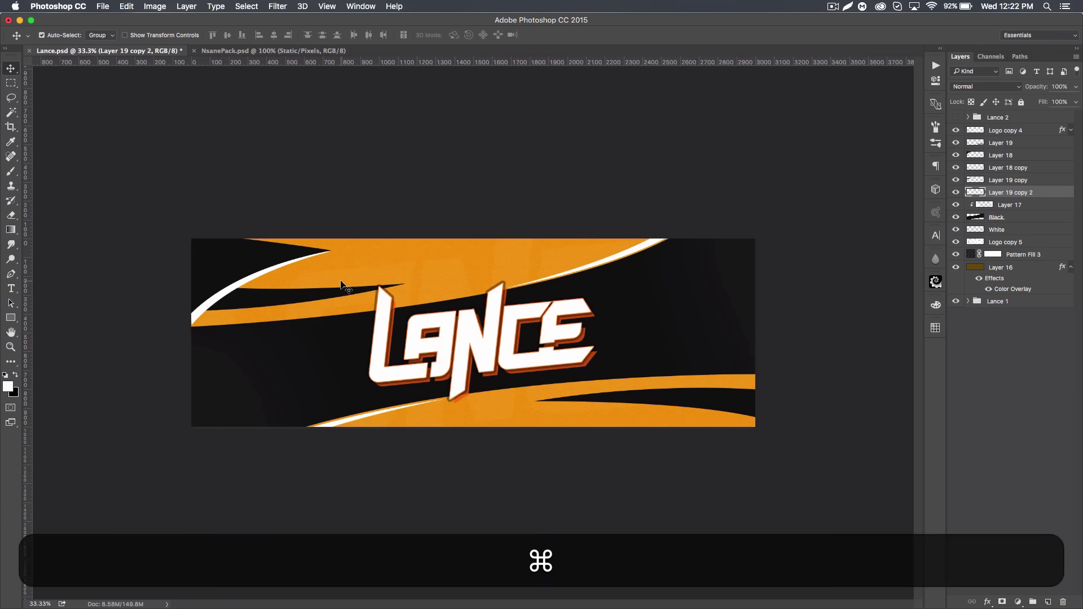
key(super+t)
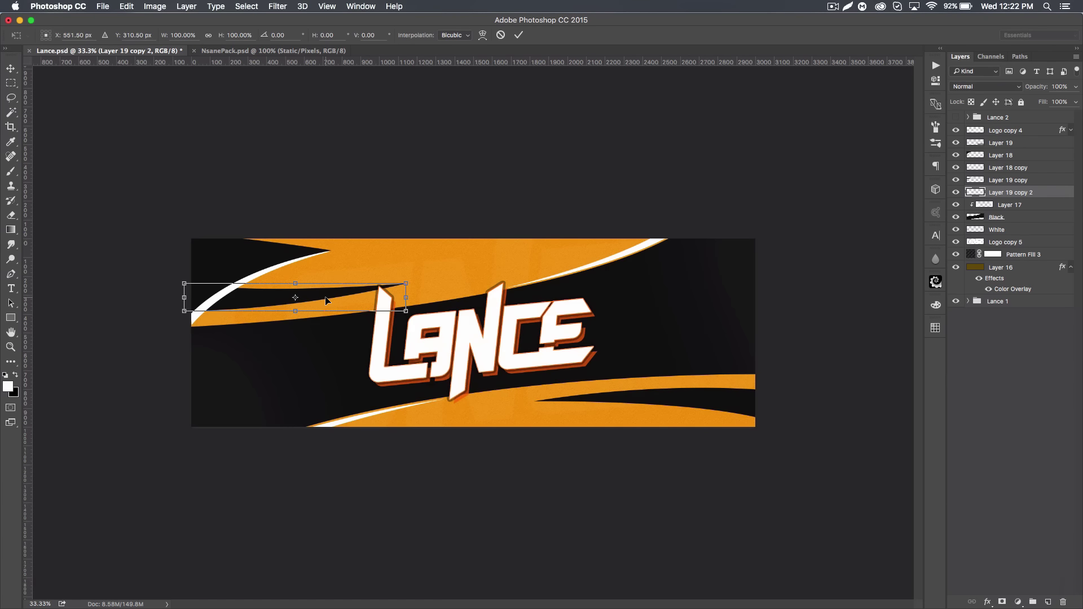
drag(418, 320, 421, 315)
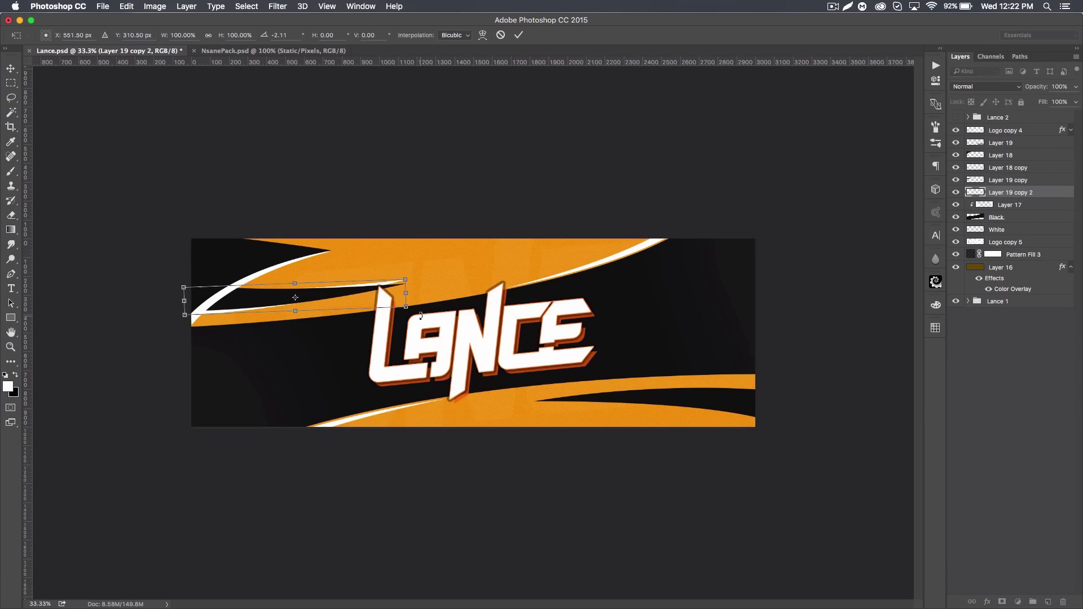
key(Return)
key(Down)
key(Down)
key(Down)
key(Down)
key(Down)
key(Down)
key(Down)
key(Down)
key(Down)
key(Down)
key(Down)
key(Down)
key(Down)
key(Down)
key(Down)
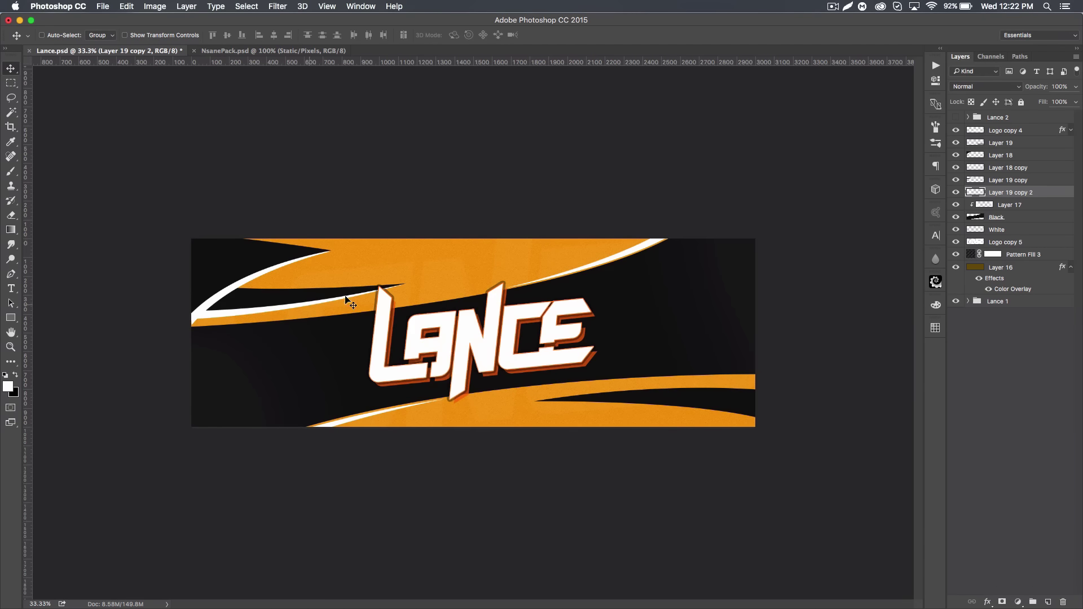
click(996, 142)
- Duplicate Layer 19 and turn the copy white with Hue/Saturation Lightness +100
key(super+j)
key(super+u)
drag(915, 296, 971, 297)
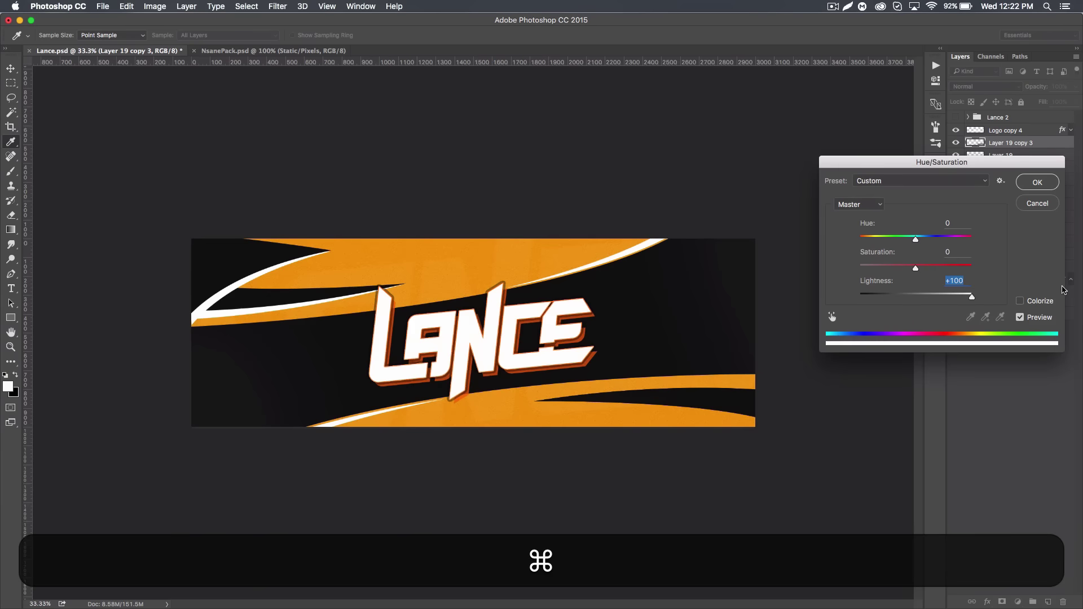
click(1037, 183)
- Move the white copy below Layer 19, rotate it about 2° and nudge it down
drag(1044, 149, 1043, 160)
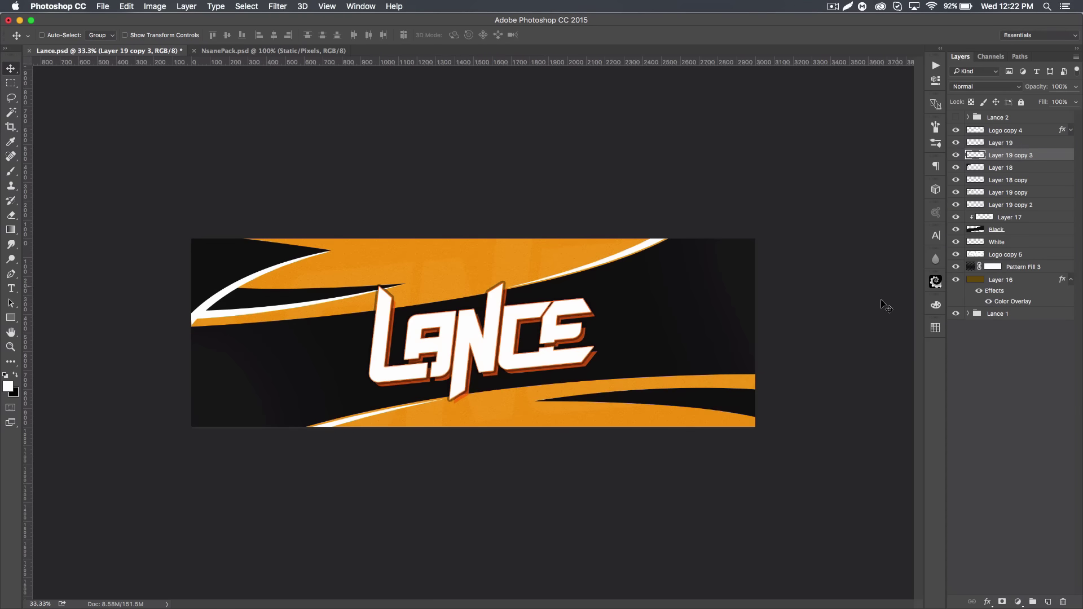
key(super+t)
drag(779, 416, 792, 431)
key(Return)
key(Down)
key(Down)
key(Down)
key(Down)
key(Down)
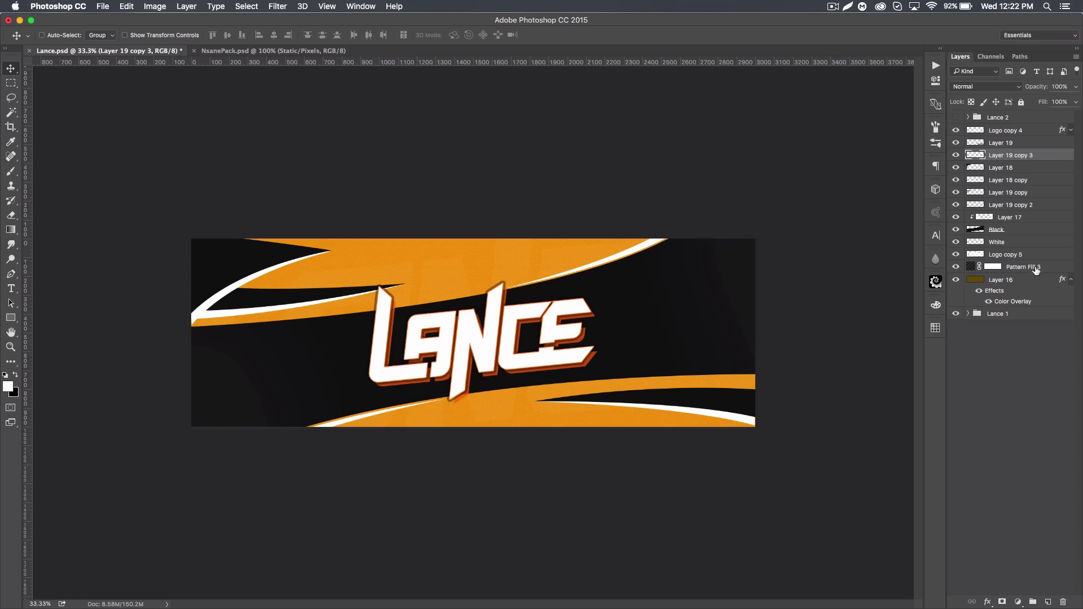
- Add a new layer above Layer 16 and paint a 1400 px soft white glow around LANCE
click(1070, 280)
click(1011, 282)
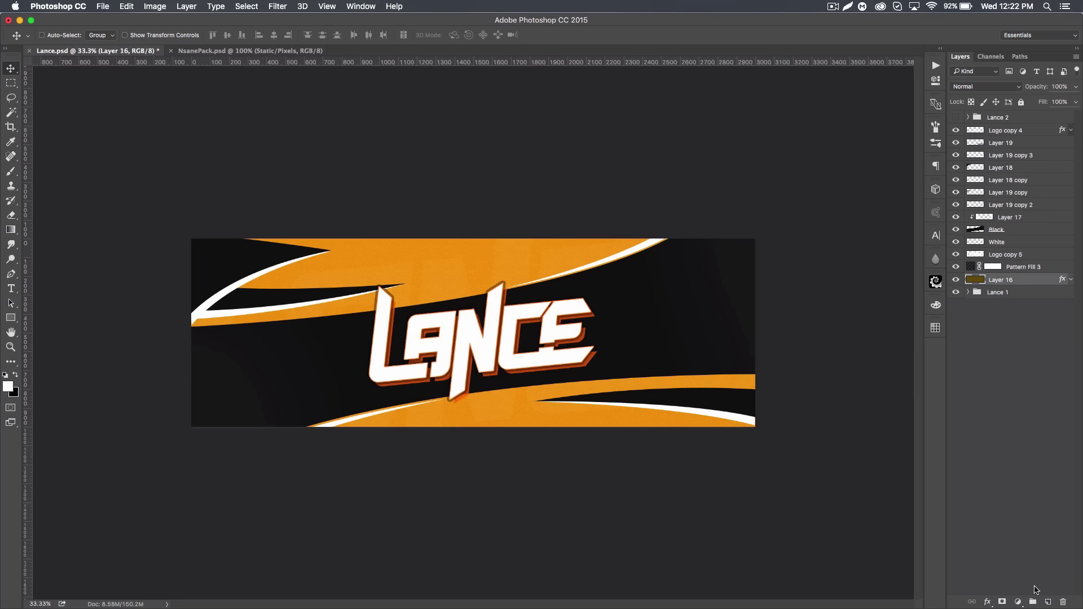
click(1048, 602)
click(10, 171)
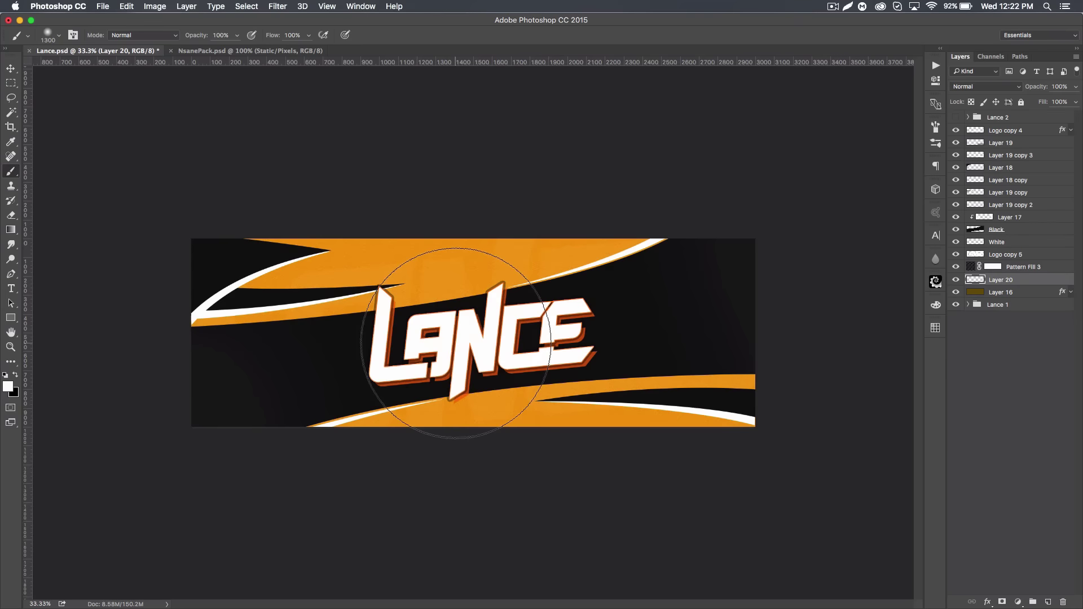
key(bracketright)
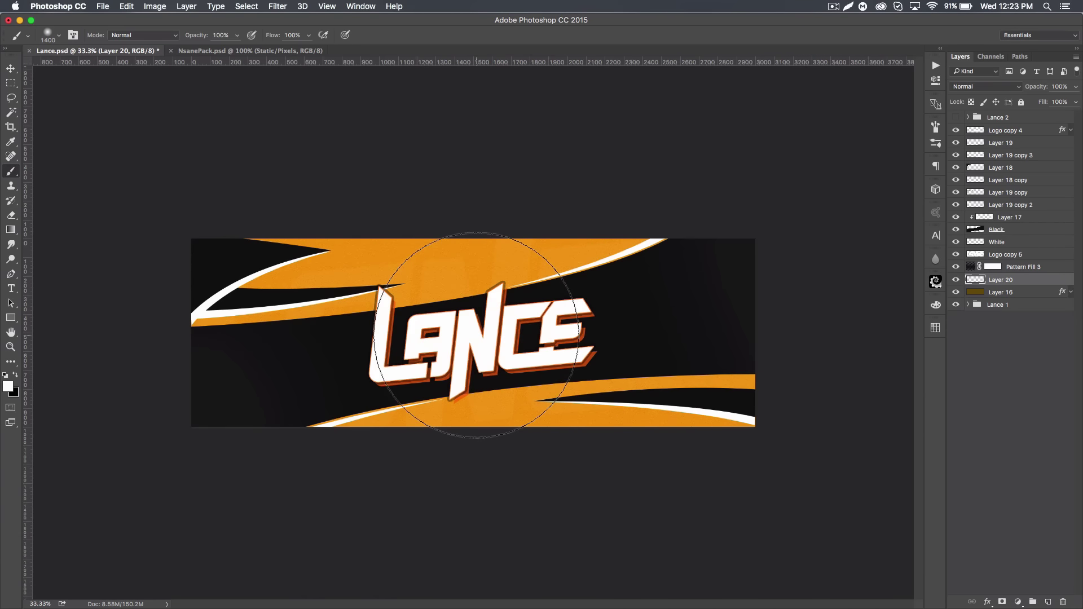
mouse_move(476, 335)
mouse_down()
mouse_move(542, 283)
mouse_move(491, 355)
mouse_move(568, 307)
mouse_move(437, 303)
mouse_move(522, 305)
mouse_move(413, 338)
mouse_move(506, 328)
mouse_move(500, 302)
mouse_move(505, 331)
mouse_move(475, 356)
mouse_up()
- Blend the glow layer as Overlay at 40% opacity
click(982, 89)
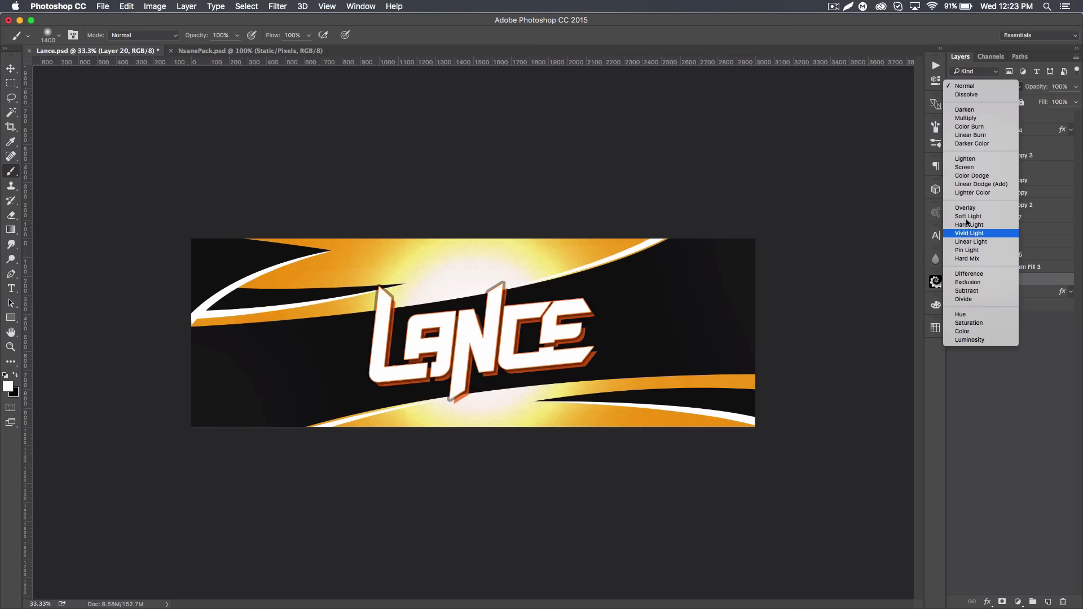
click(965, 208)
drag(1037, 87, 1004, 83)
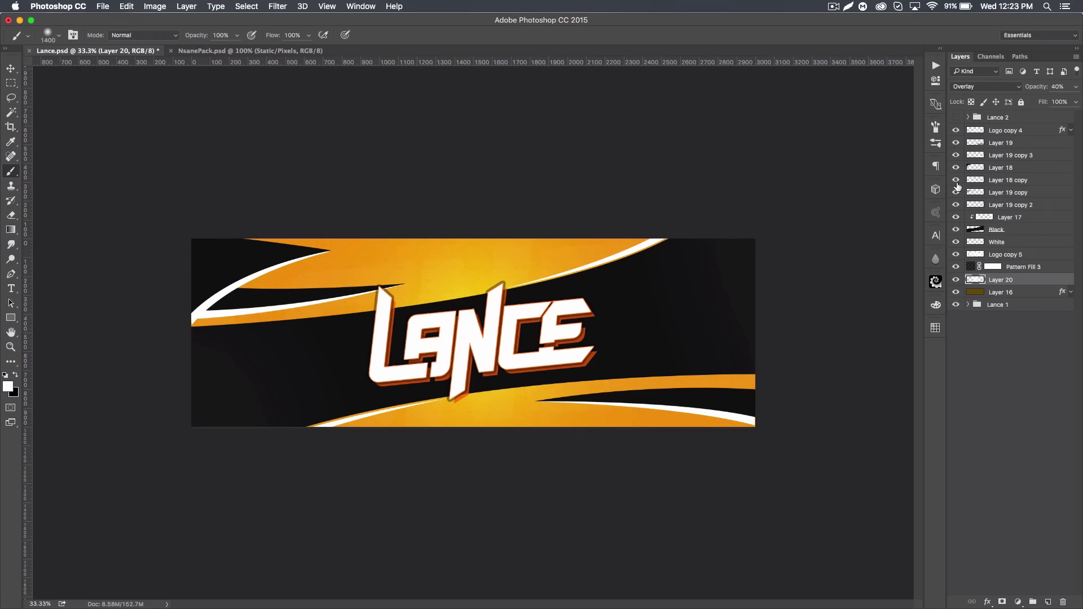
click(1036, 131)
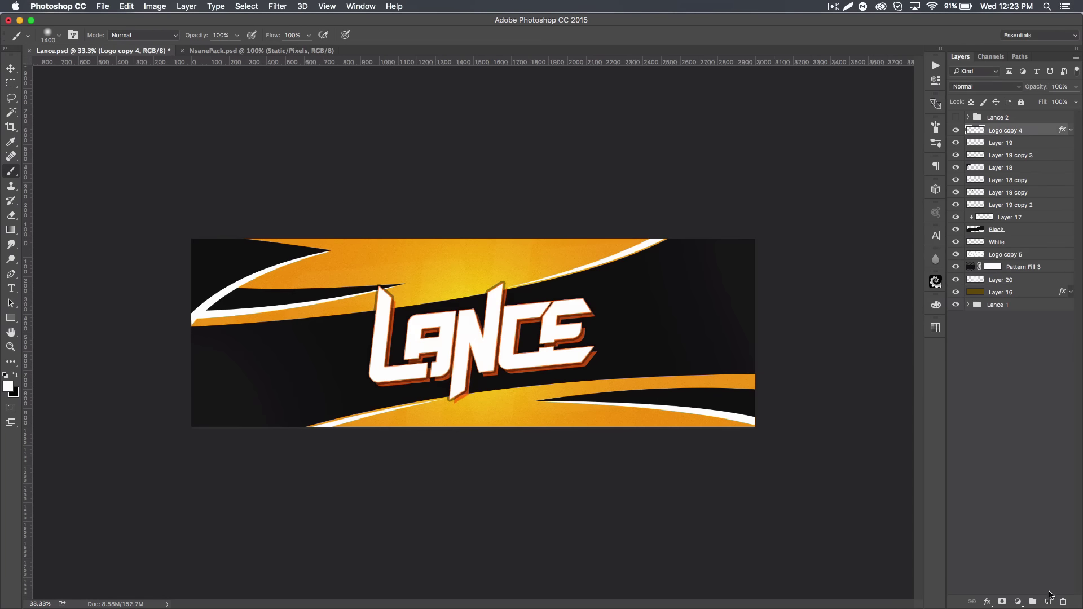
- On a new layer, paint a straight 1200 px soft white stroke across the banner's top
click(1048, 602)
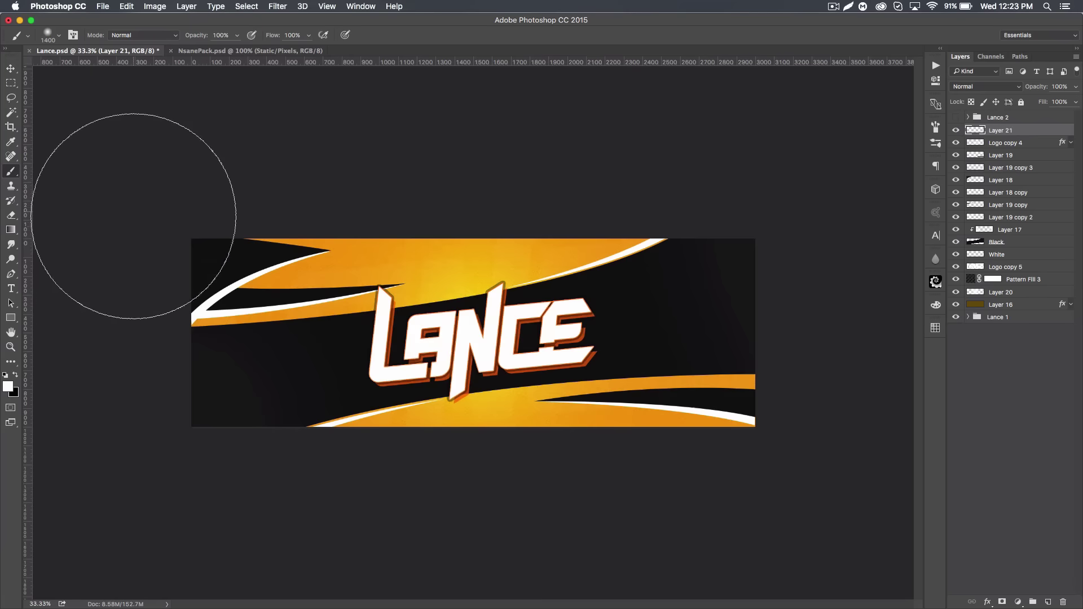
key(bracketleft)
key(bracketleft)
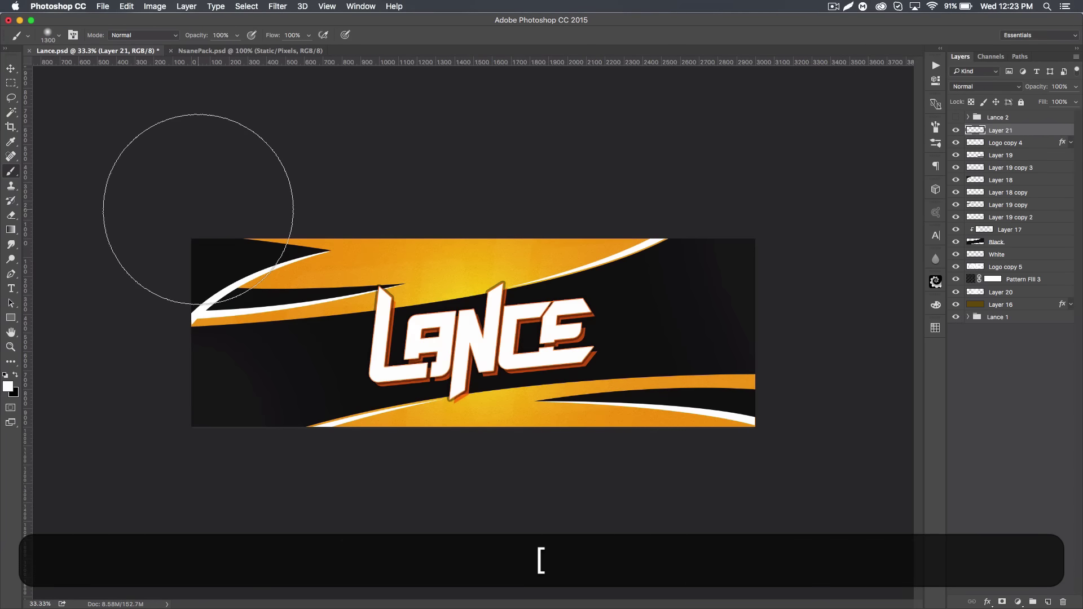
click(203, 231)
shift+click(663, 222)
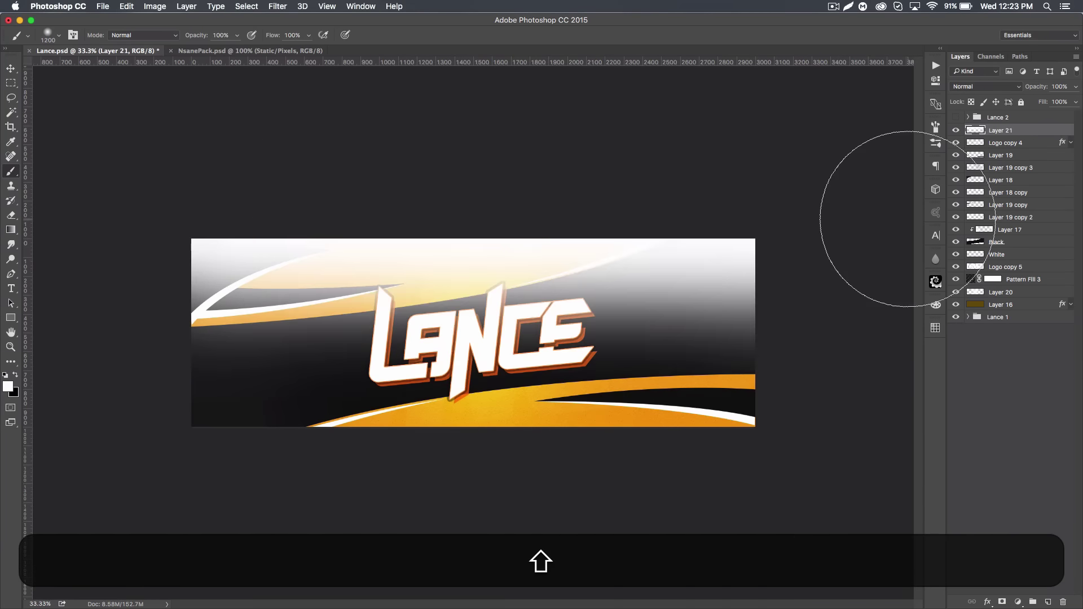
- Blend the top light as Overlay at 29%, then add Layer 22 with black paint
click(984, 86)
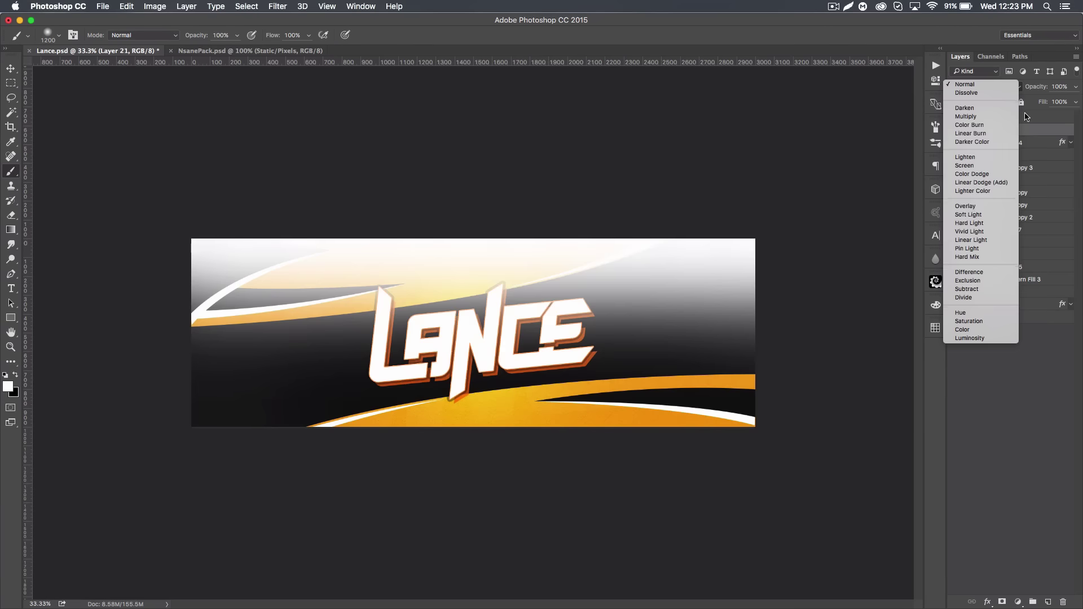
click(965, 208)
drag(1037, 87, 1000, 89)
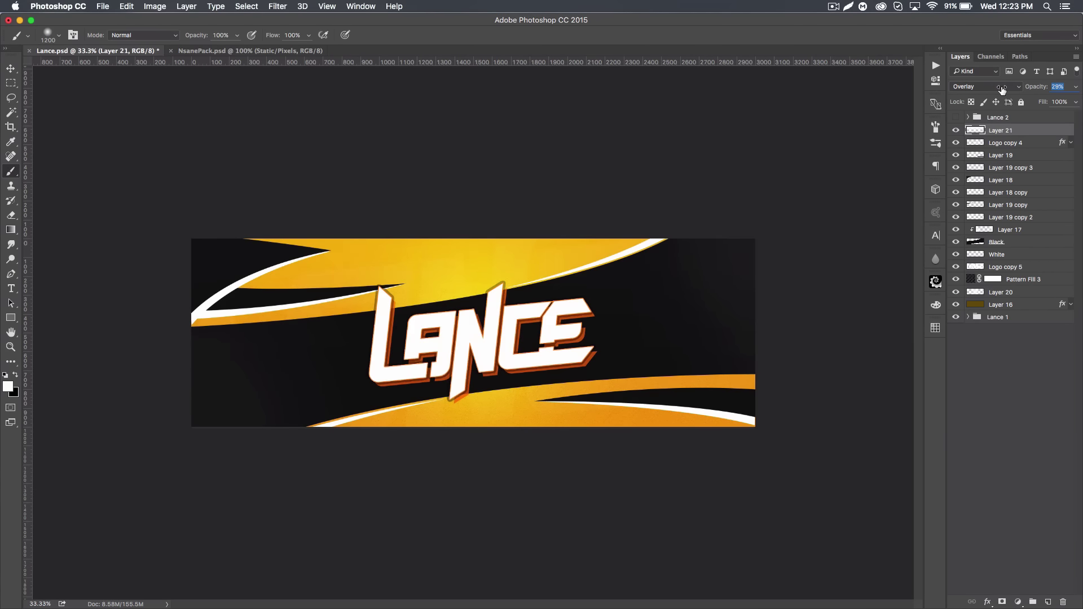
click(1017, 128)
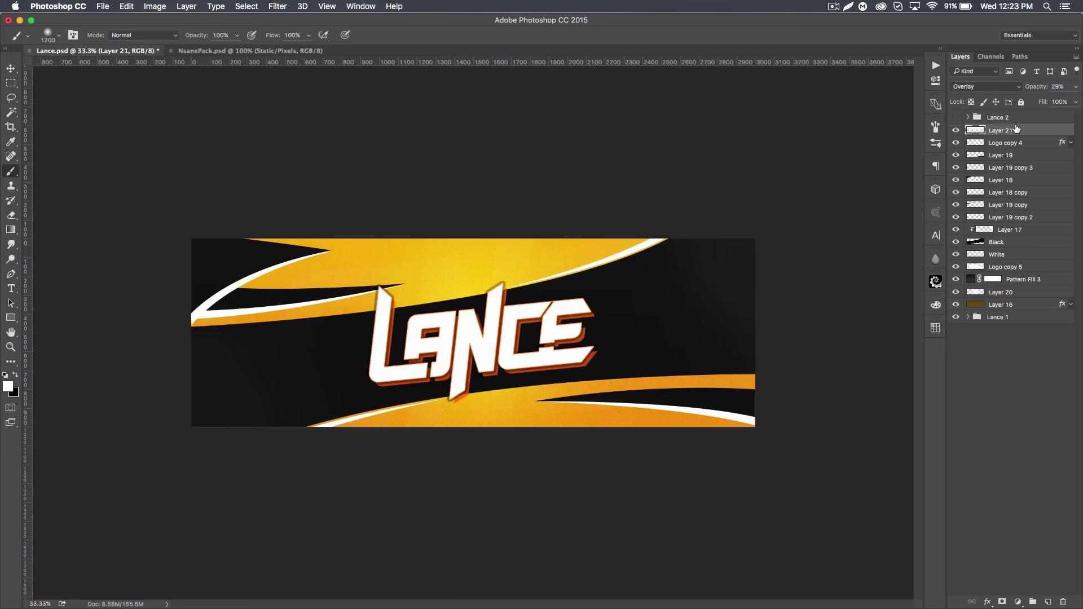
click(1047, 599)
click(17, 373)
- Paint soft black strokes along the banner's bottom on Layer 22, blended Overlay at 26%
click(193, 450)
shift+click(523, 429)
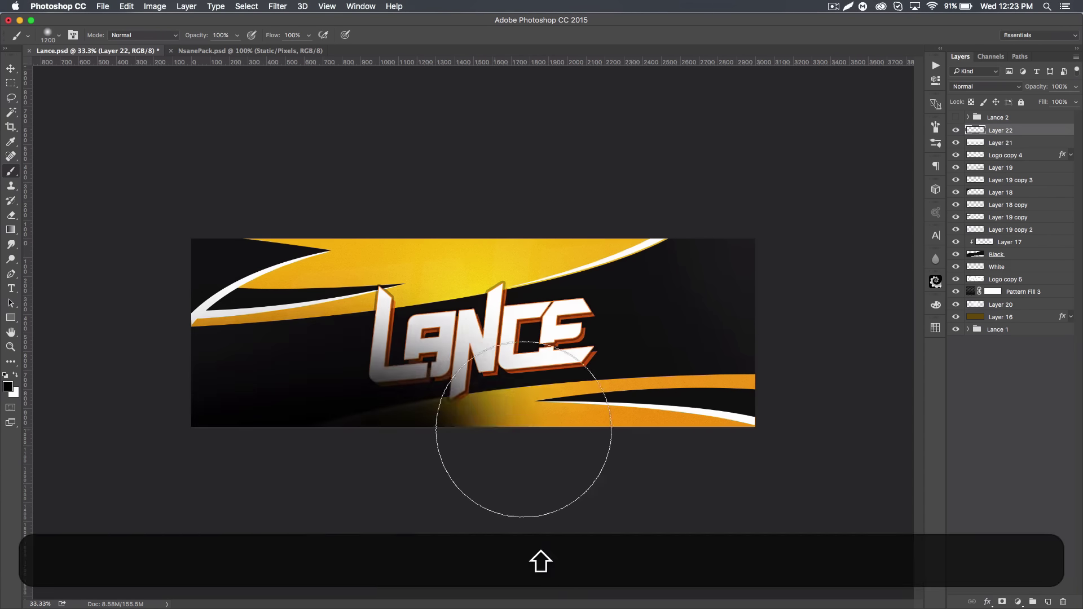
shift+click(733, 428)
click(966, 88)
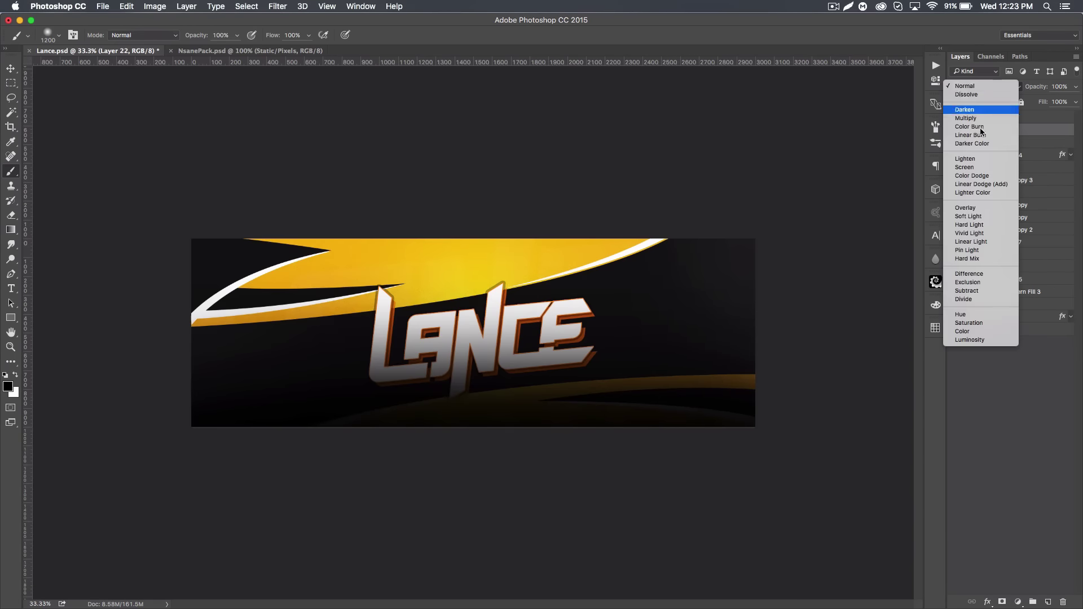
click(965, 208)
drag(1037, 87, 1001, 90)
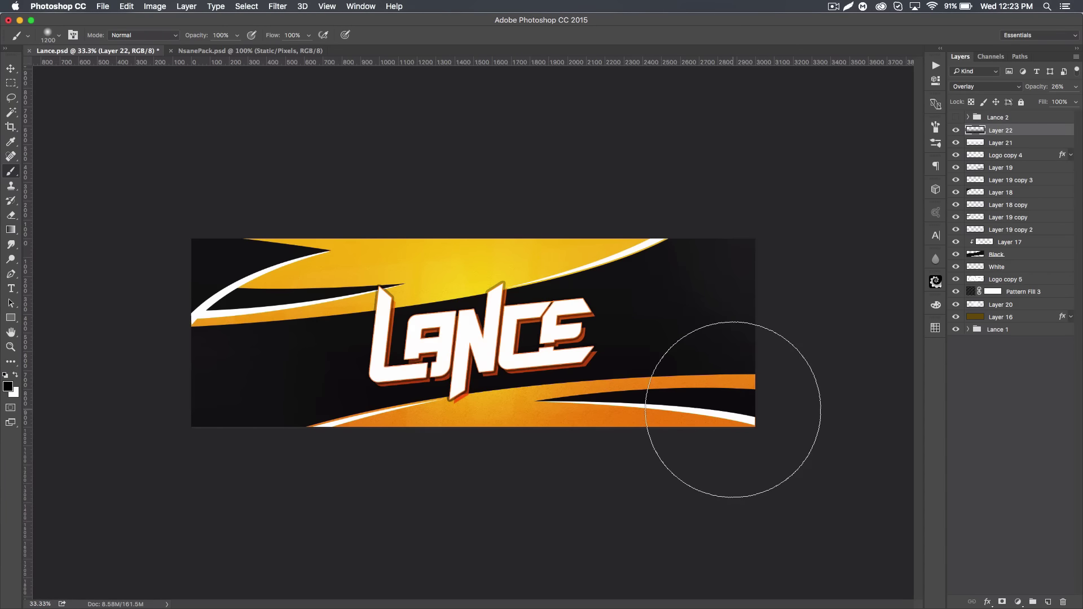
key(v)
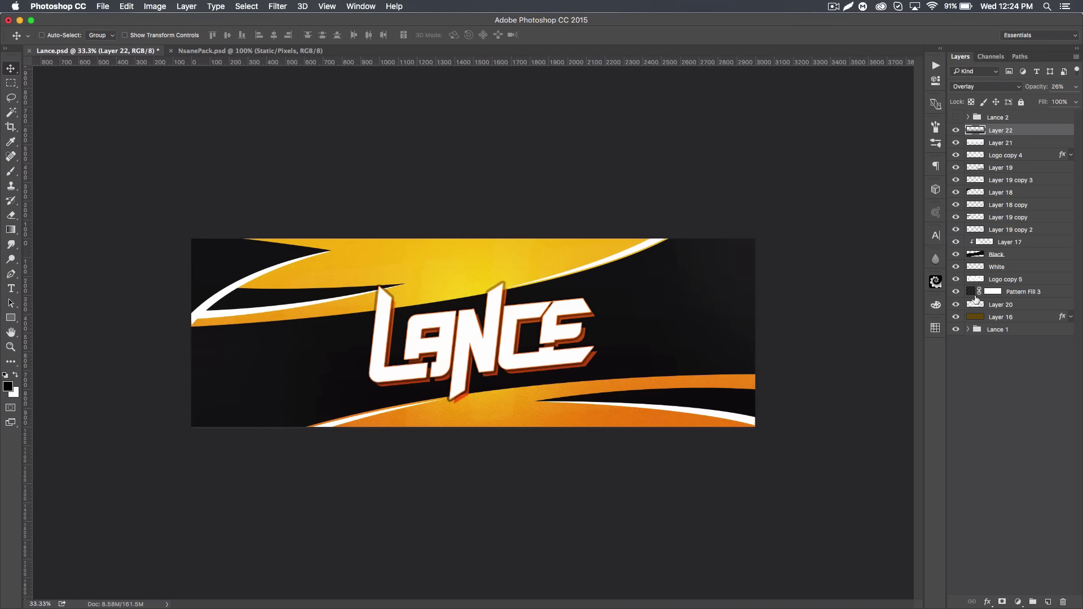
- Add a layer above Pattern Fill 3 and draw a curved Pen path across the upper band
click(1018, 294)
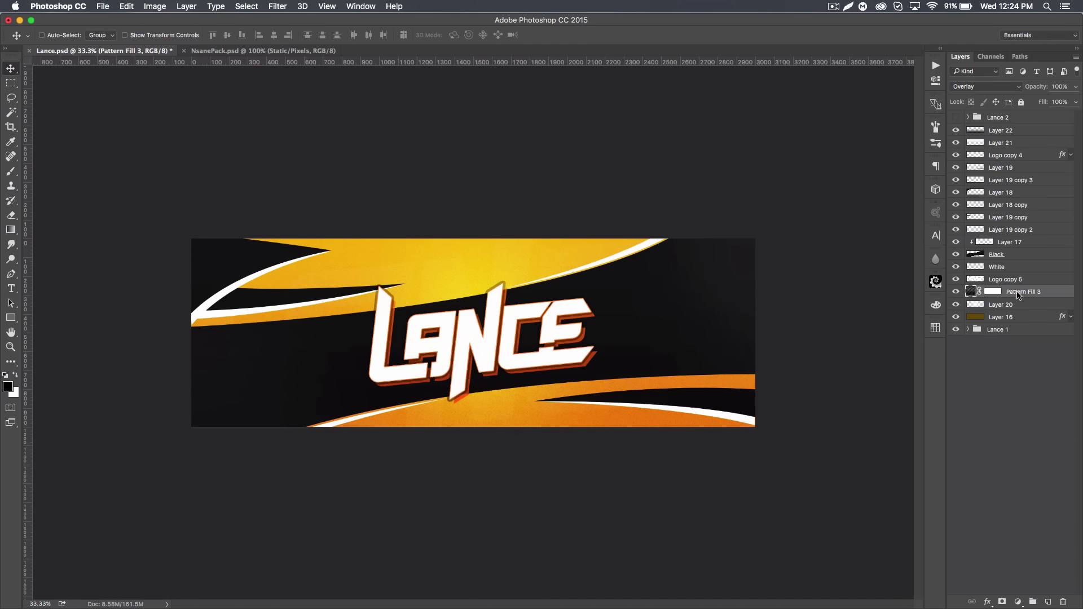
click(1047, 602)
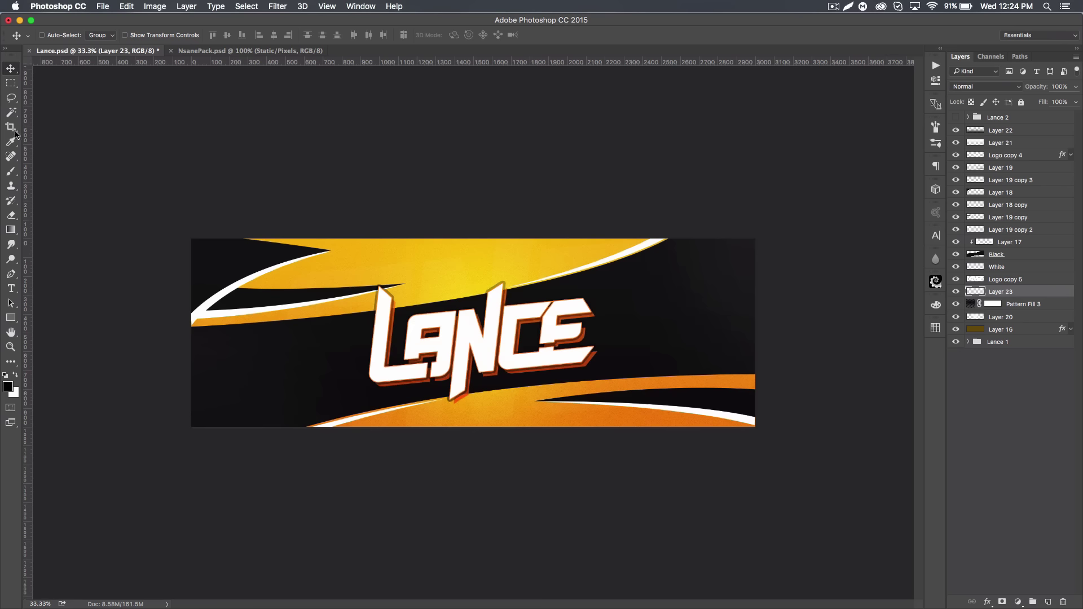
click(11, 275)
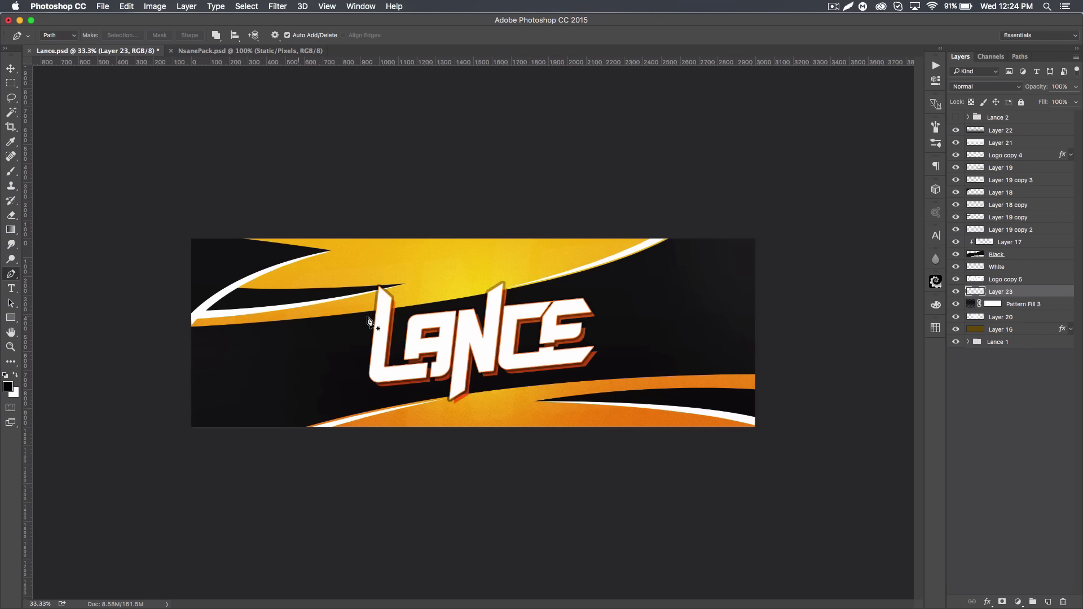
click(624, 233)
drag(162, 245, 93, 162)
drag(642, 230, 781, 164)
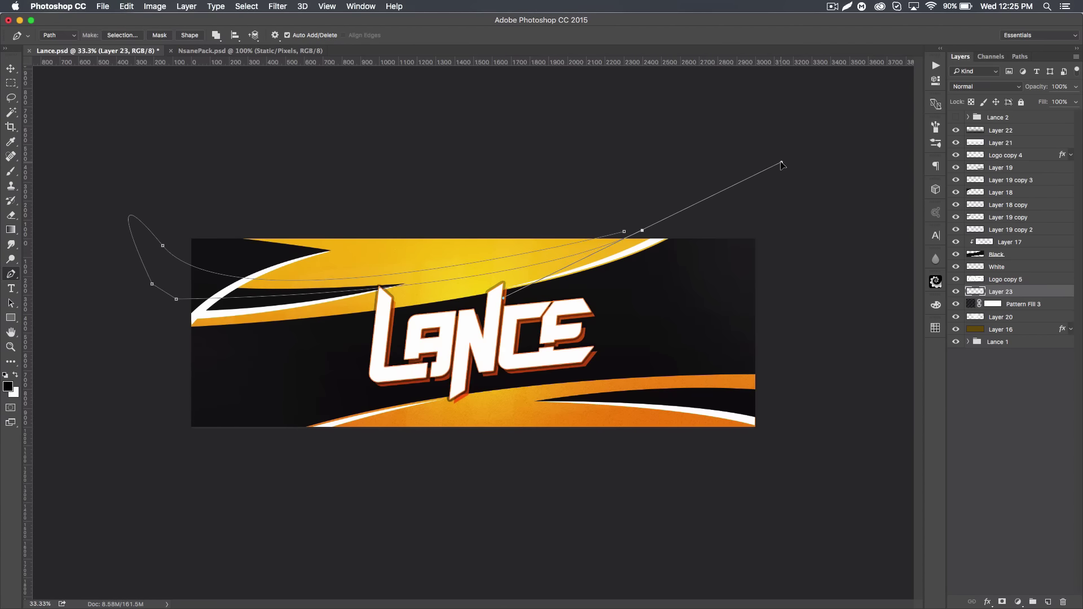
alt+click(625, 234)
- Fill the curved path with White, then delete the path
right_click(429, 265)
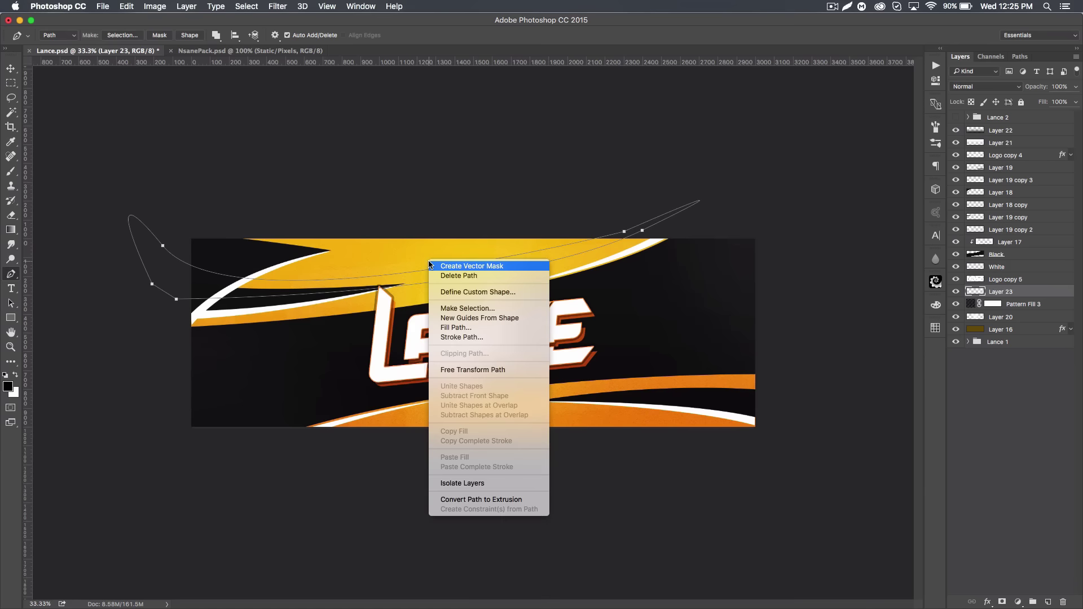
click(474, 327)
click(621, 164)
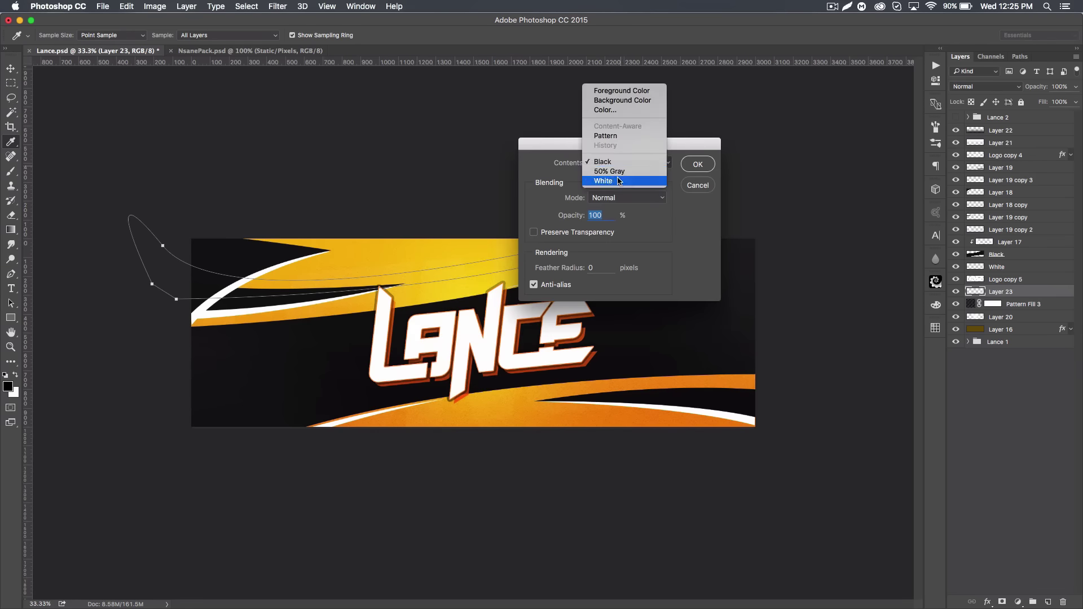
click(703, 164)
click(697, 165)
right_click(558, 294)
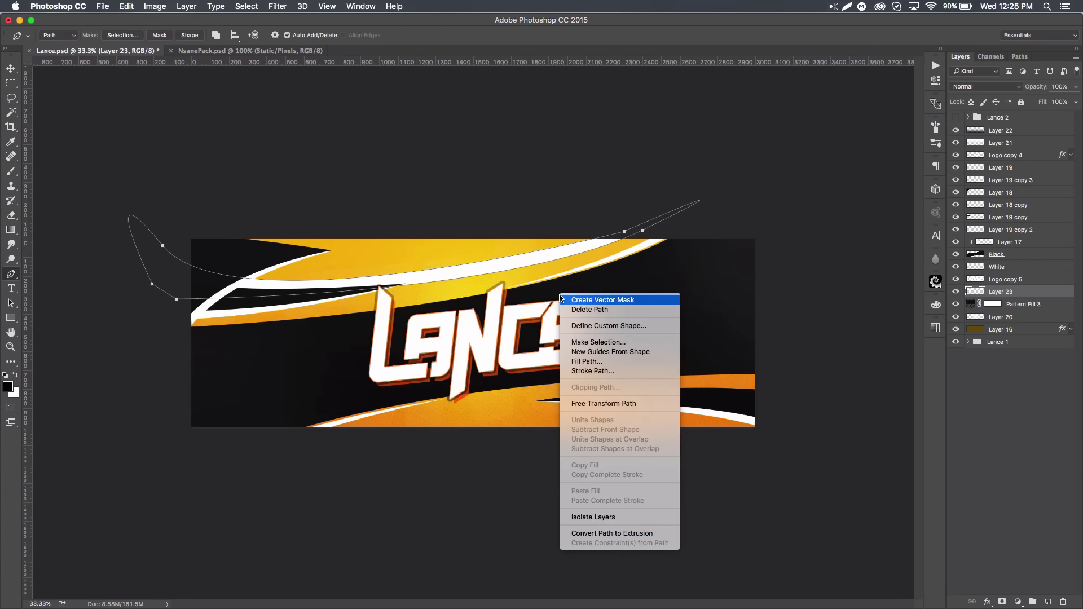
click(577, 310)
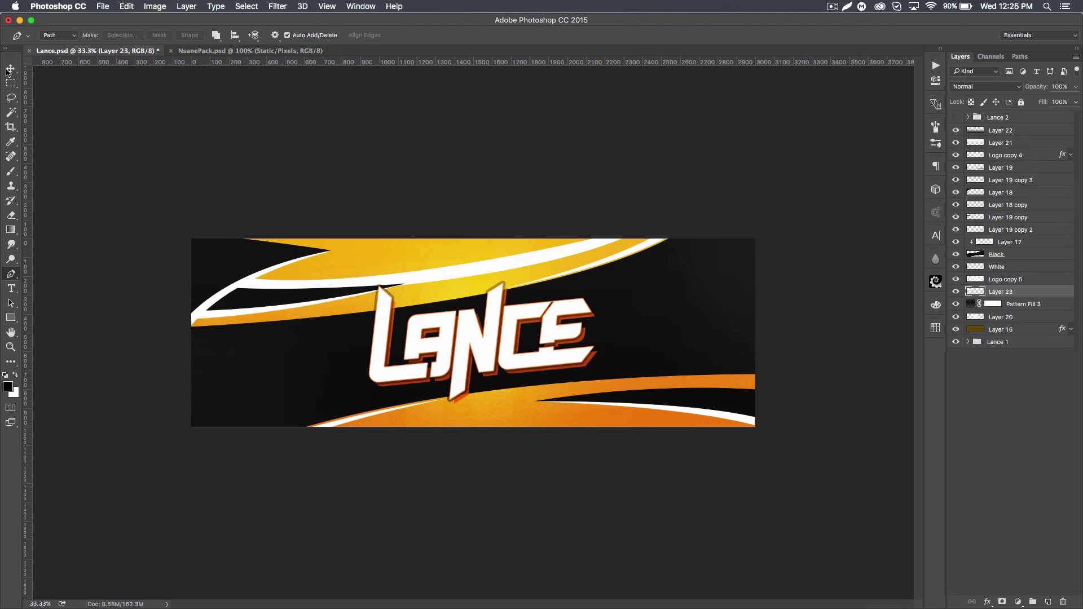
- Blend the white swoosh layer as Overlay and nudge it slightly up
click(7, 71)
click(993, 86)
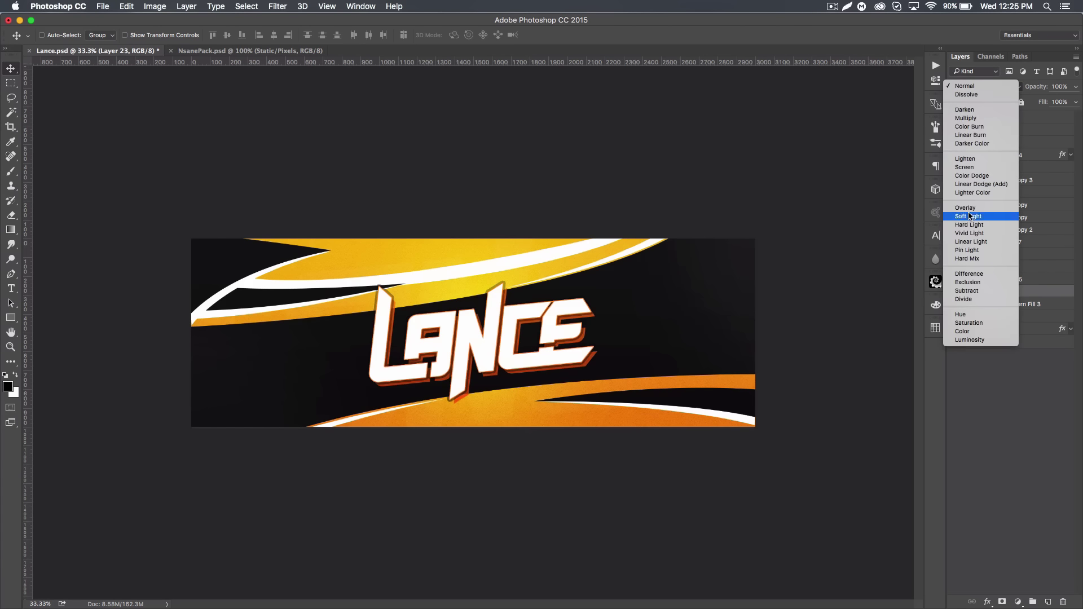
click(1009, 210)
key(Up)
key(Up)
key(Up)
key(Up)
key(Up)
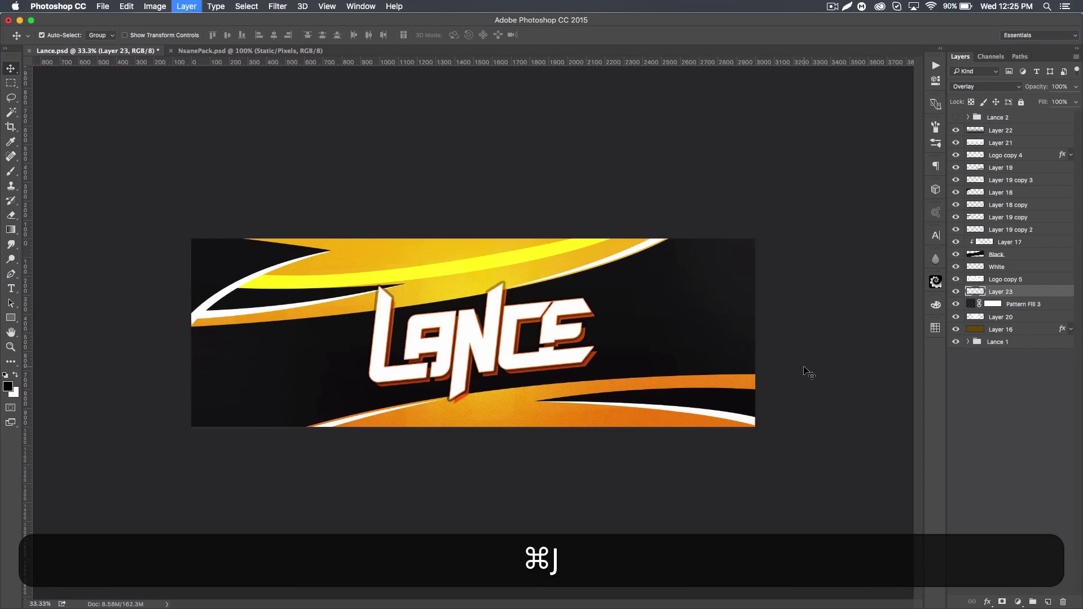
- Duplicate the yellow swoosh layer and nudge the copy upward
key(super+j)
key(Up)
key(Up)
key(Up)
key(Up)
key(Up)
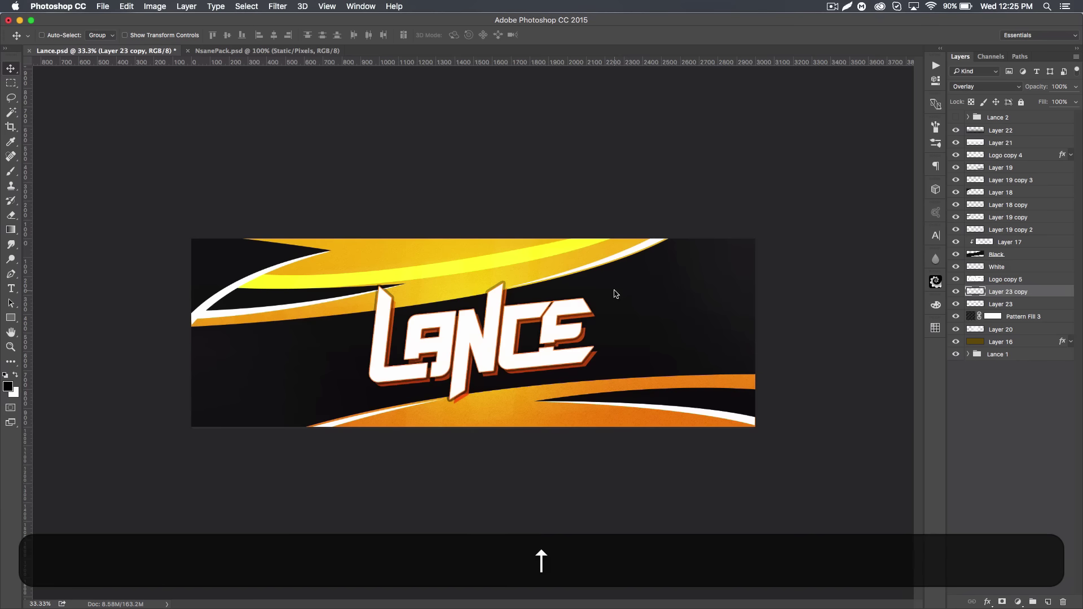
key(Up)
key(Up)
key(Up)
key(Up)
key(Up)
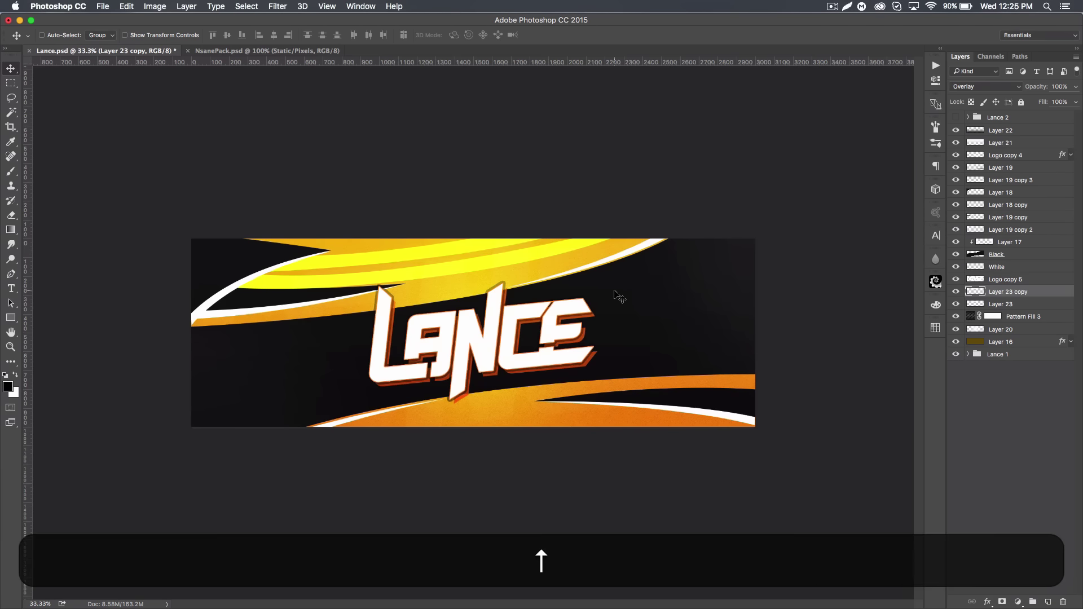
- Add a second copy flipped vertically and horizontally at the banner's bottom, then fade all three streaks to 33%
key(super+j)
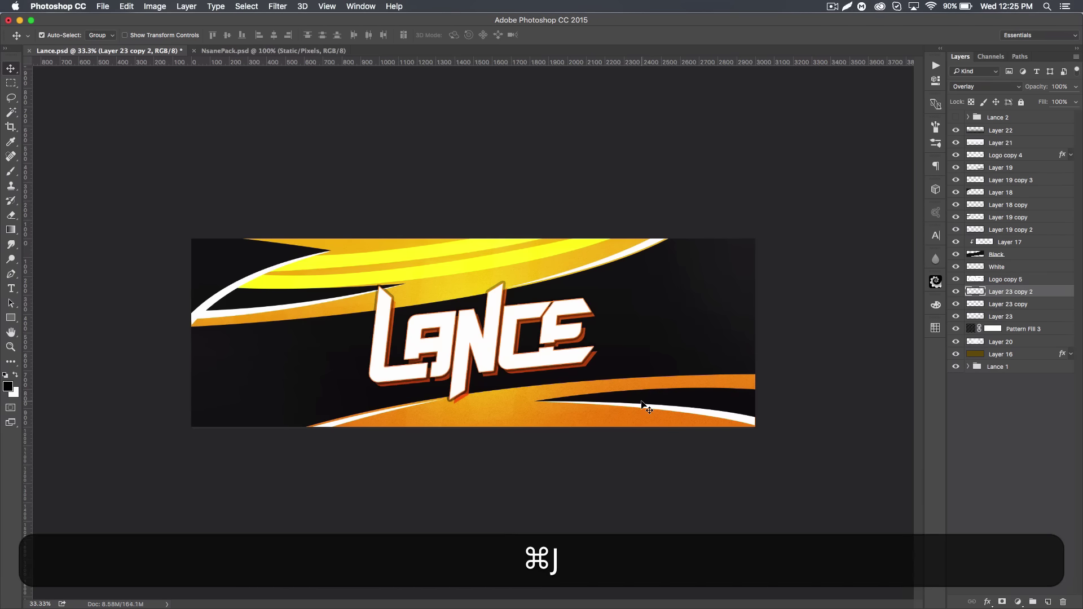
key(super+t)
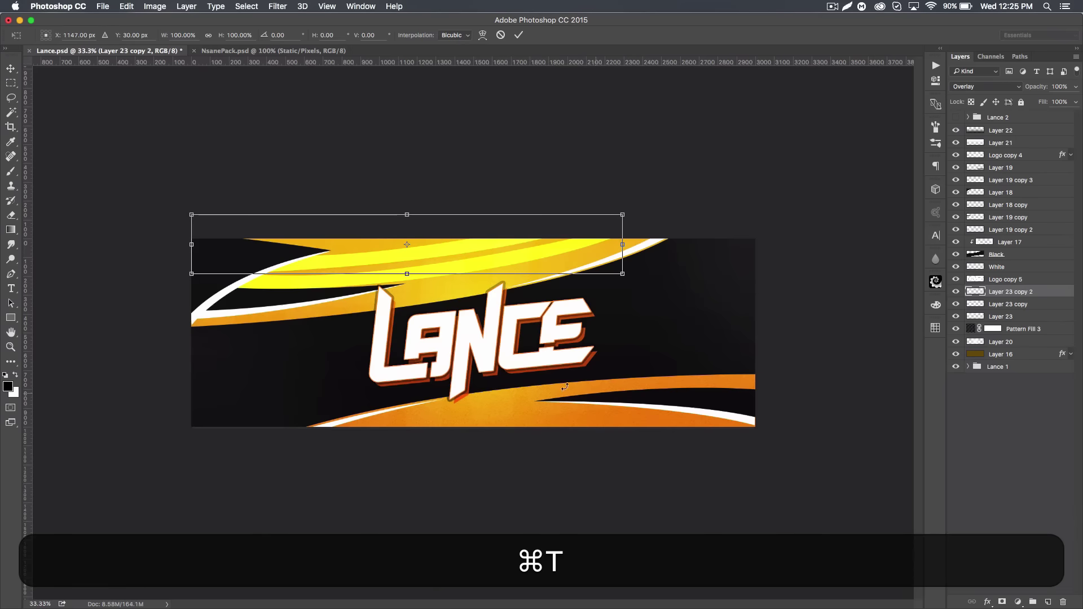
right_click(463, 257)
click(498, 405)
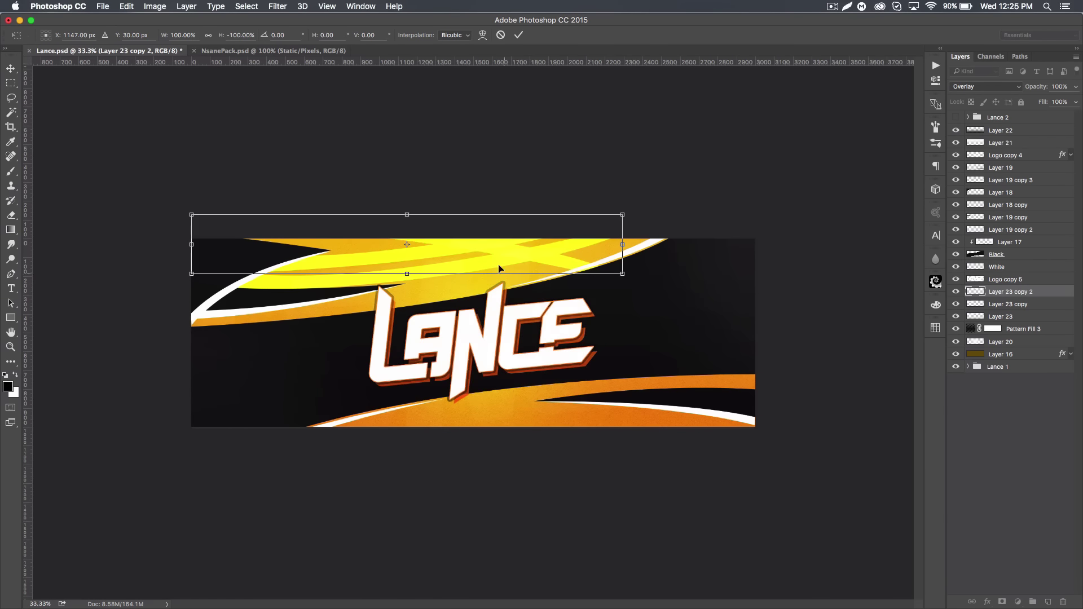
right_click(490, 255)
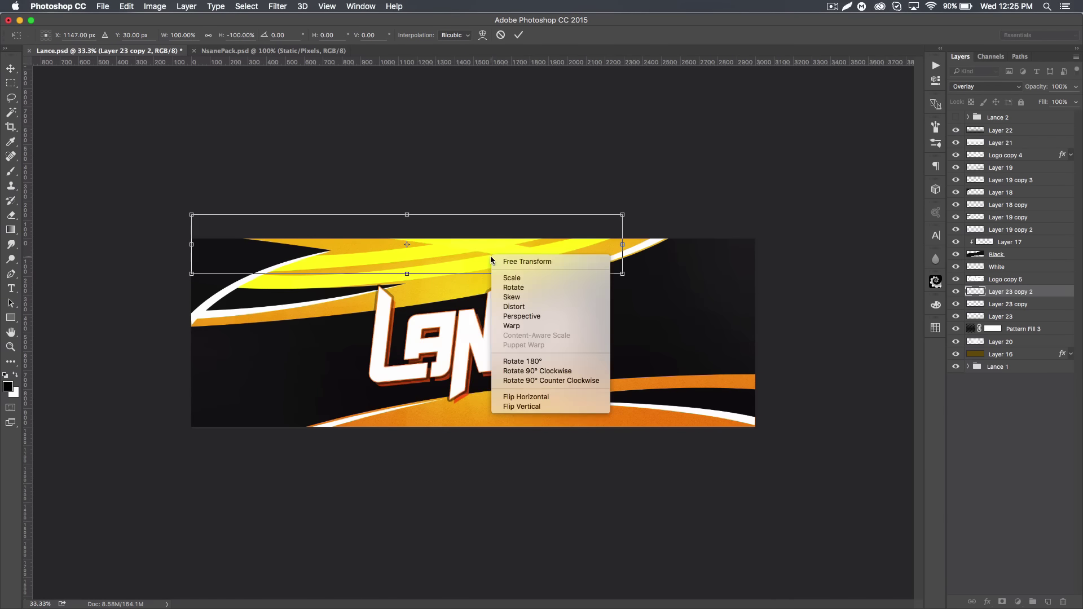
click(533, 397)
drag(506, 256, 587, 427)
key(Return)
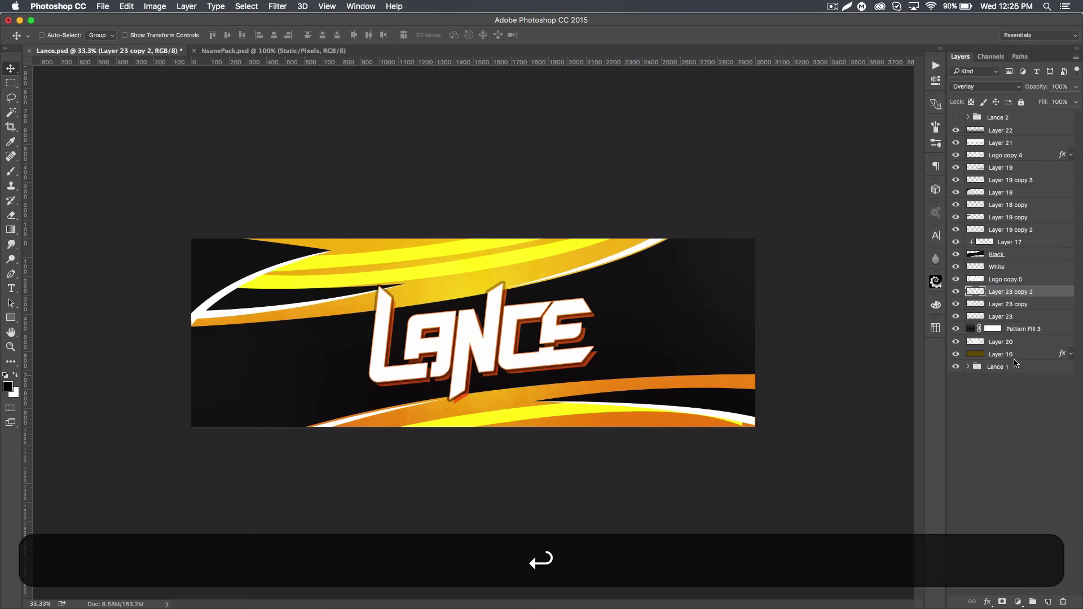
shift+click(1032, 317)
drag(1037, 87, 1006, 92)
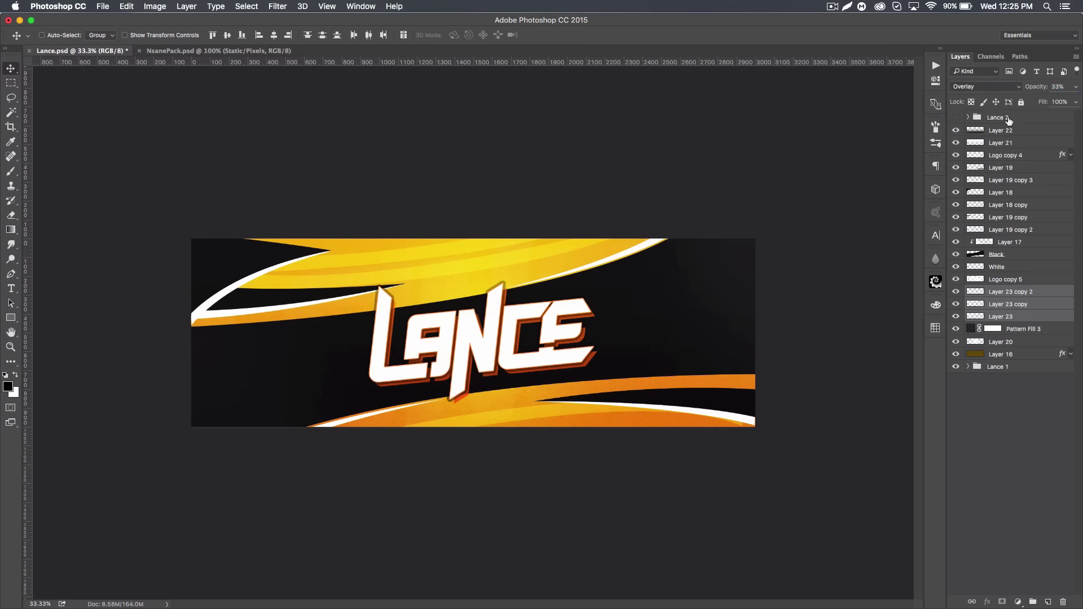
- With the Eraser, soften Layer 23 copy's streak along the top above the L of LANCE
click(1027, 316)
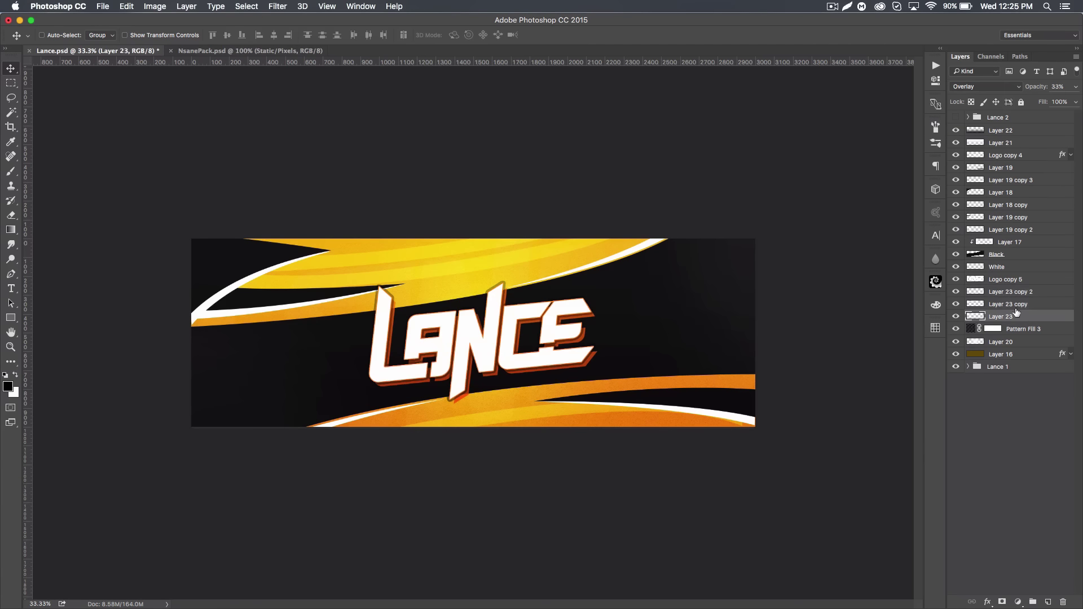
click(11, 215)
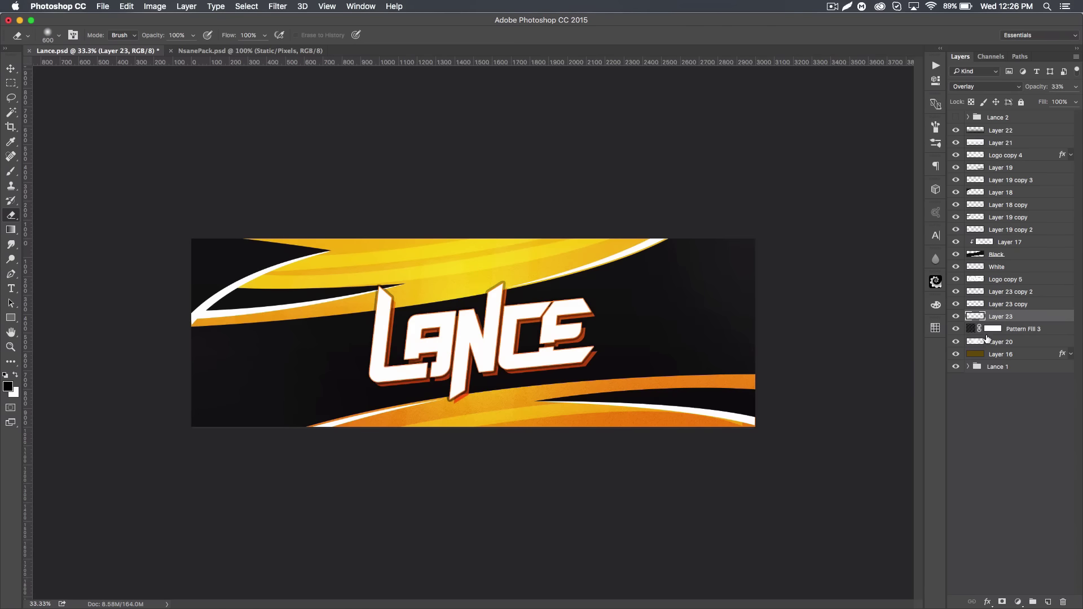
click(956, 316)
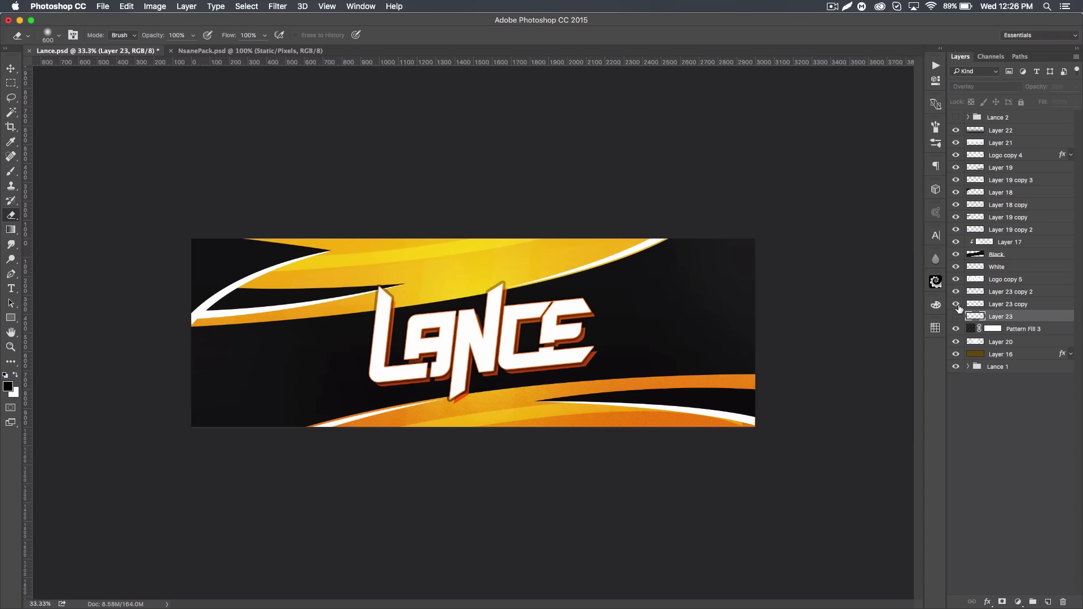
click(955, 316)
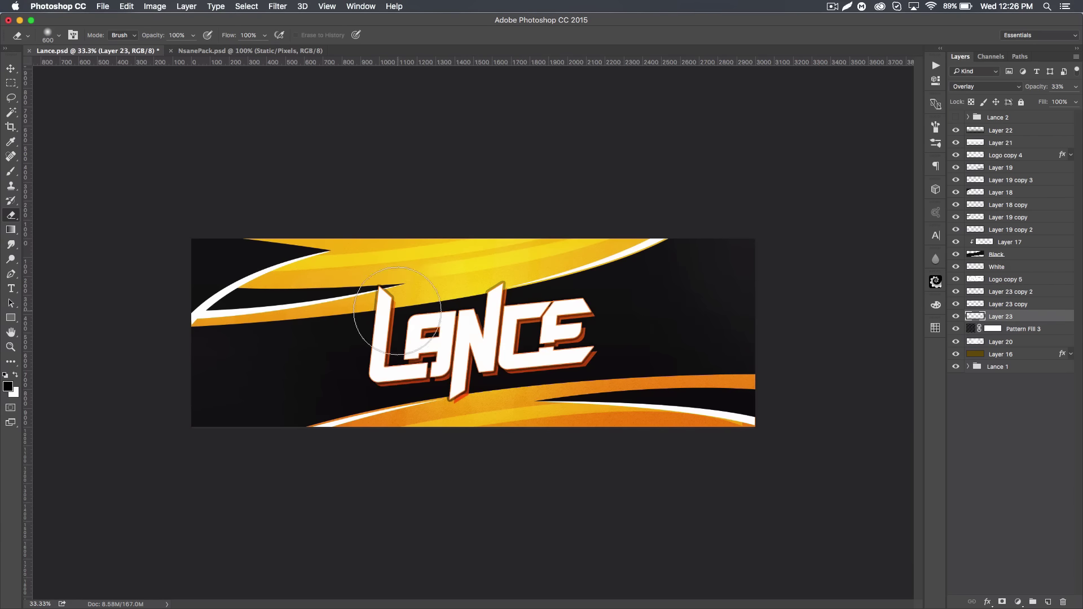
key(alt+bracketright)
mouse_move(520, 245)
mouse_down()
mouse_move(492, 245)
mouse_move(464, 221)
mouse_move(423, 218)
mouse_move(417, 241)
mouse_move(284, 278)
mouse_move(415, 261)
mouse_move(544, 213)
mouse_move(275, 278)
mouse_move(395, 262)
mouse_move(550, 291)
mouse_move(383, 253)
mouse_move(293, 276)
mouse_up()
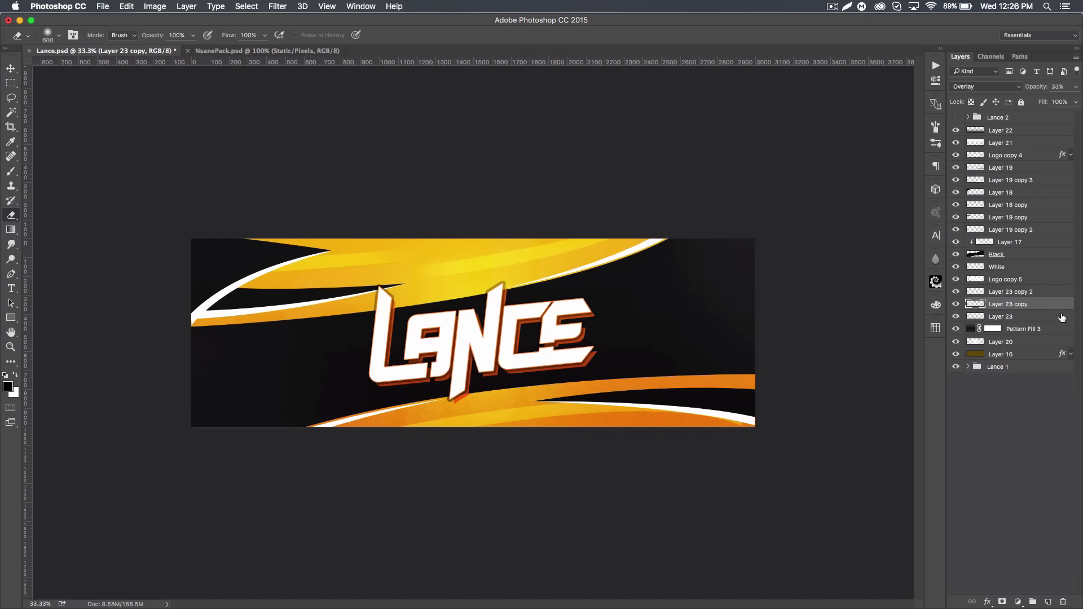
- Erase Layer 23 copy 2's streak over the lower-right orange band
click(991, 290)
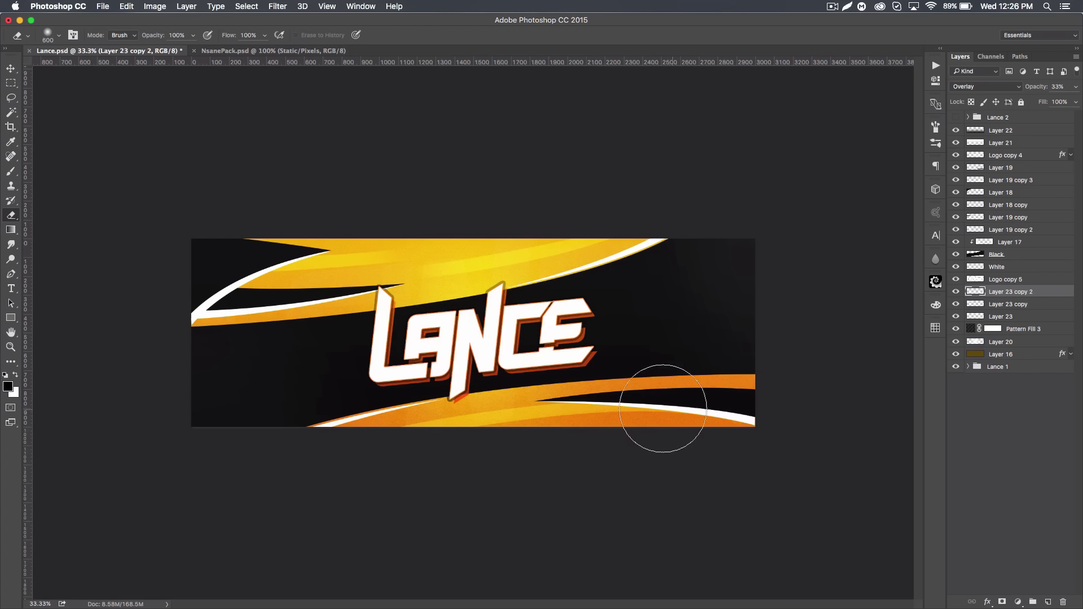
mouse_move(555, 386)
mouse_down()
mouse_move(729, 387)
mouse_move(716, 374)
mouse_move(700, 420)
mouse_up()
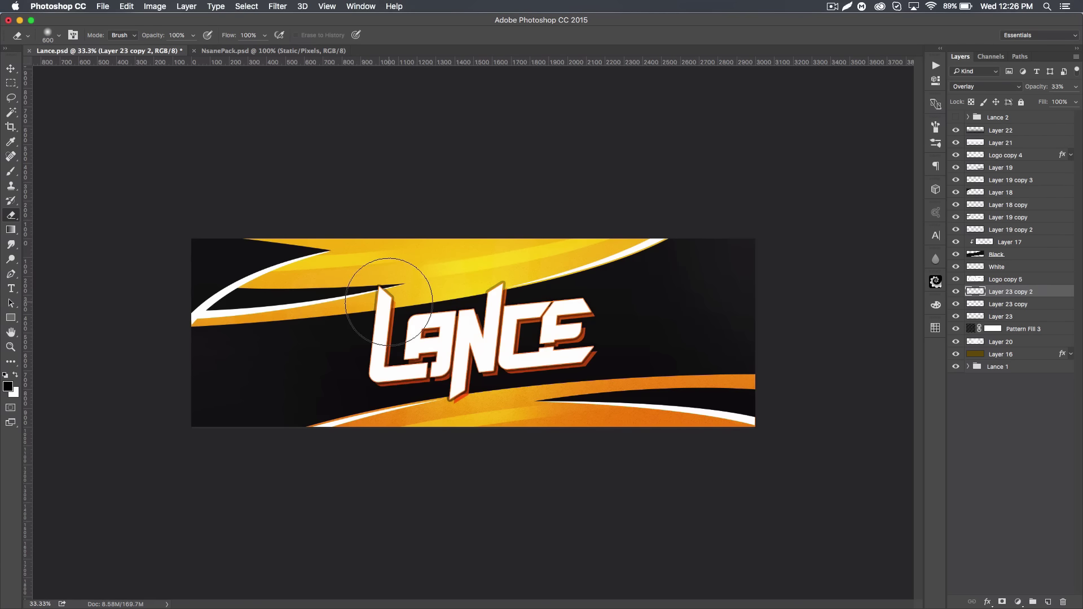
click(11, 68)
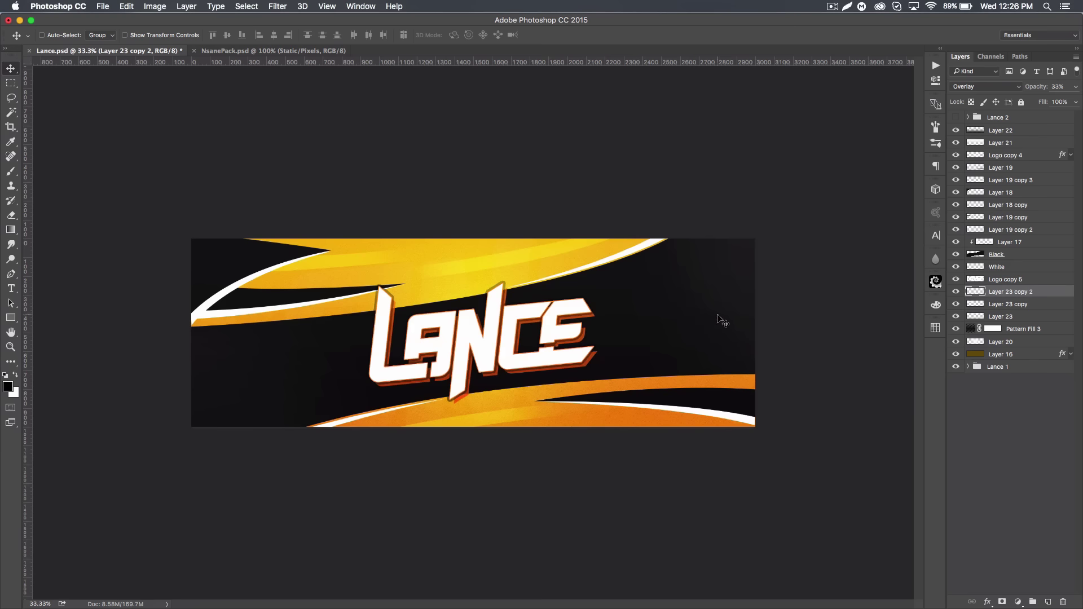
- Duplicate the Black layer and clip the copy to Black
click(1013, 258)
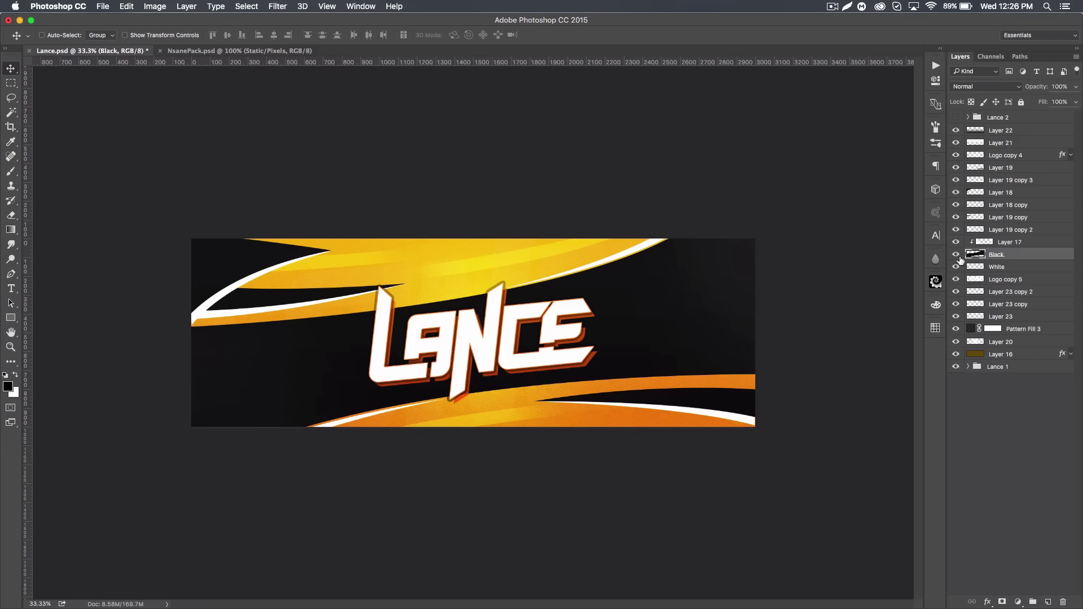
click(955, 255)
click(955, 254)
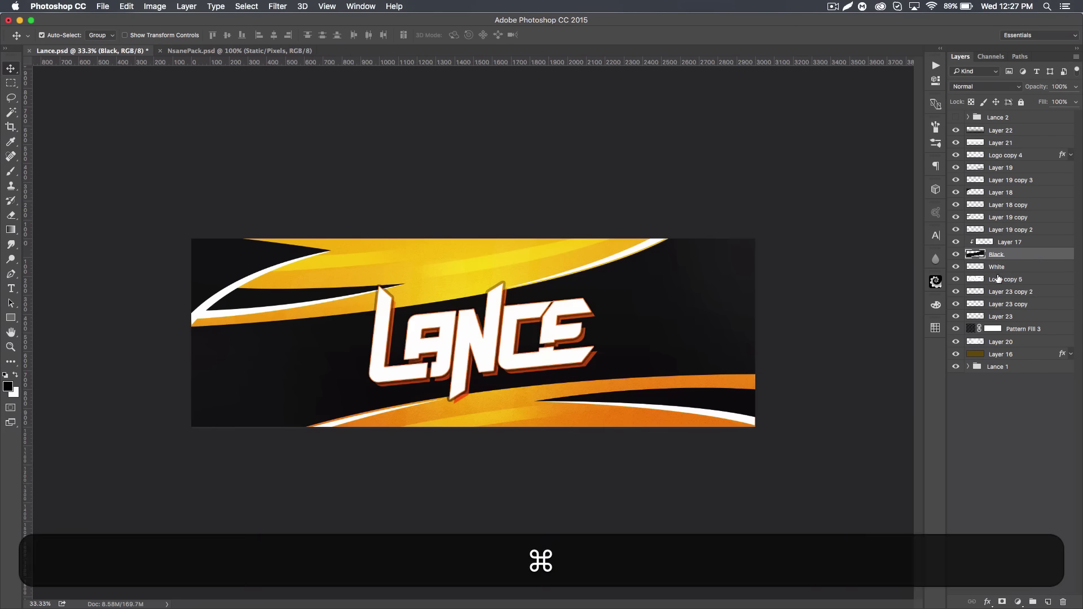
key(super+j)
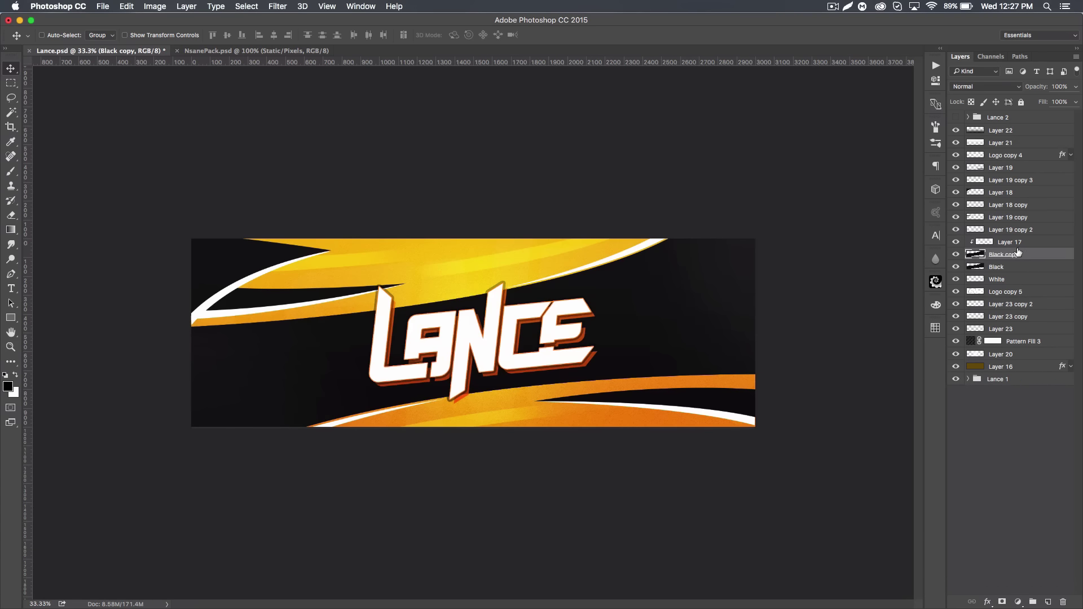
key(alt)
alt+click(1035, 257)
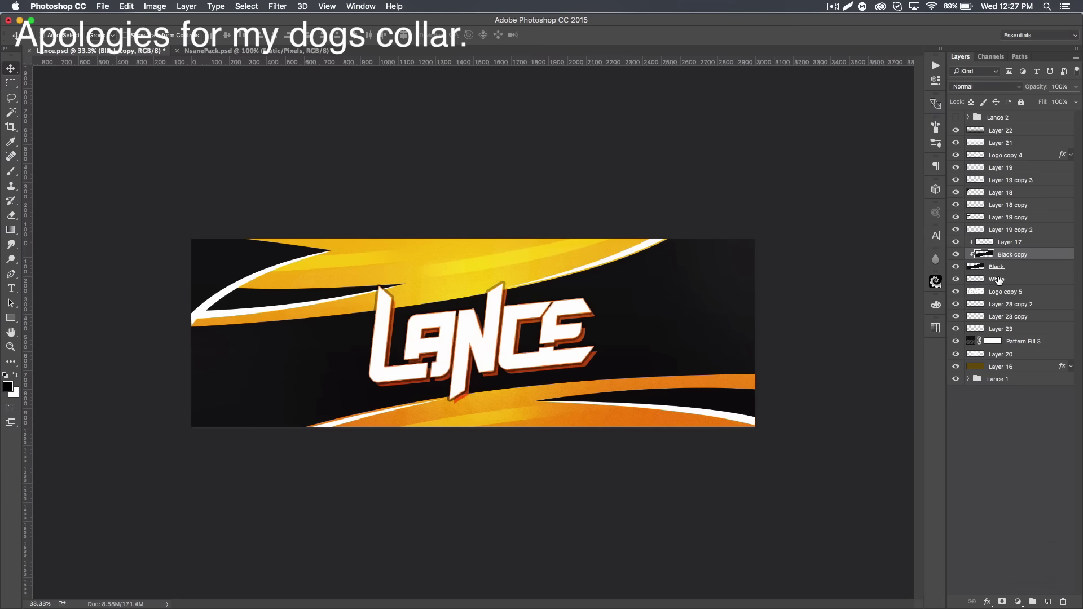
- Invert Black copy and set its Lightness to +100 so it turns pure white
key(super+i)
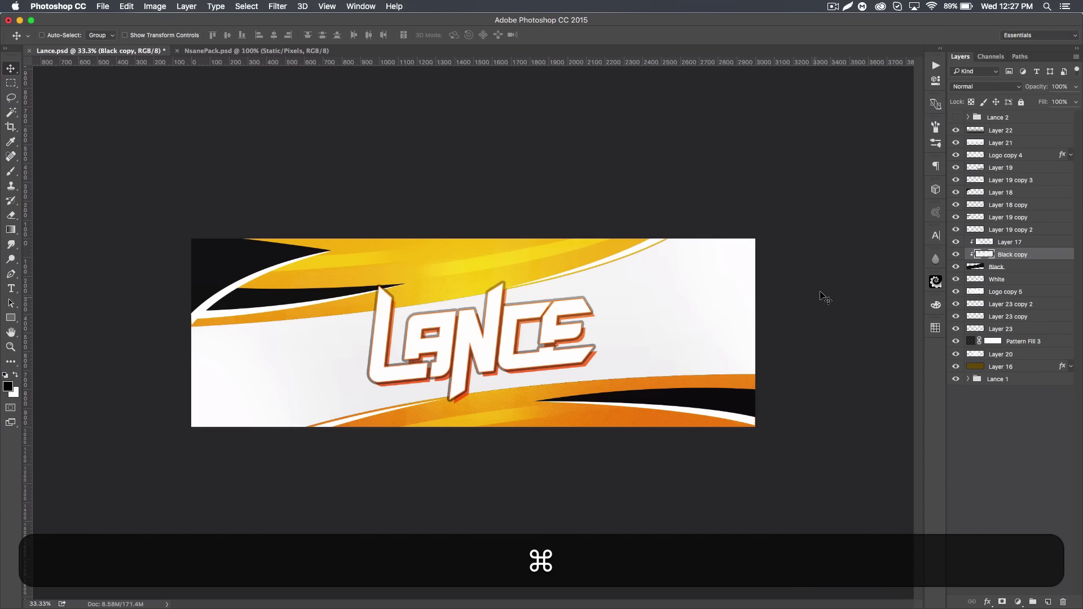
key(super+u)
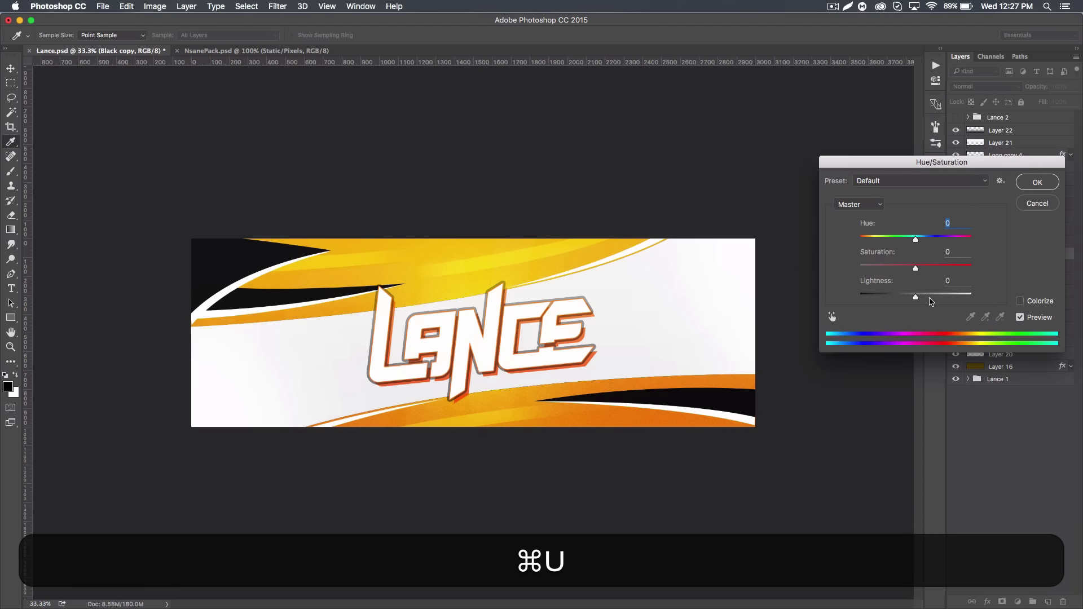
drag(916, 297, 971, 297)
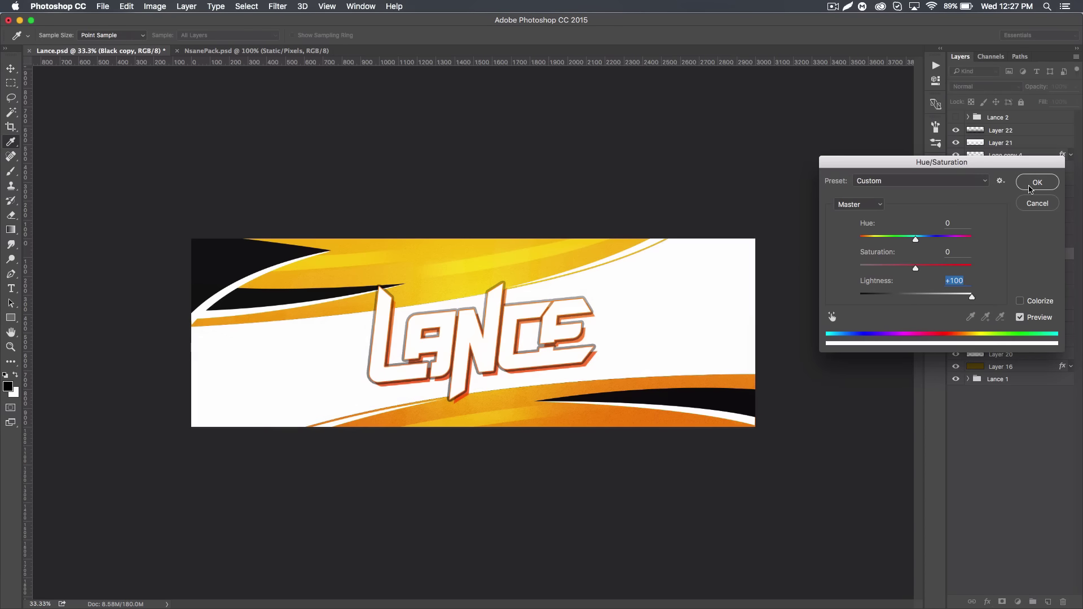
click(1034, 182)
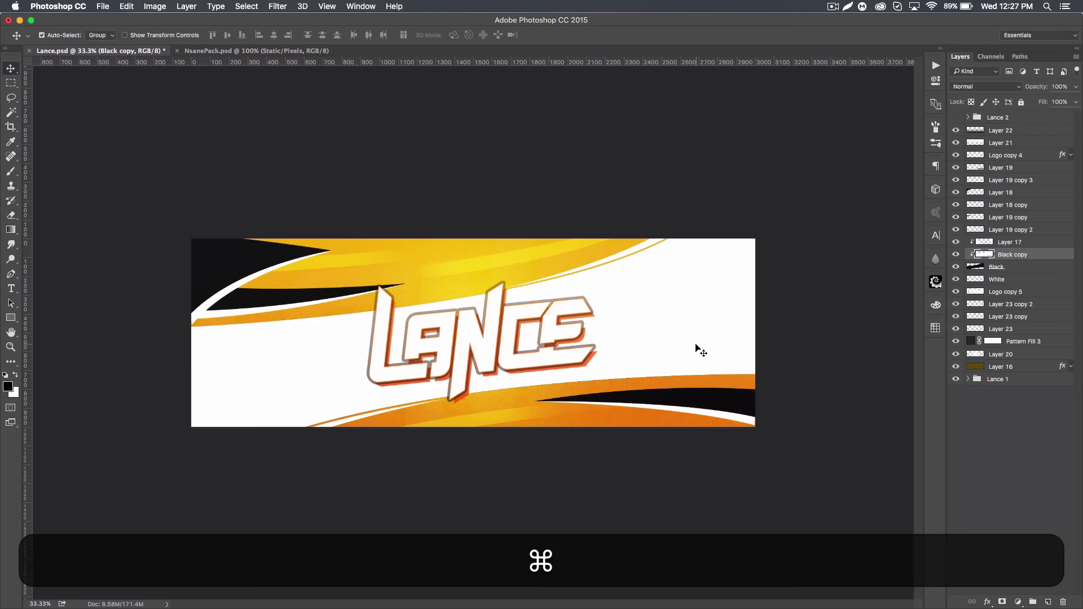
- Scale the white Black copy from the centre to 73% height and rotate it -2.04°
key(super+t)
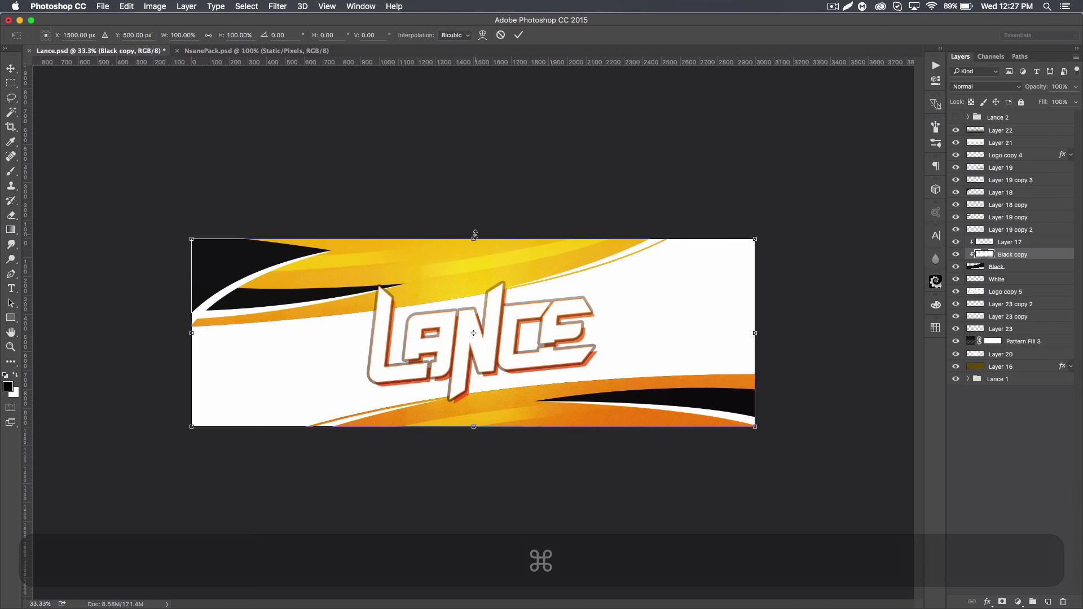
key(alt)
drag(475, 235, 480, 255)
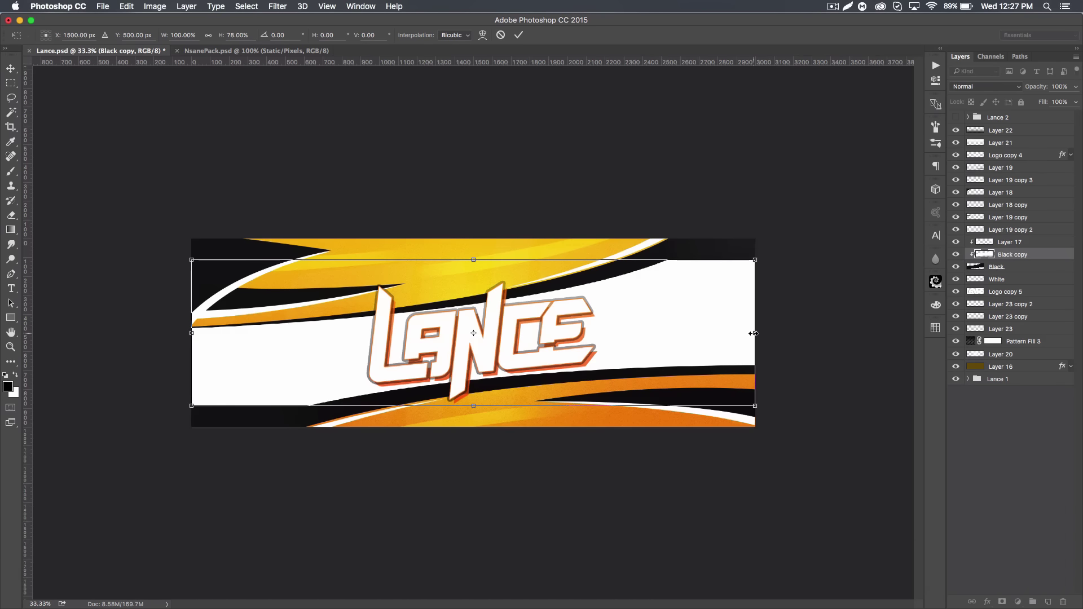
key(alt)
drag(475, 261, 475, 265)
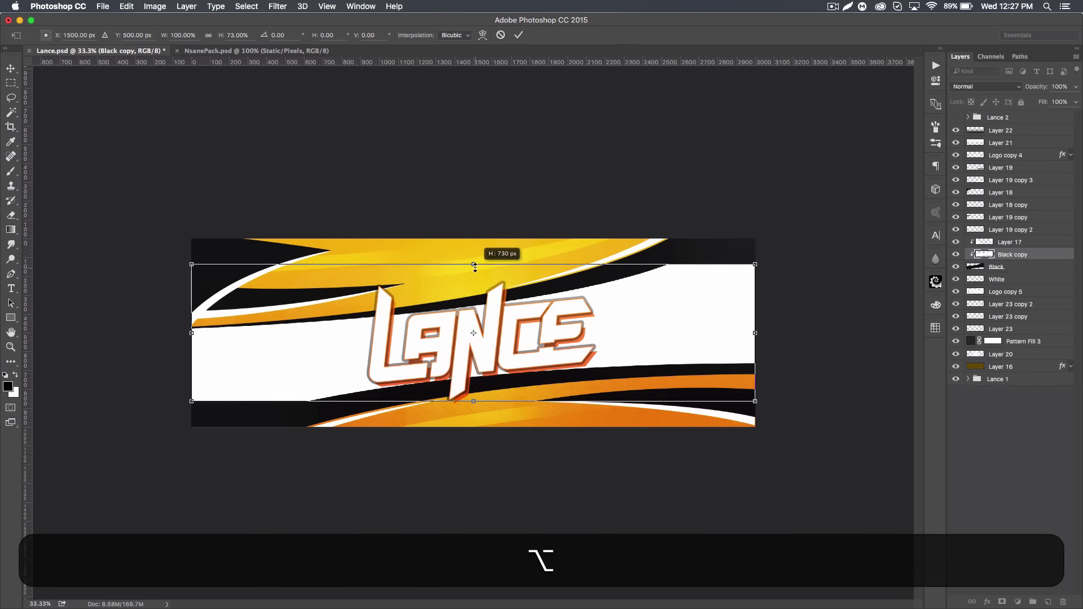
drag(818, 339, 823, 328)
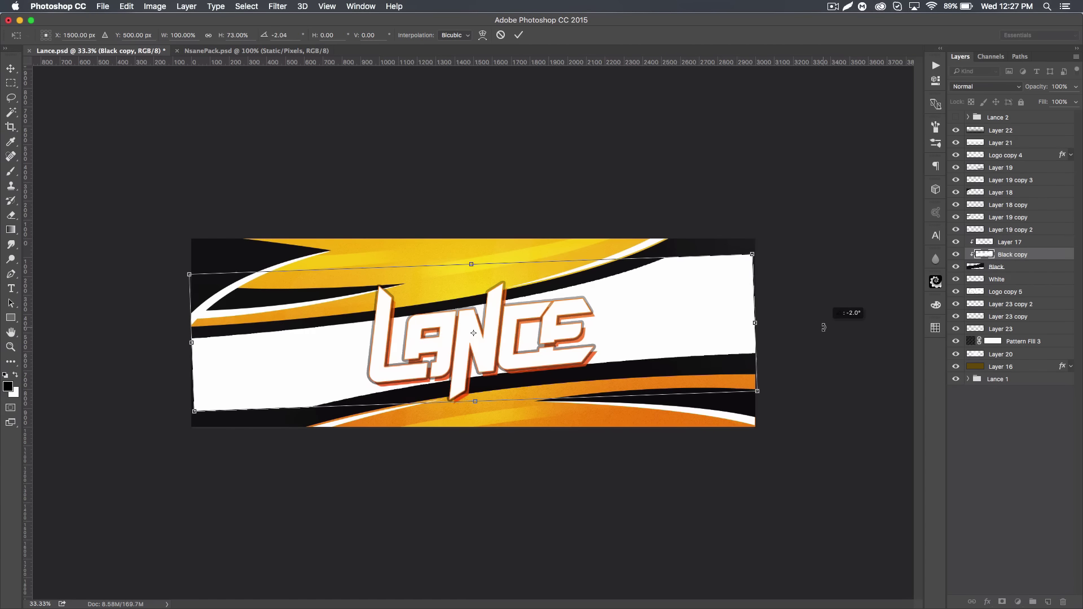
key(Return)
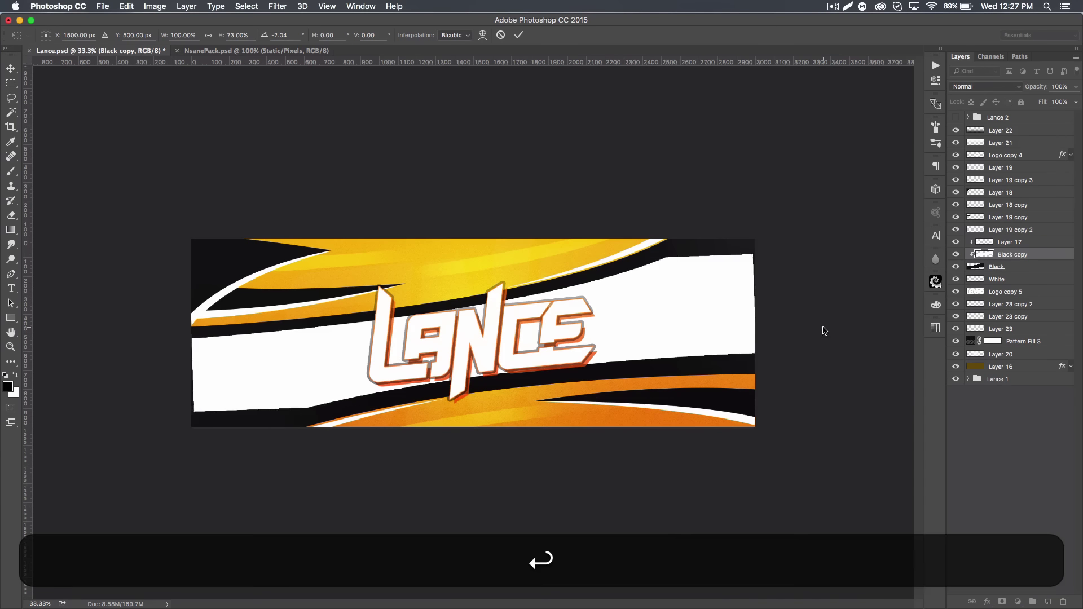
- Blend Black copy as Overlay and erase its shading at the lower-left, top-right and lower-right
click(984, 87)
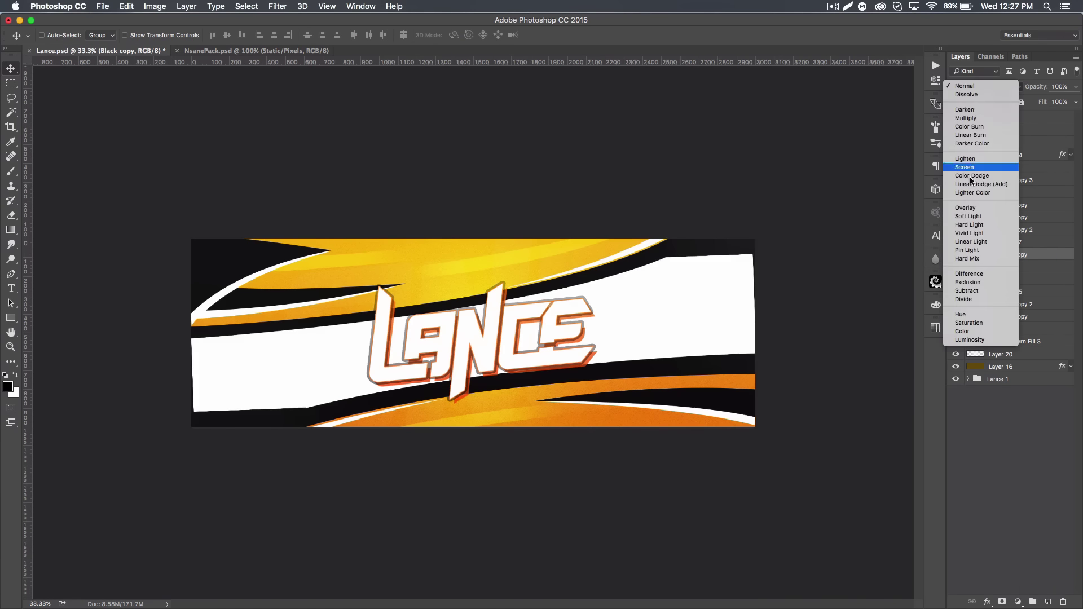
click(980, 208)
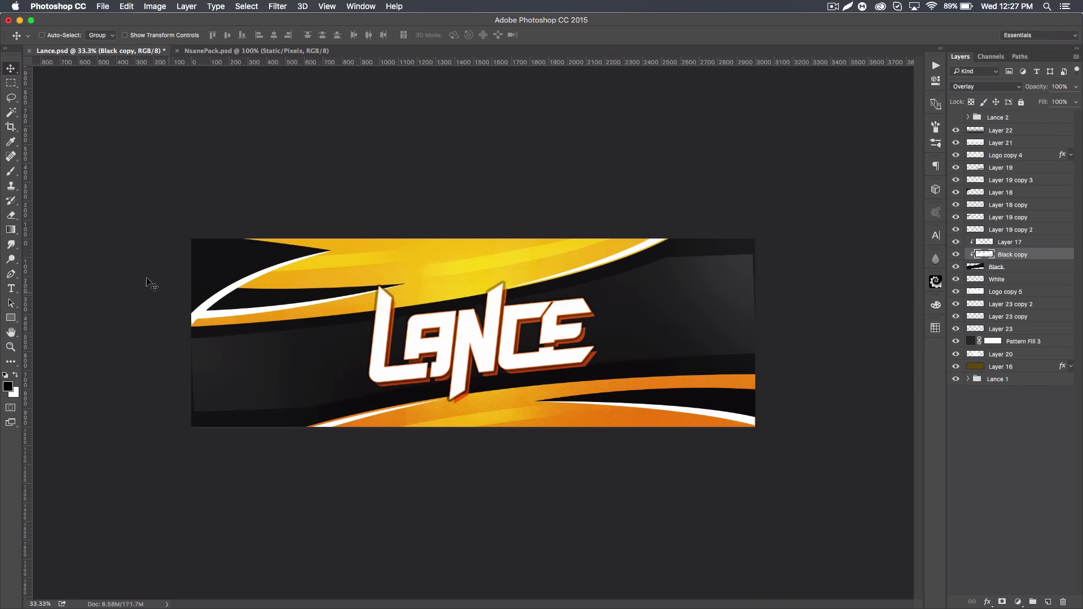
click(12, 216)
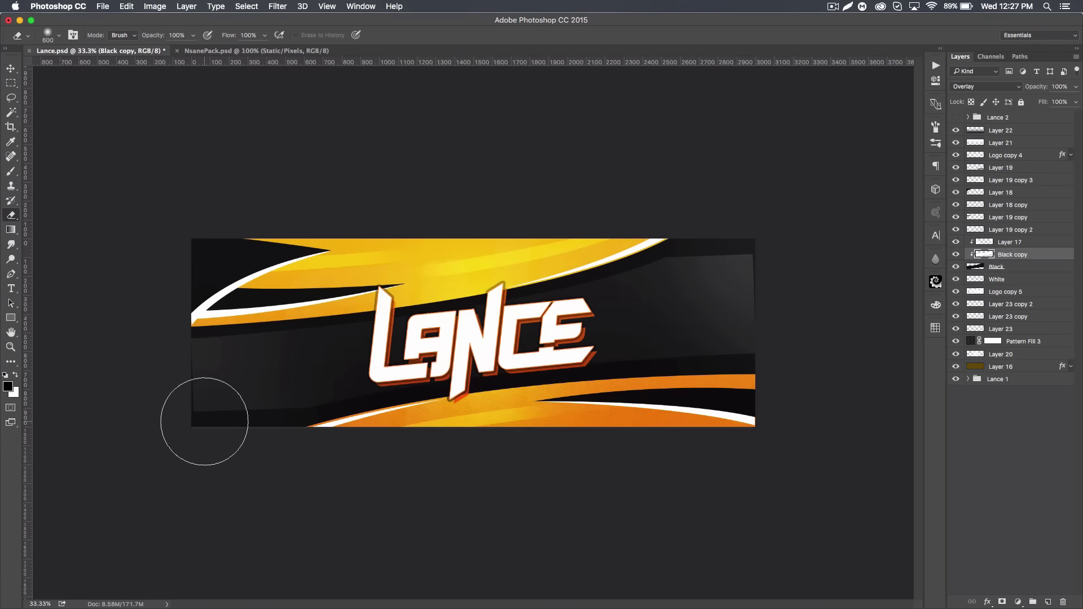
key(bracketright)
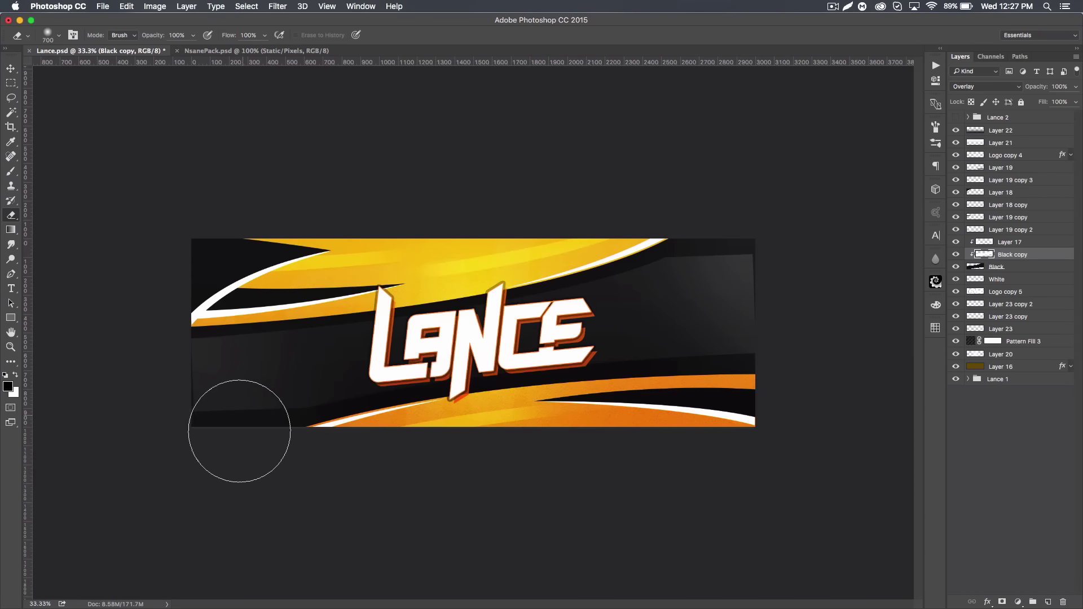
drag(239, 371, 237, 430)
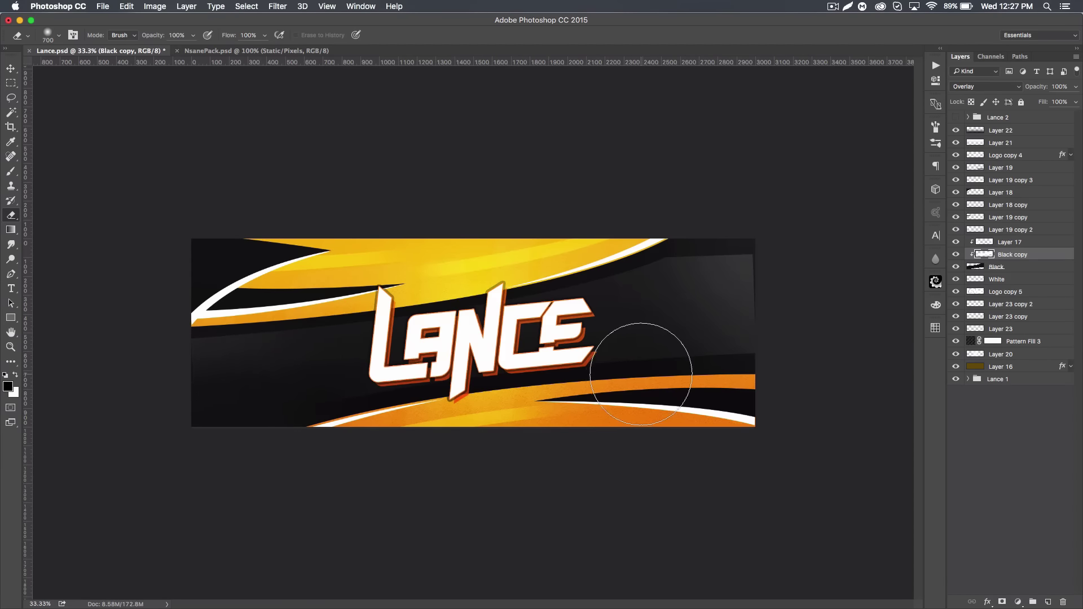
mouse_move(705, 237)
mouse_down()
mouse_move(652, 213)
mouse_move(817, 245)
mouse_up()
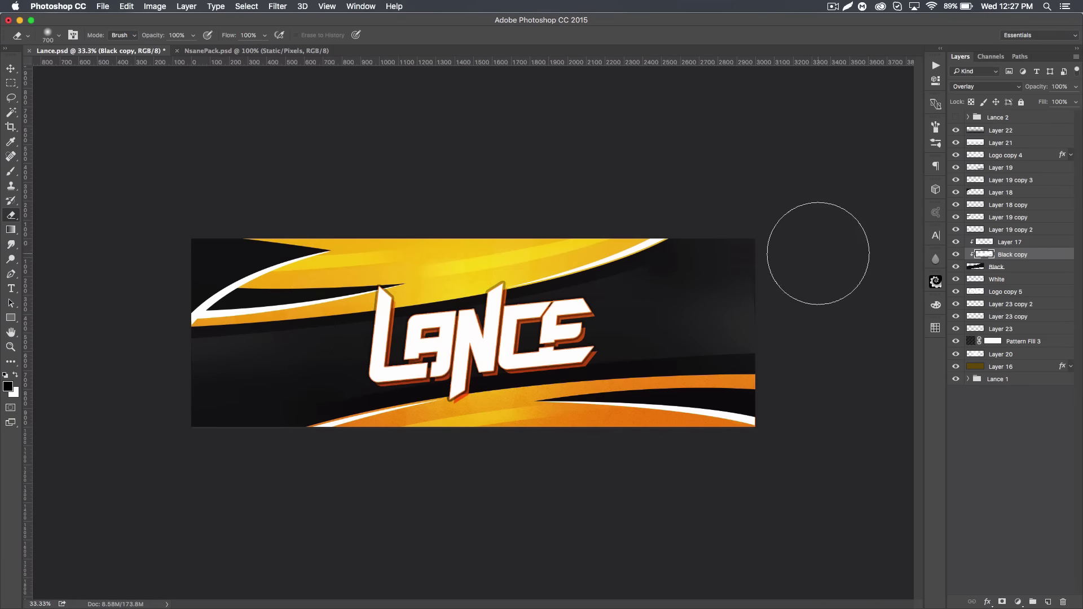
drag(512, 412, 462, 419)
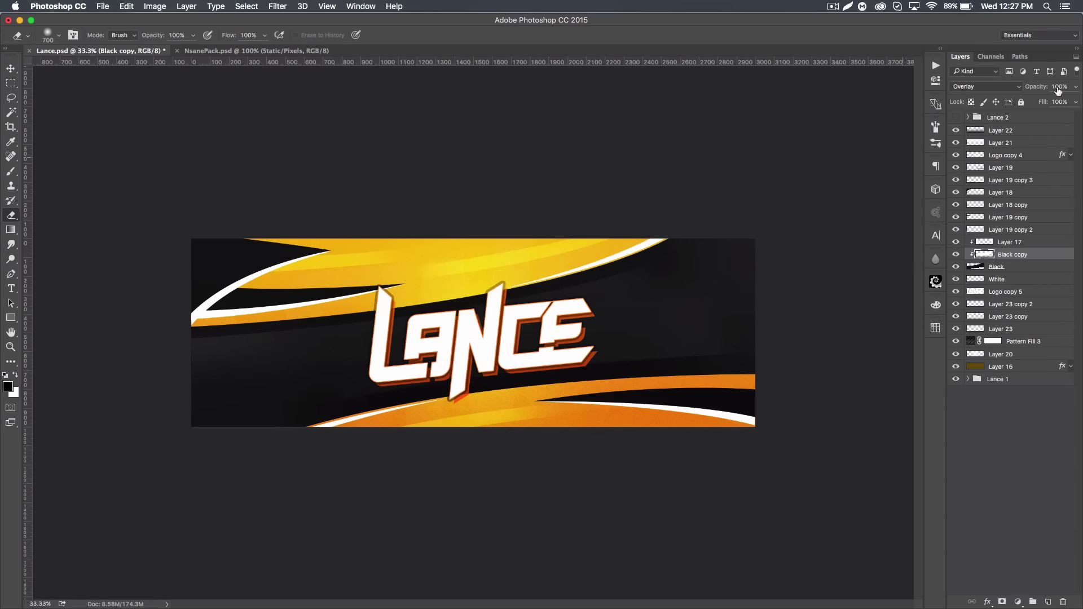
mouse_move(571, 311)
mouse_down()
mouse_move(544, 332)
mouse_move(558, 320)
mouse_move(451, 355)
mouse_move(632, 396)
mouse_move(646, 443)
mouse_up()
click(11, 68)
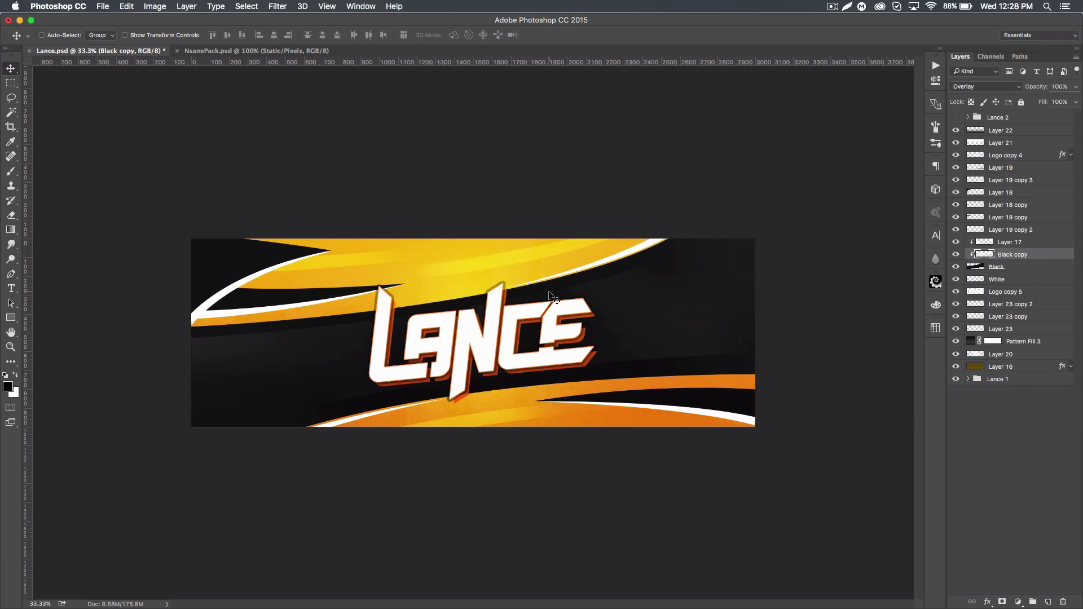
- Add a new empty layer above Layer 16 and make white the foreground colour
click(1016, 370)
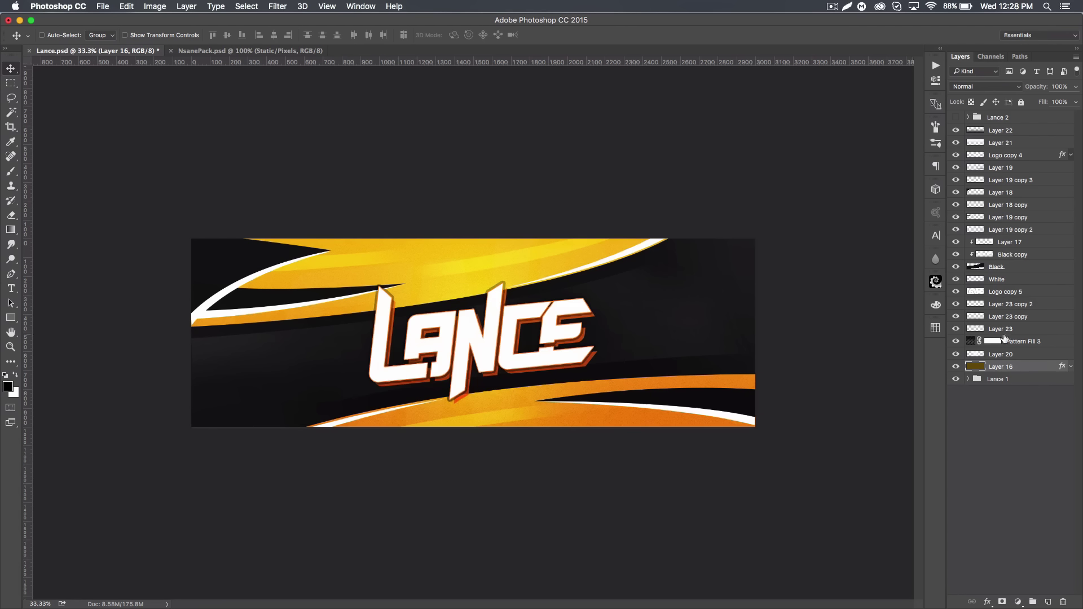
click(1048, 603)
click(15, 375)
- Stamp white splatter across the banner with the 5000 splatter brush at about 1040 px
click(12, 172)
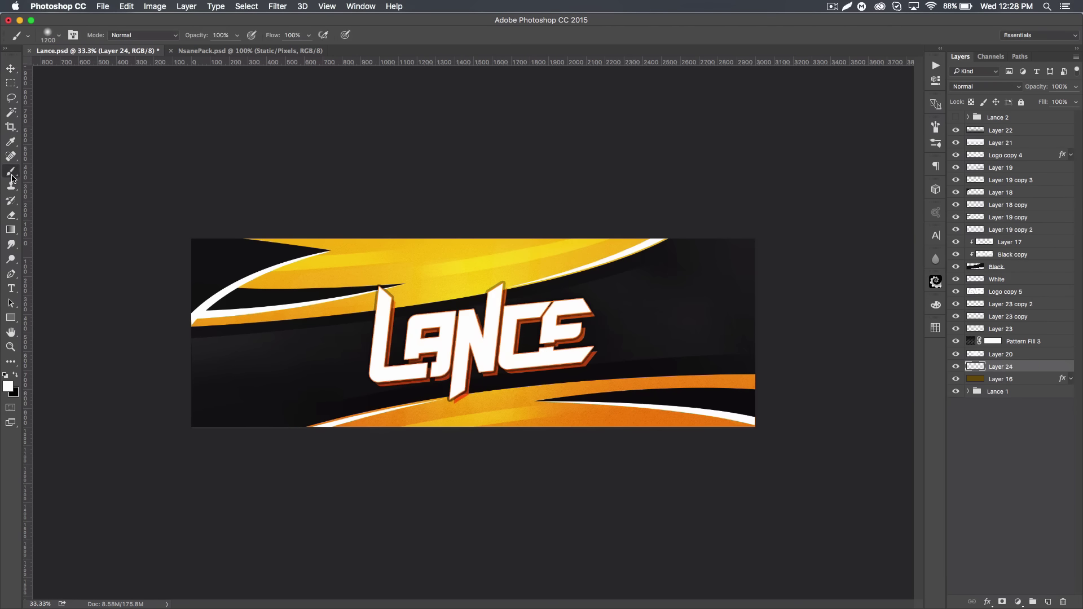
click(58, 37)
mouse_move(681, 186)
mouse_down()
mouse_move(690, 304)
mouse_move(688, 232)
mouse_up()
click(242, 207)
click(176, 205)
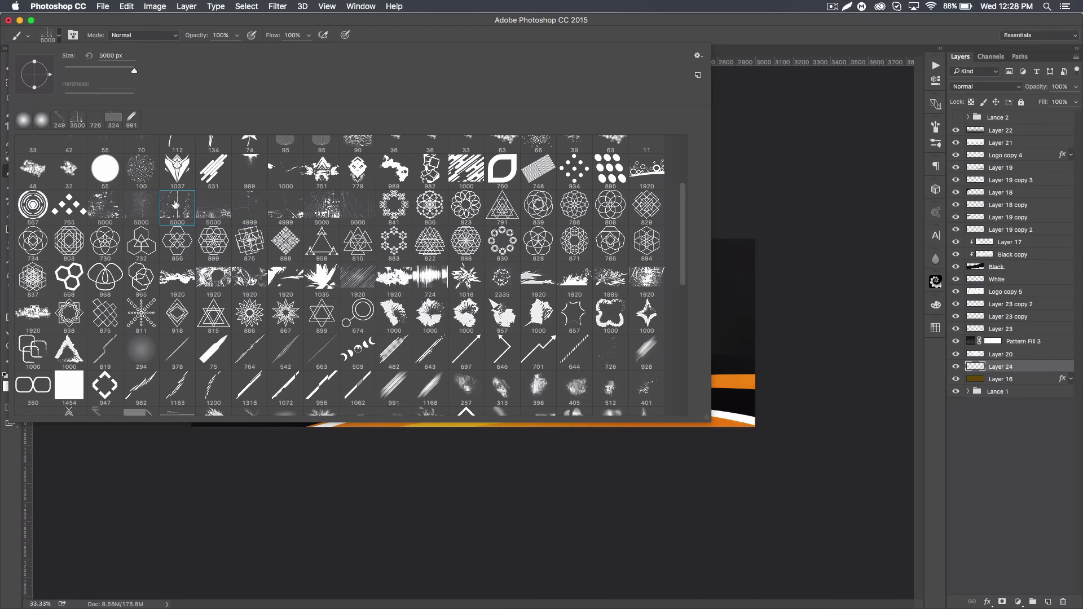
key(Return)
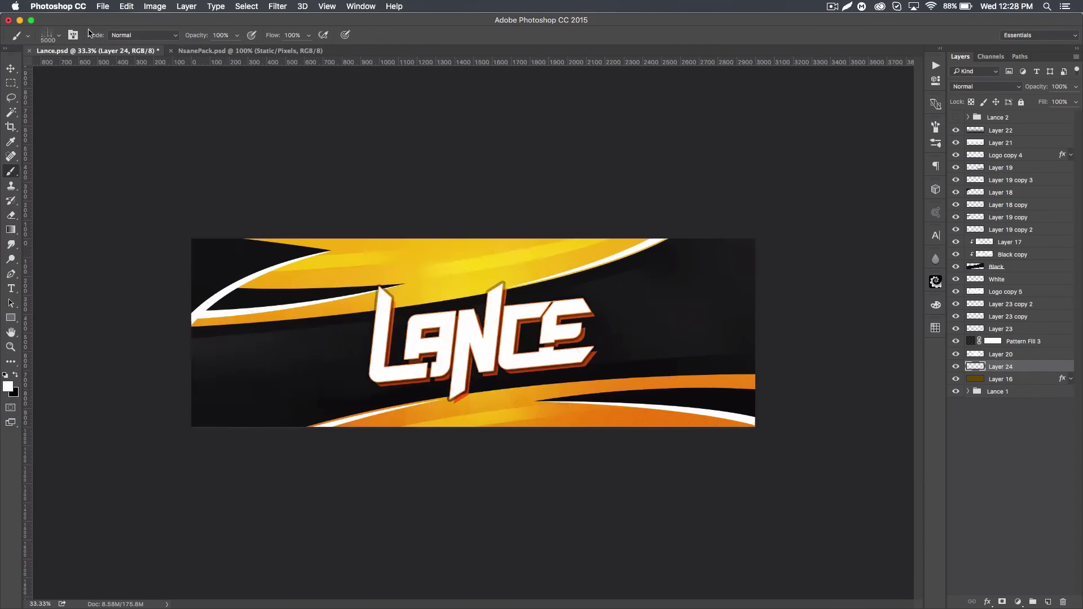
click(60, 37)
text(1040)
key(Return)
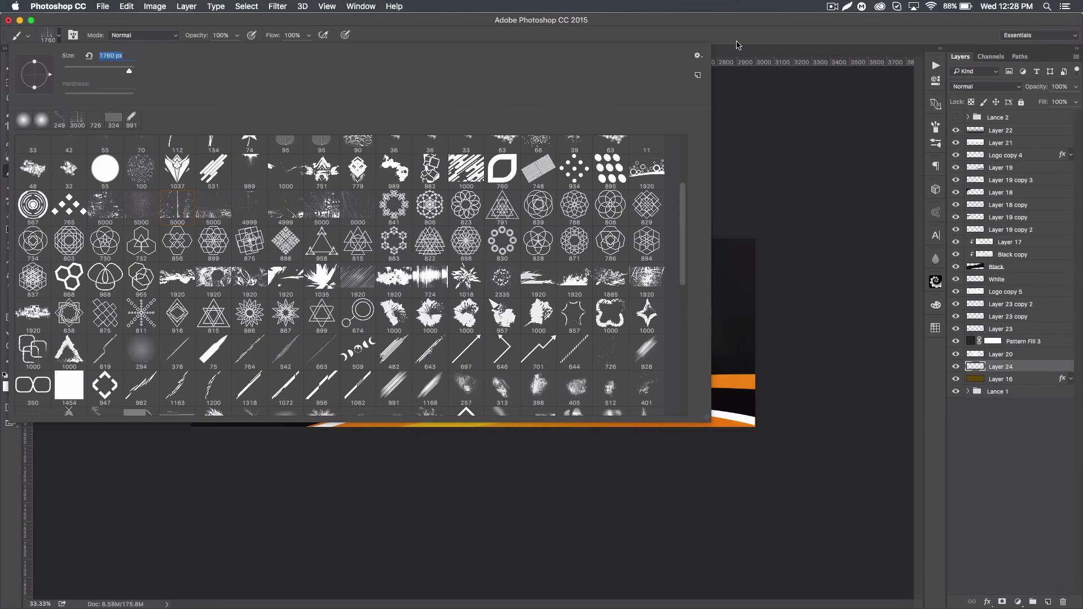
click(737, 45)
key(bracketright)
key(bracketright)
key(bracketright)
key(bracketright)
key(bracketright)
key(bracketright)
key(bracketright)
key(bracketright)
key(bracketright)
key(bracketright)
key(bracketright)
key(bracketright)
key(bracketright)
key(bracketright)
key(bracketright)
key(bracketright)
key(bracketright)
key(bracketright)
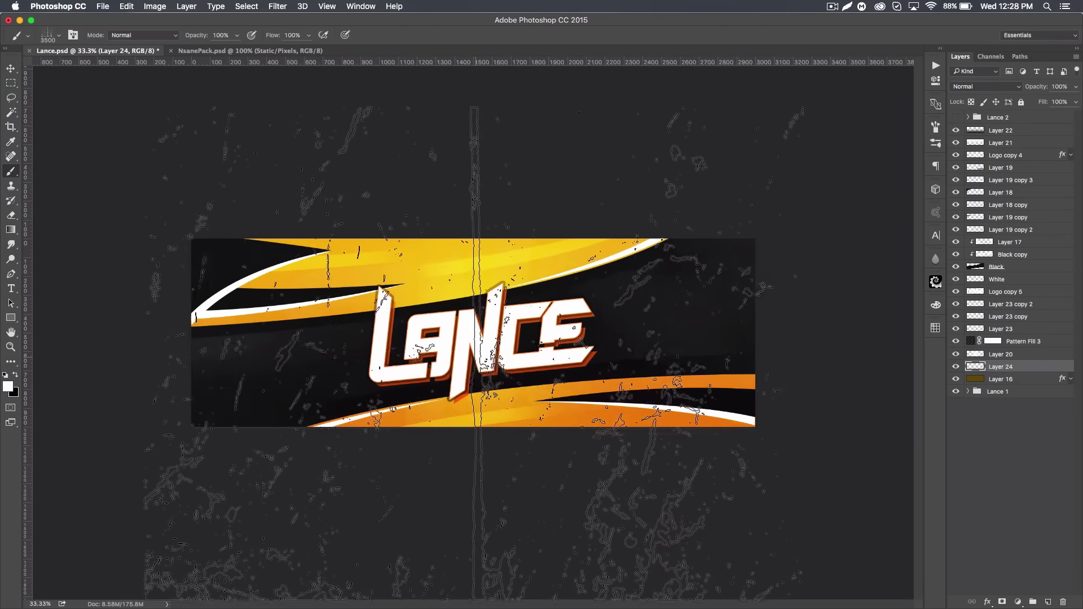
click(443, 346)
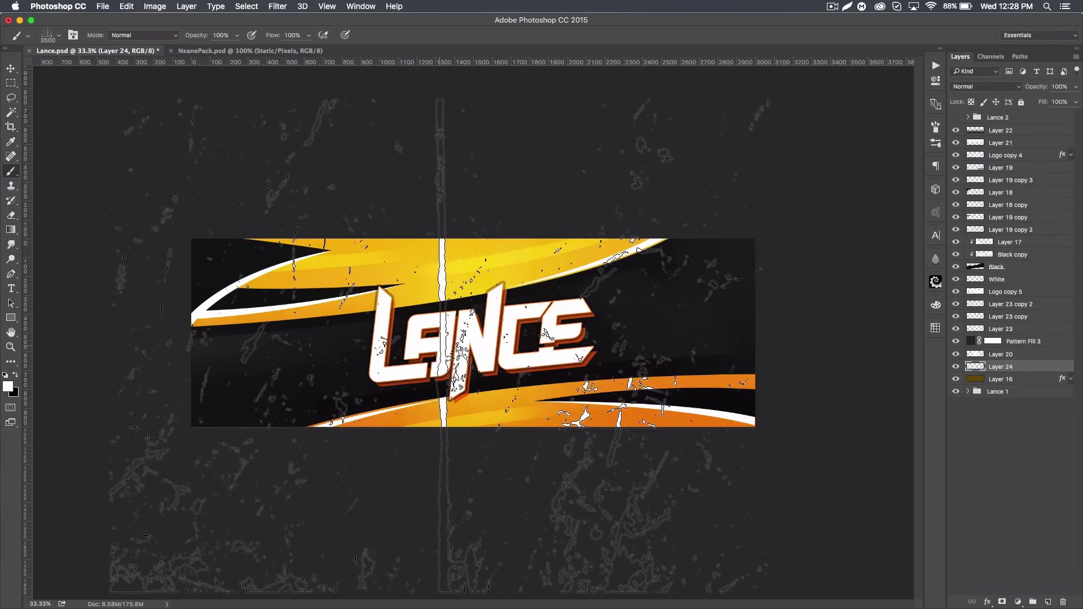
- Erase the stray vertical white streak near the top of the splatter
click(11, 215)
key(bracketleft)
drag(440, 237, 446, 426)
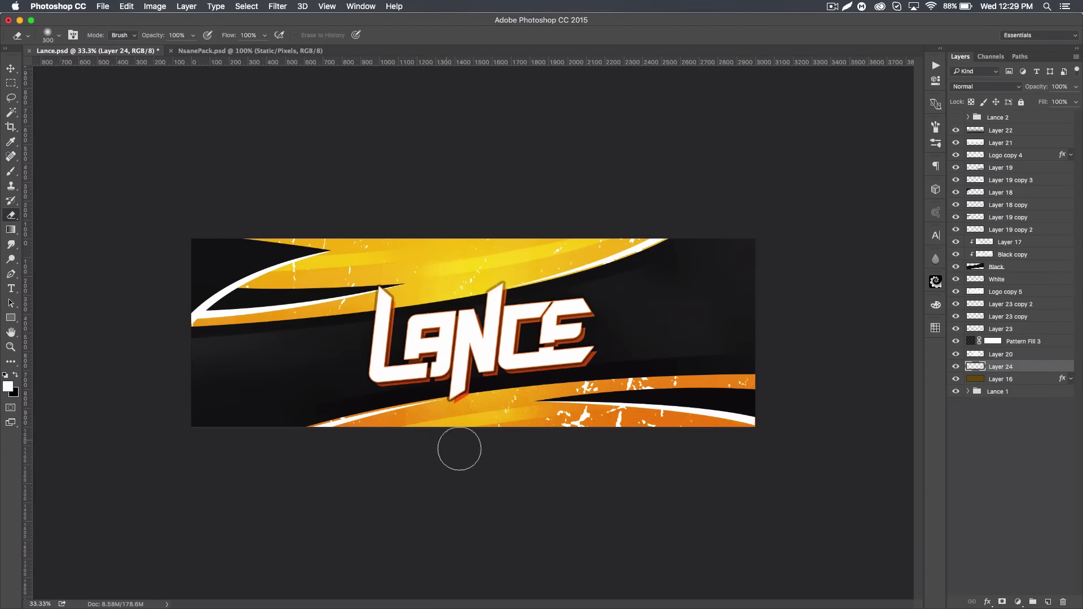
- Set Layer 24 to Overlay at 6% opacity, then select Layer 16
click(975, 92)
click(981, 206)
drag(1035, 90, 988, 89)
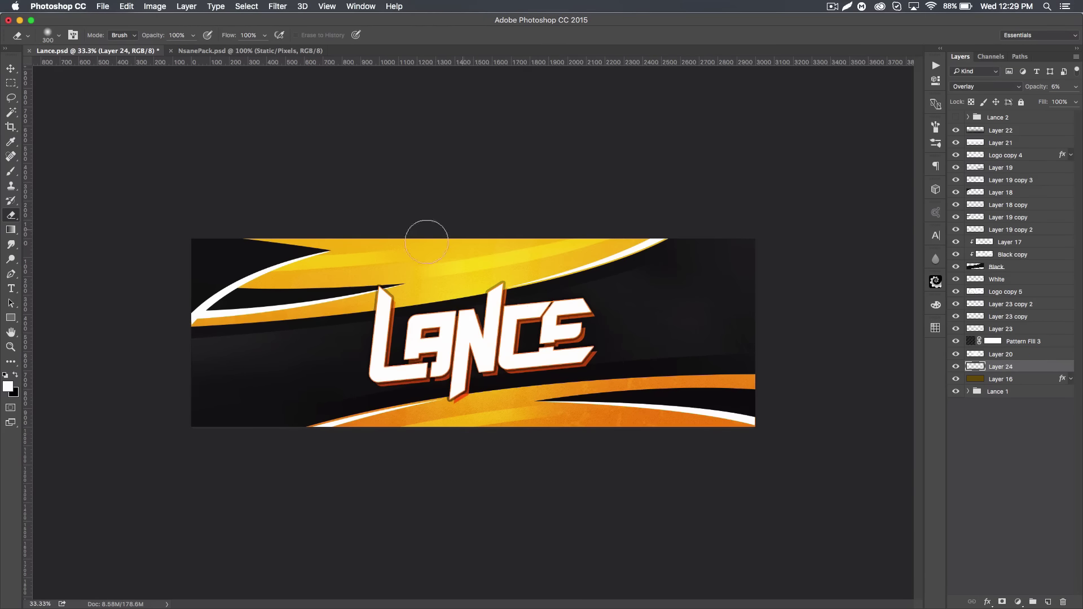
click(1000, 379)
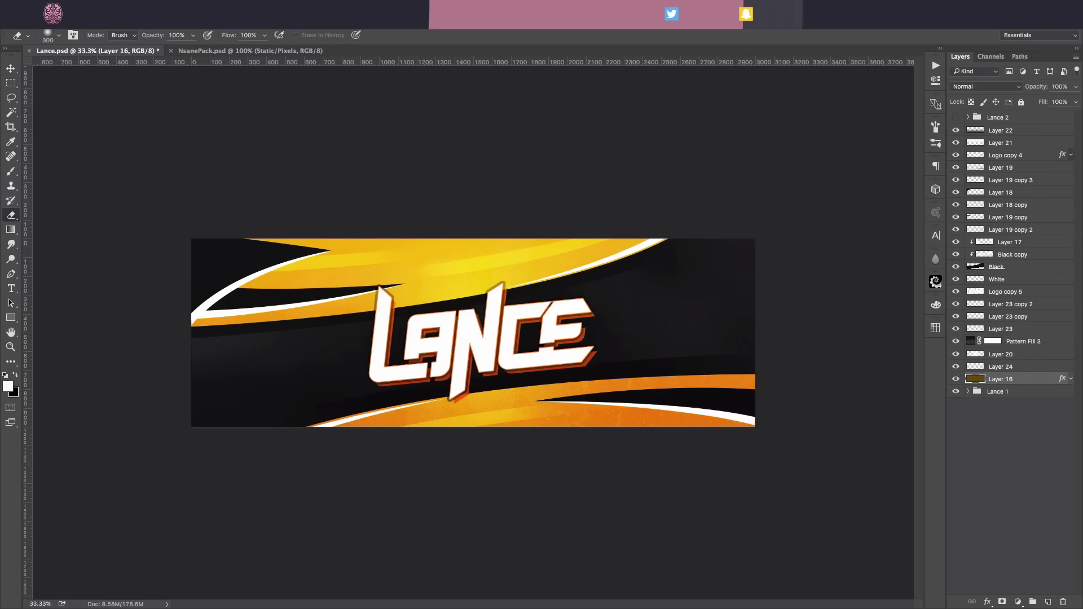
- Search Google in a new tab for a Suicide Squad HD image and bring it into Photoshop
key(super+Tab)
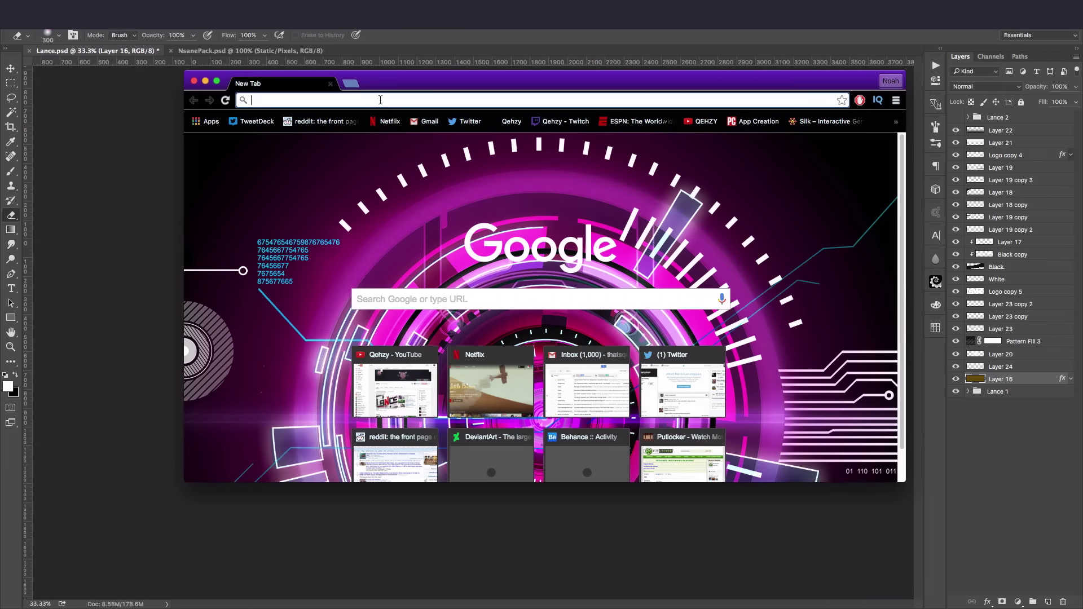
text(sucide s)
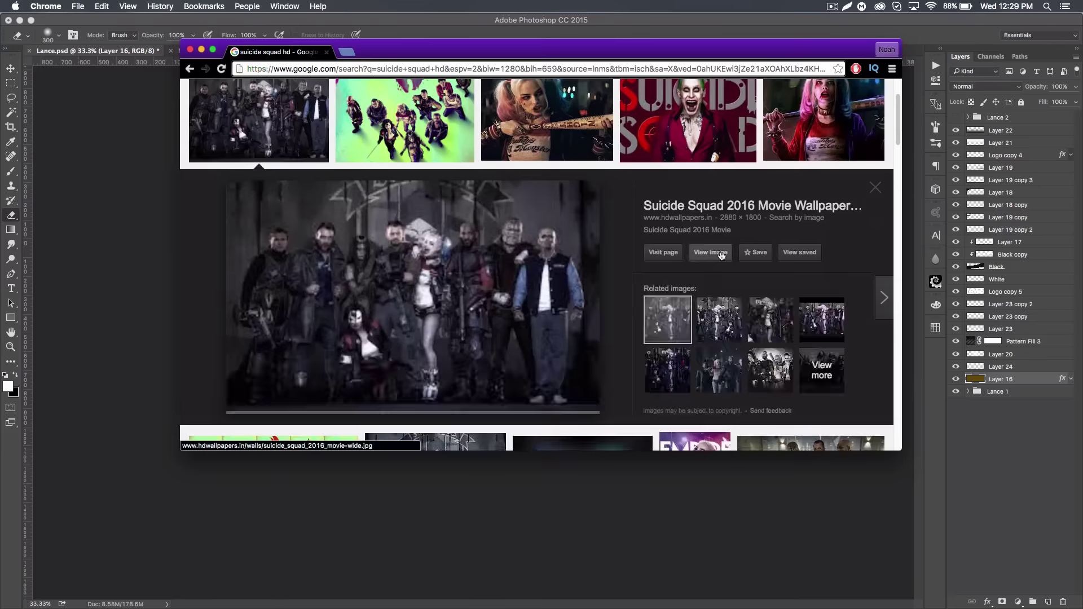
click(485, 209)
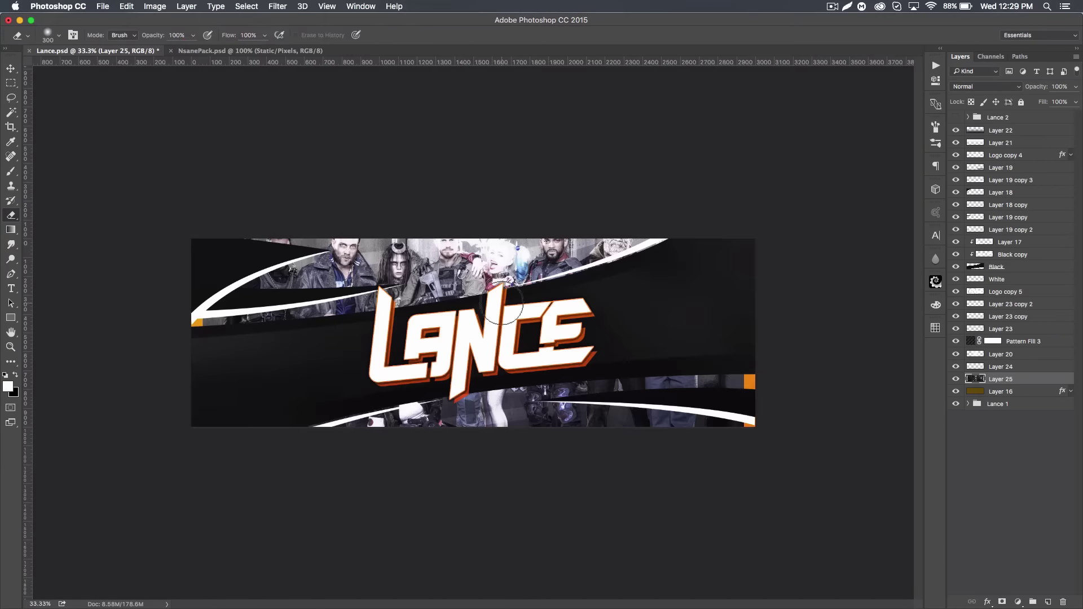
key(super+t)
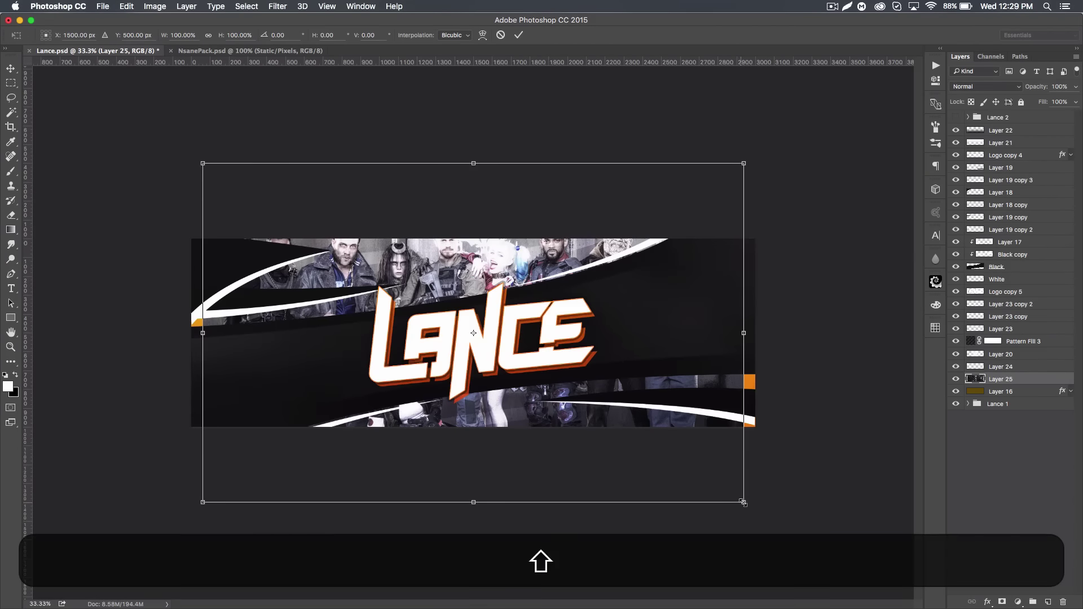
- Scale the movie photo to about 104%, shift it down, and fade its opacity to a faint overlay
drag(743, 502, 754, 508)
drag(620, 332, 620, 348)
key(Return)
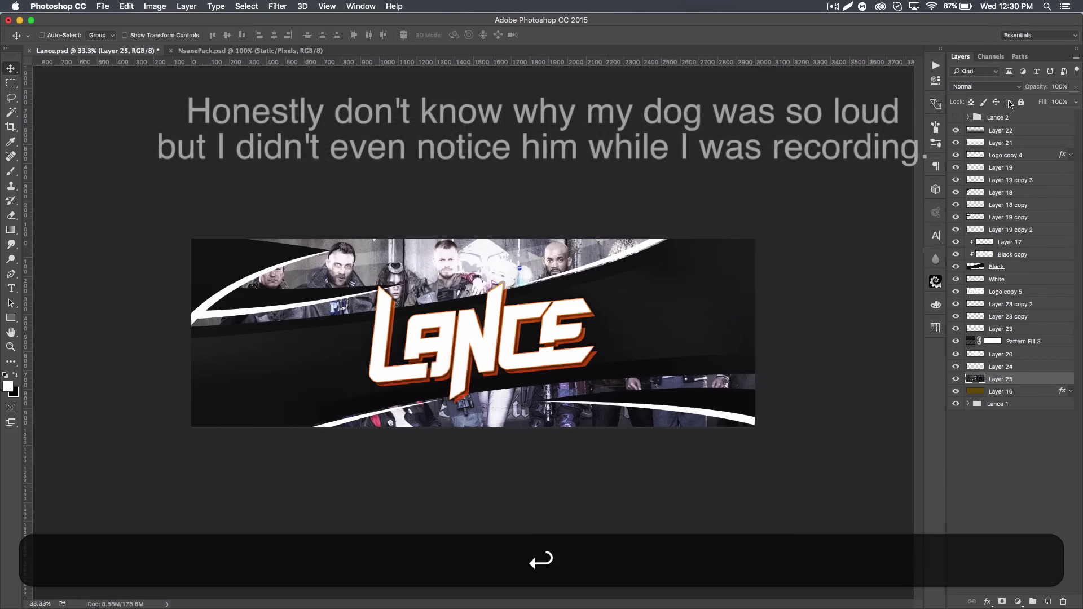
key(1)
key(7)
key(1)
key(6)
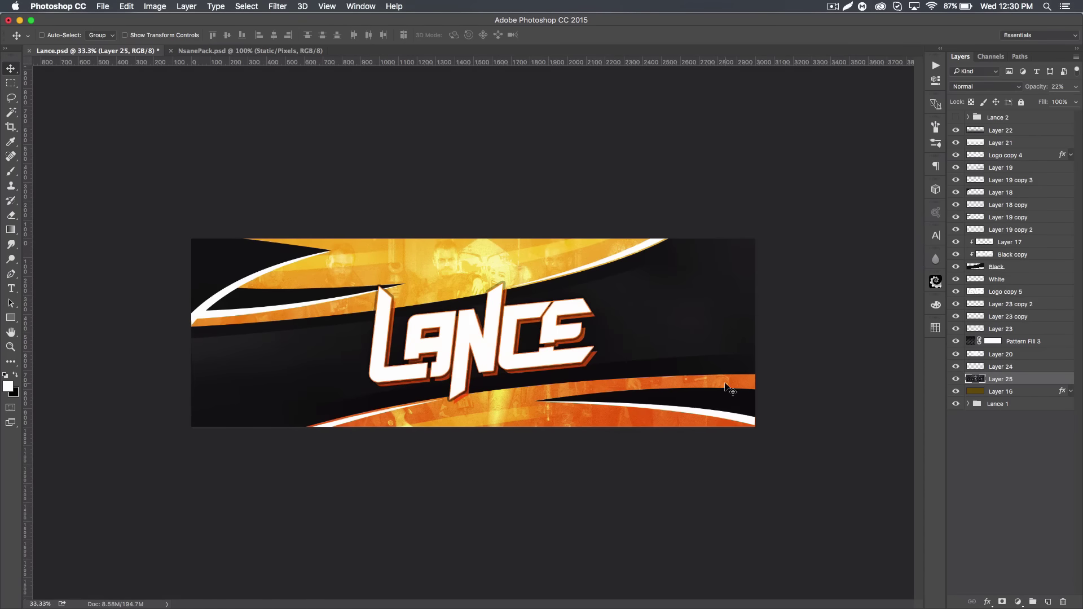
- Lower Pattern Fill 3's opacity to 47%
click(1023, 342)
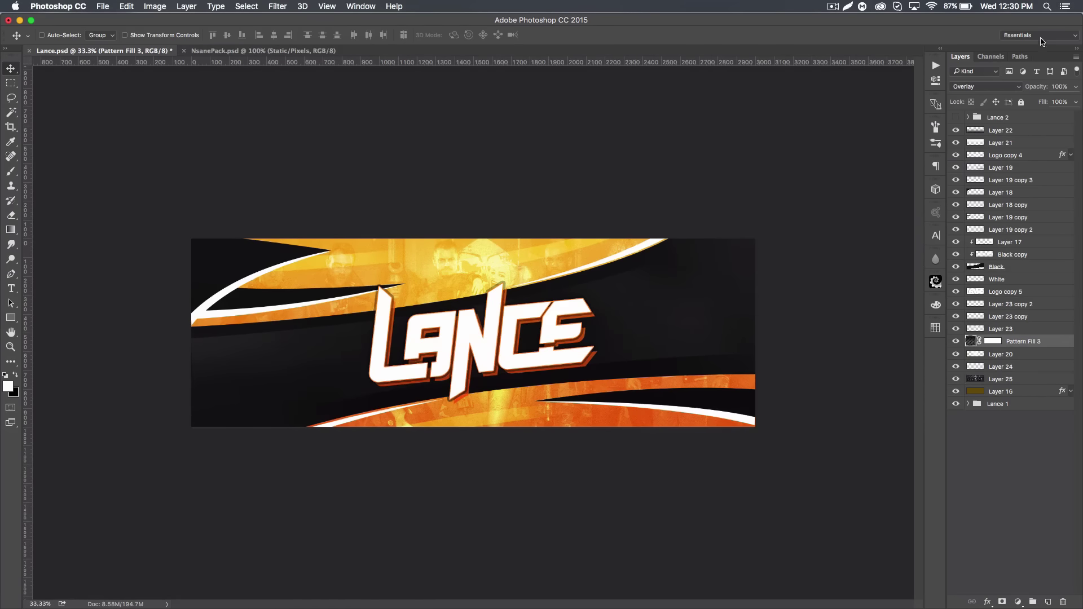
drag(1046, 86, 1013, 89)
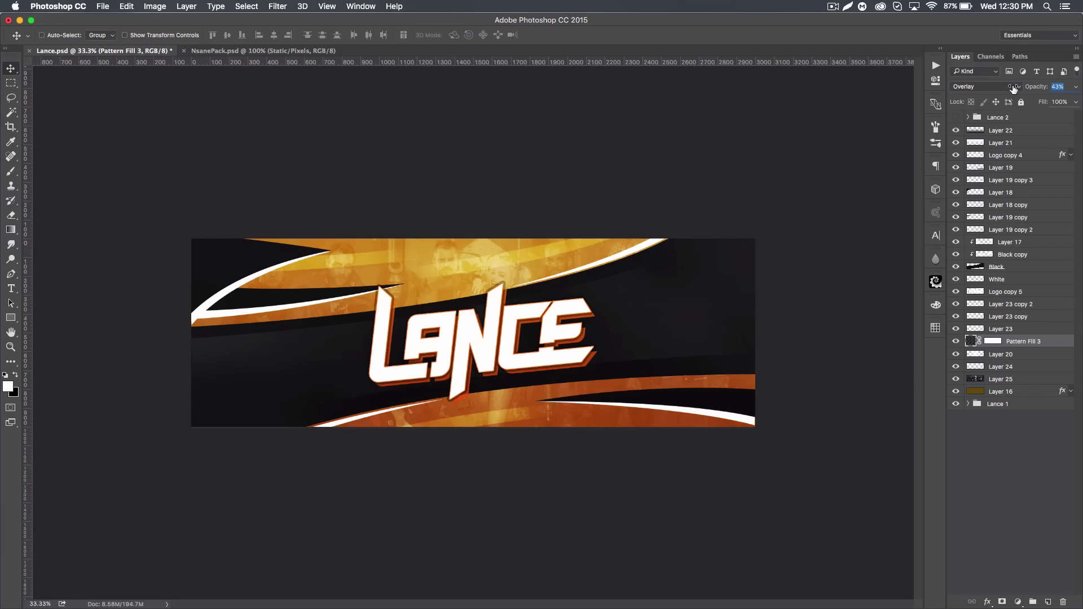
drag(1015, 89, 1017, 89)
double_click(1034, 395)
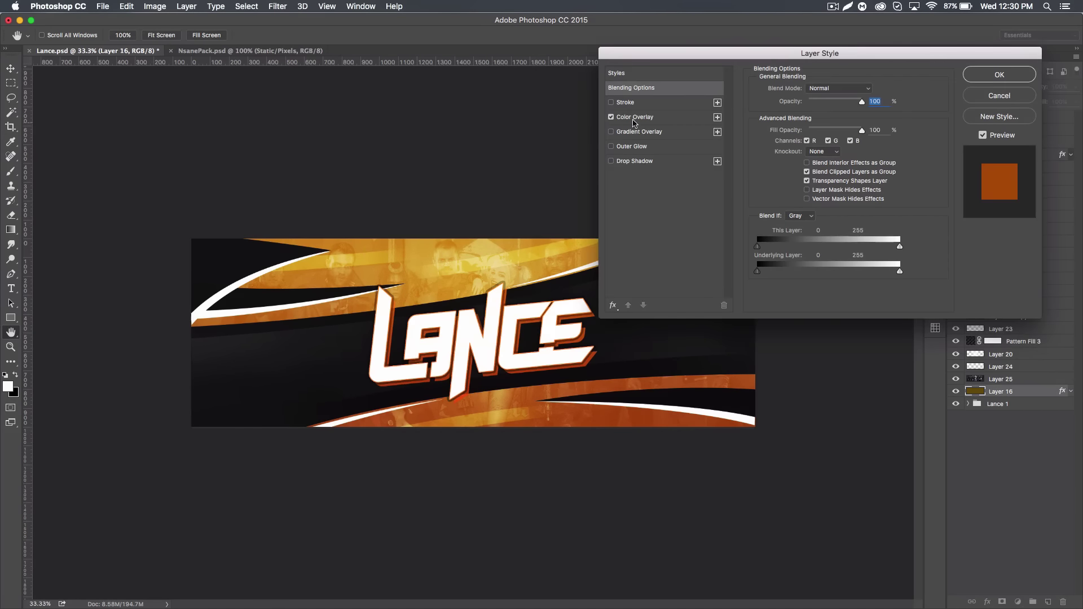
- Give Layer 16's Color Overlay a brighter orange, then hide Layer 22 down through Layer 16
click(634, 120)
click(867, 91)
drag(816, 370, 819, 348)
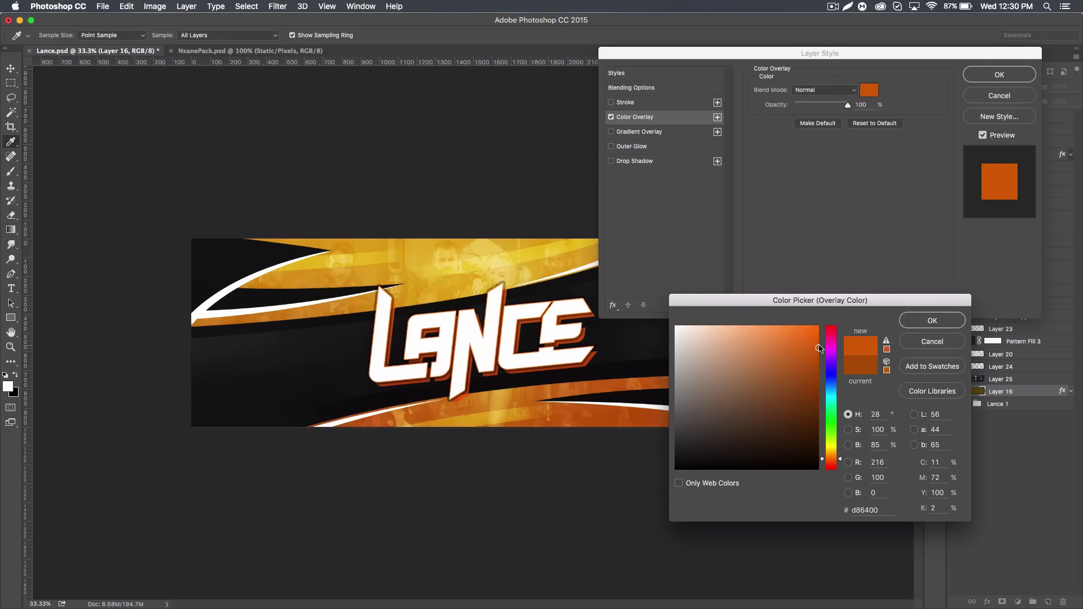
click(932, 321)
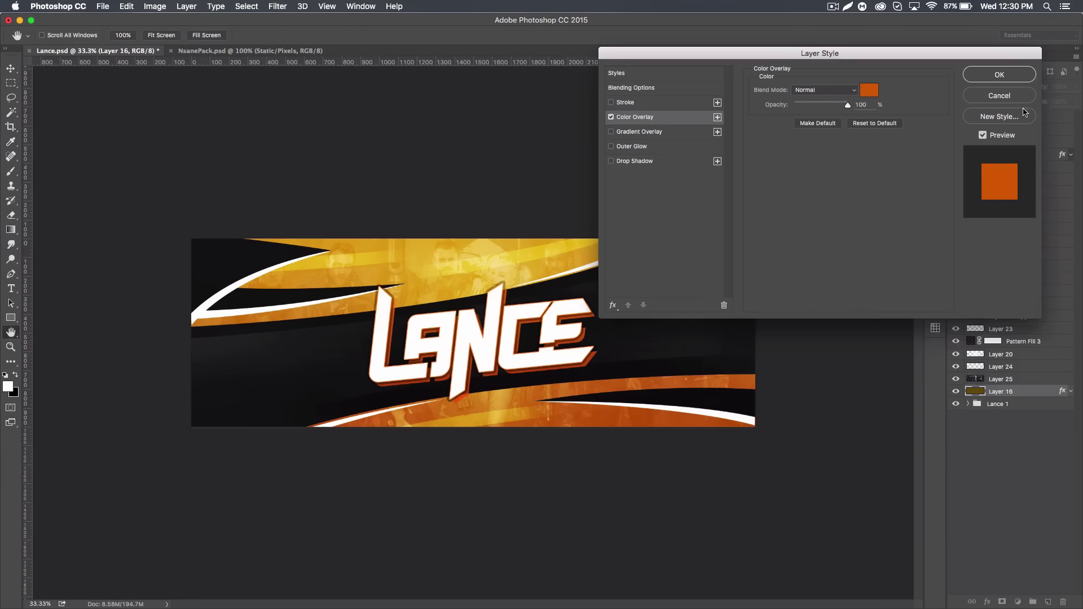
click(1000, 79)
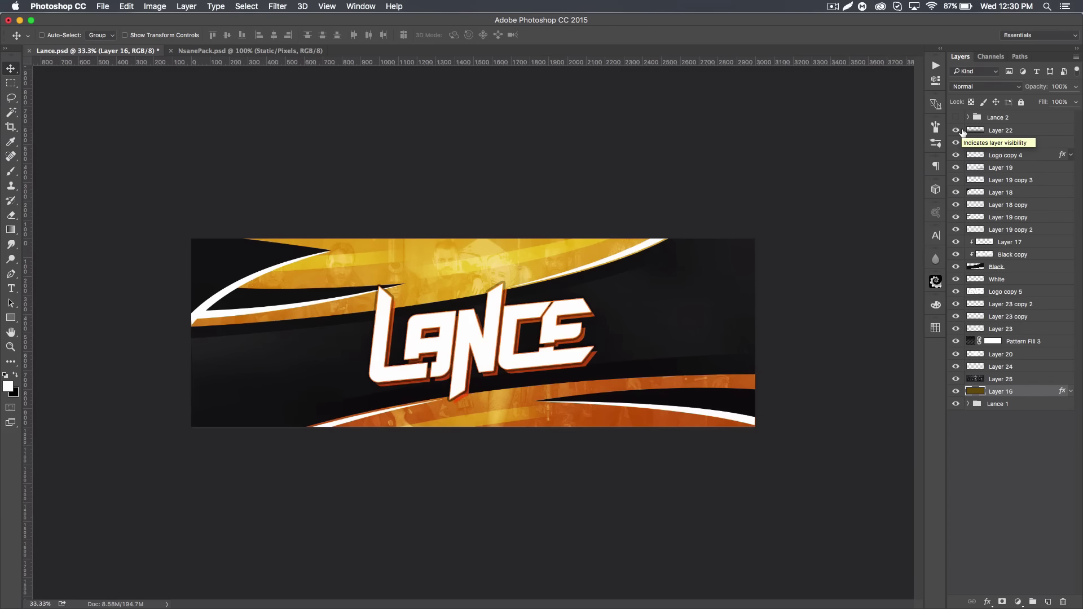
drag(955, 132, 954, 393)
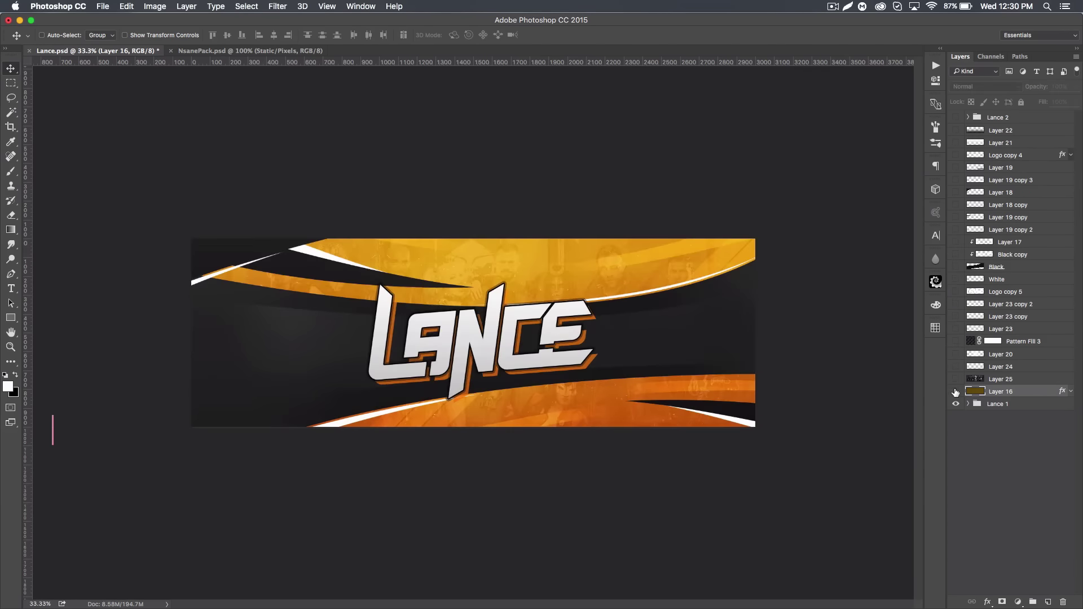